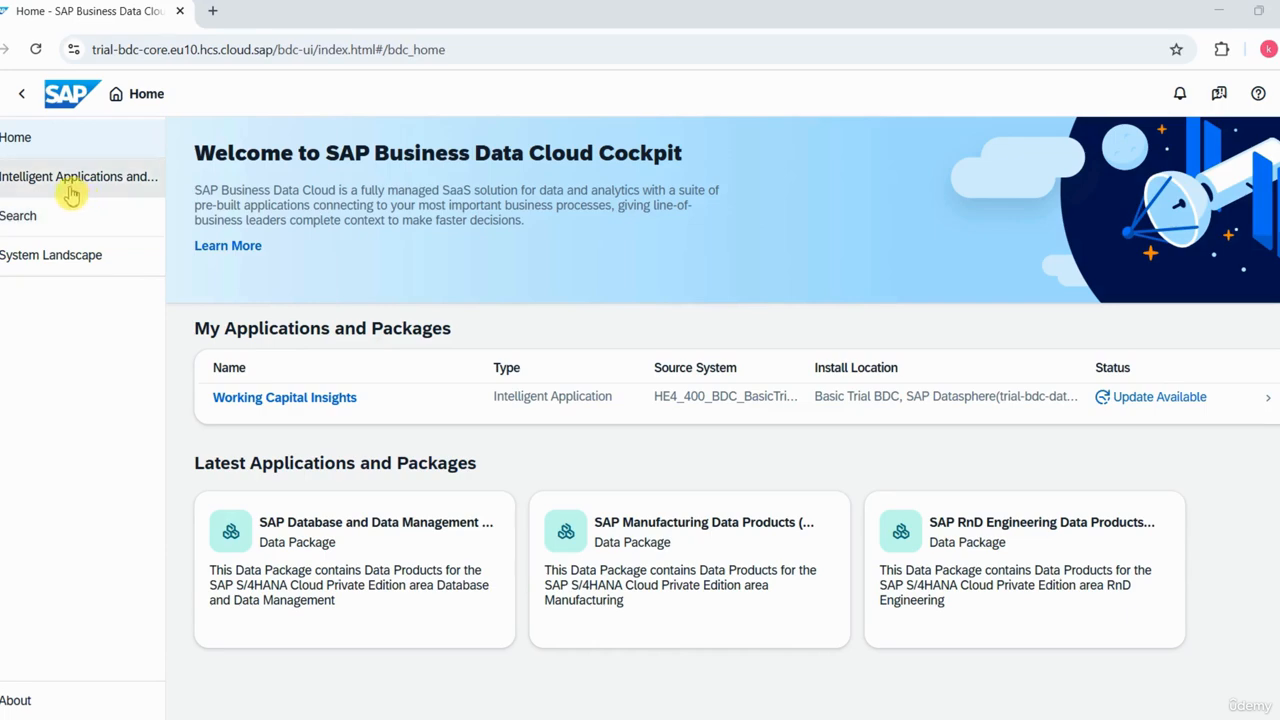
Open Intelligent Applications and Data Packages and display the list of available packages.
{"action": "left_click", "coordinate": [21, 93]}
{"action": "left_click", "coordinate": [21, 93]}
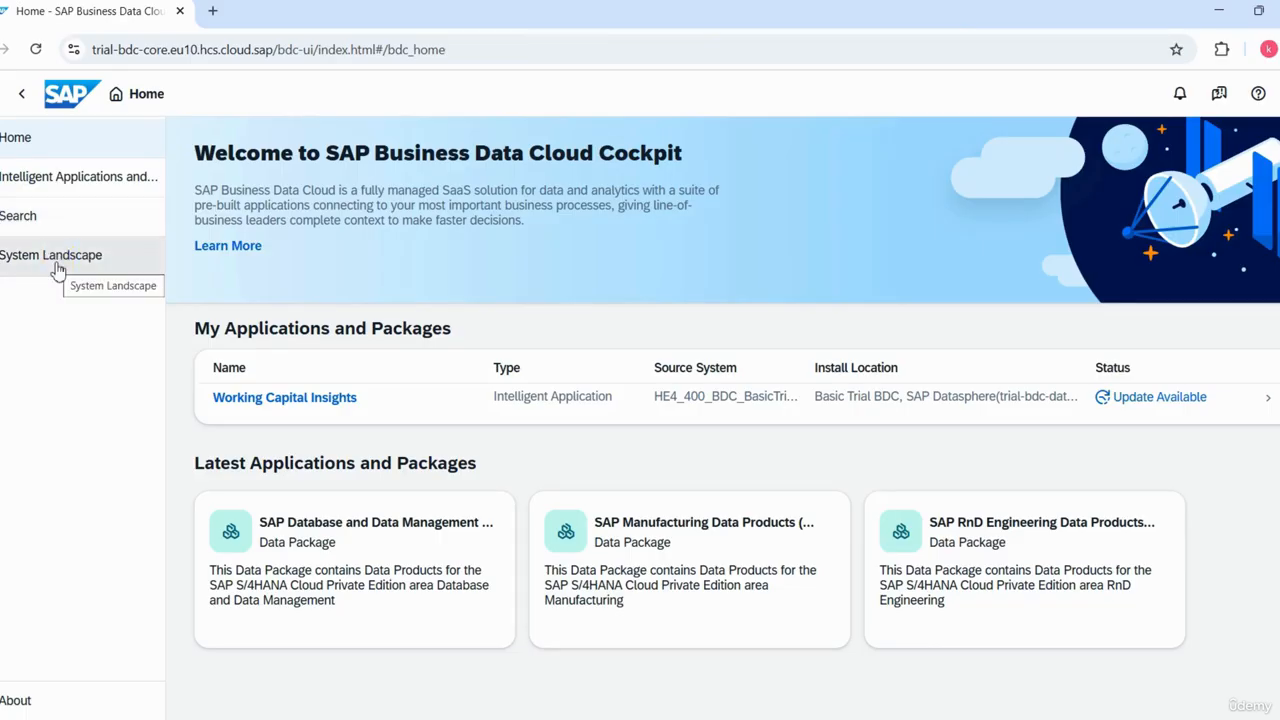
{"action": "left_click", "coordinate": [57, 190]}
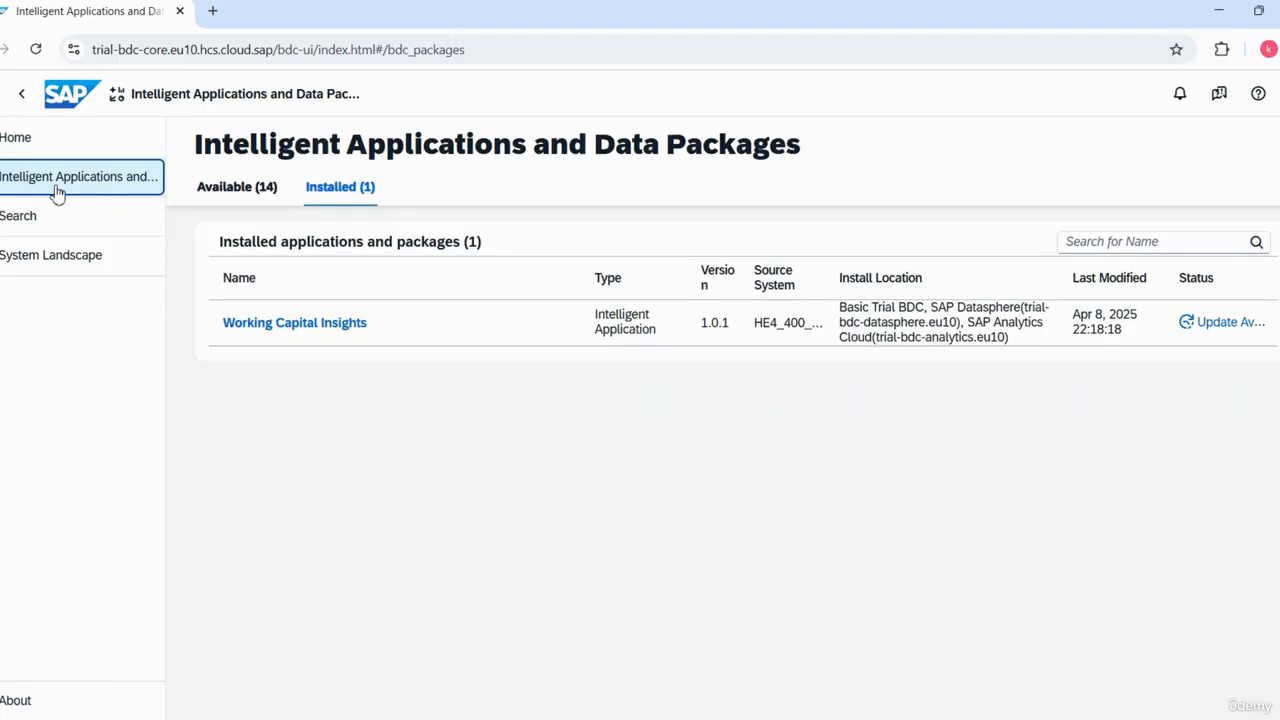
{"action": "left_click", "coordinate": [243, 200]}
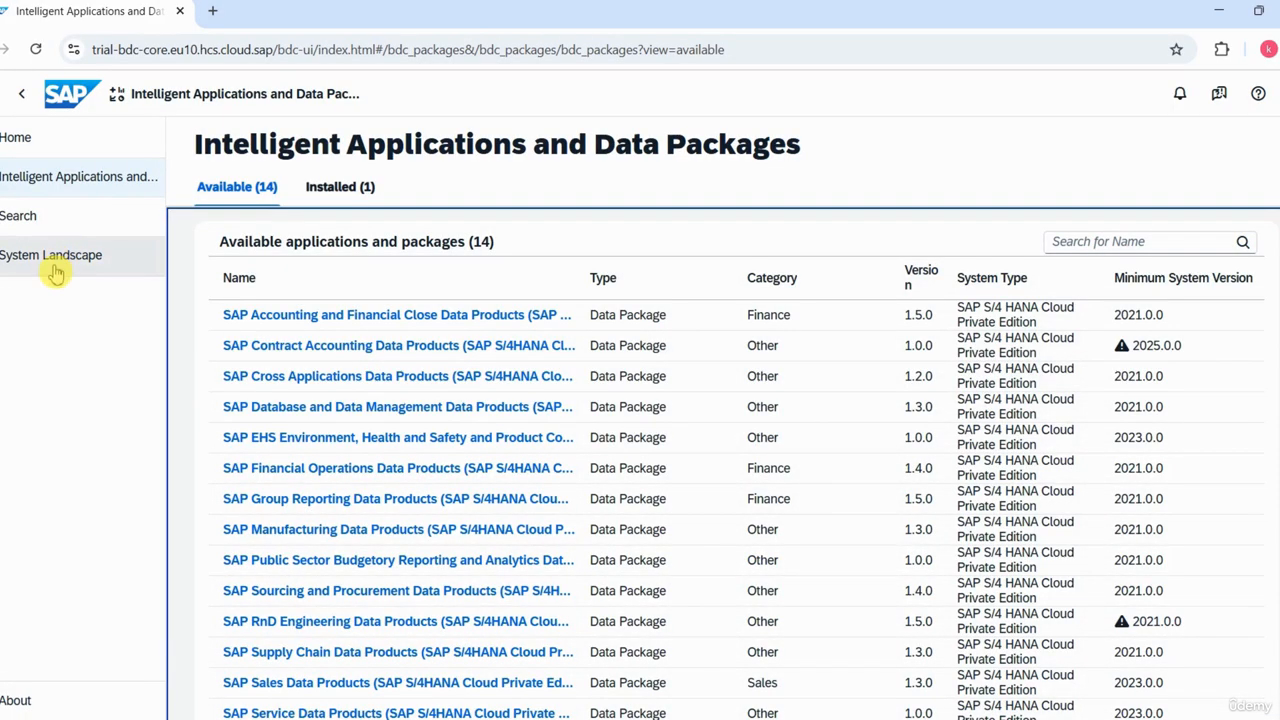
Open the cockpit's catalog search and check which categories the search scope offers.
{"action": "left_click", "coordinate": [35, 222]}
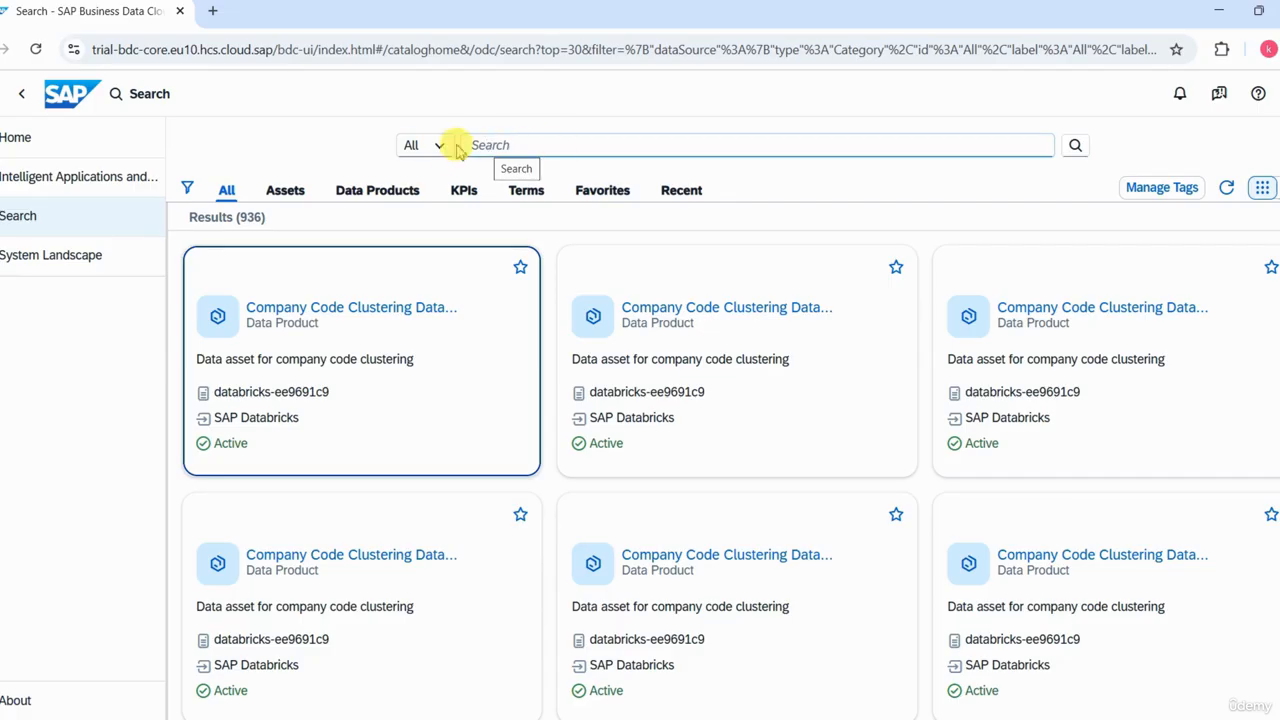
{"action": "left_click", "coordinate": [438, 146]}
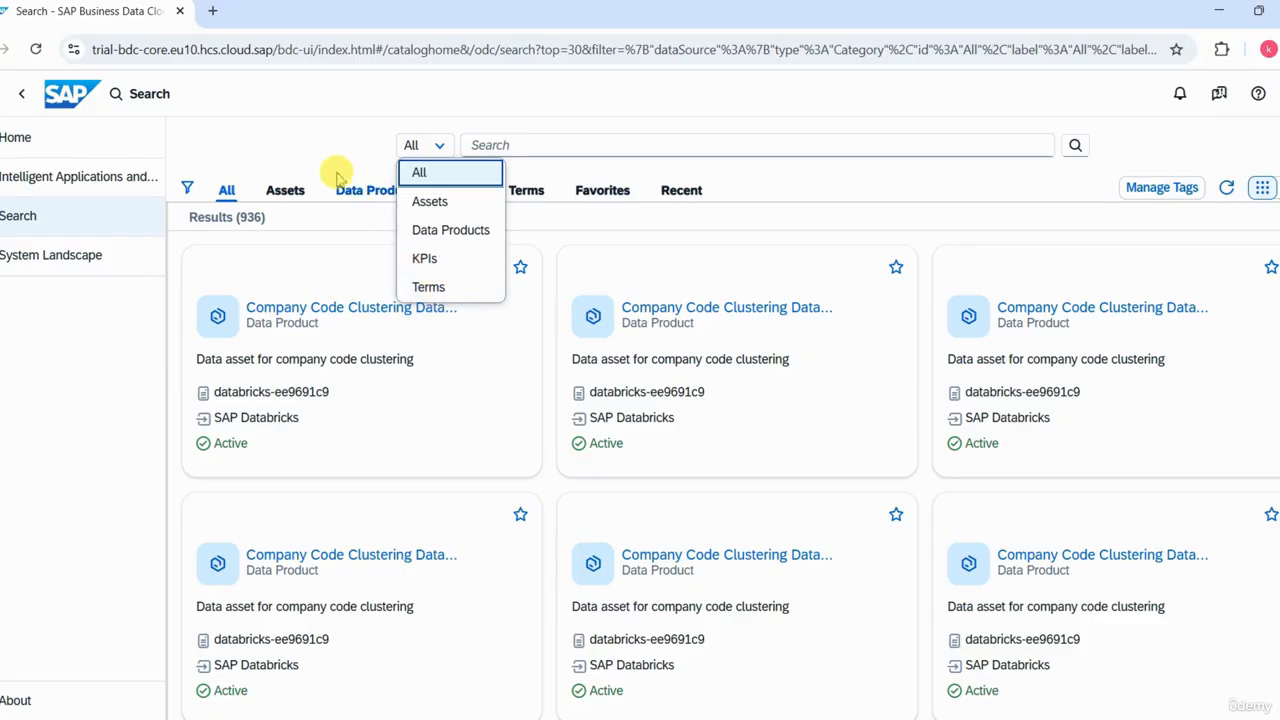
{"action": "left_click", "coordinate": [300, 132]}
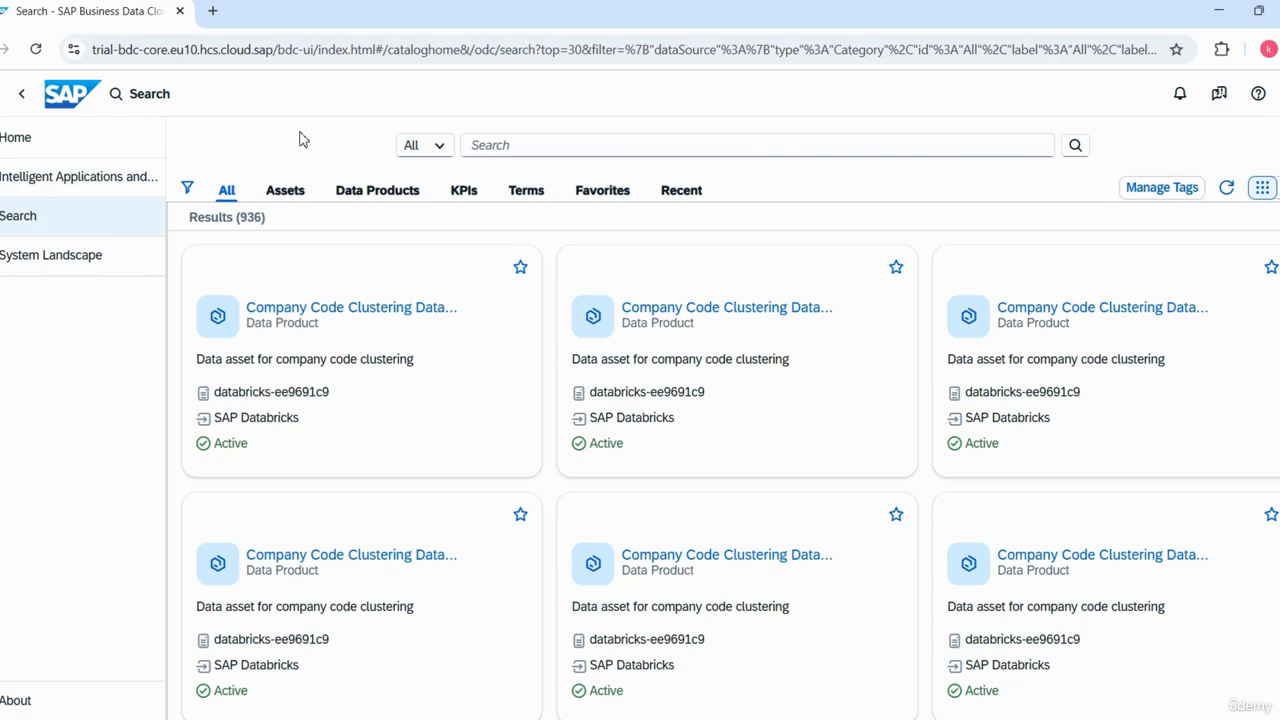
Open the SAP Datasphere system from the System Landscape and collapse its Trial Assistant.
{"action": "left_click", "coordinate": [91, 255]}
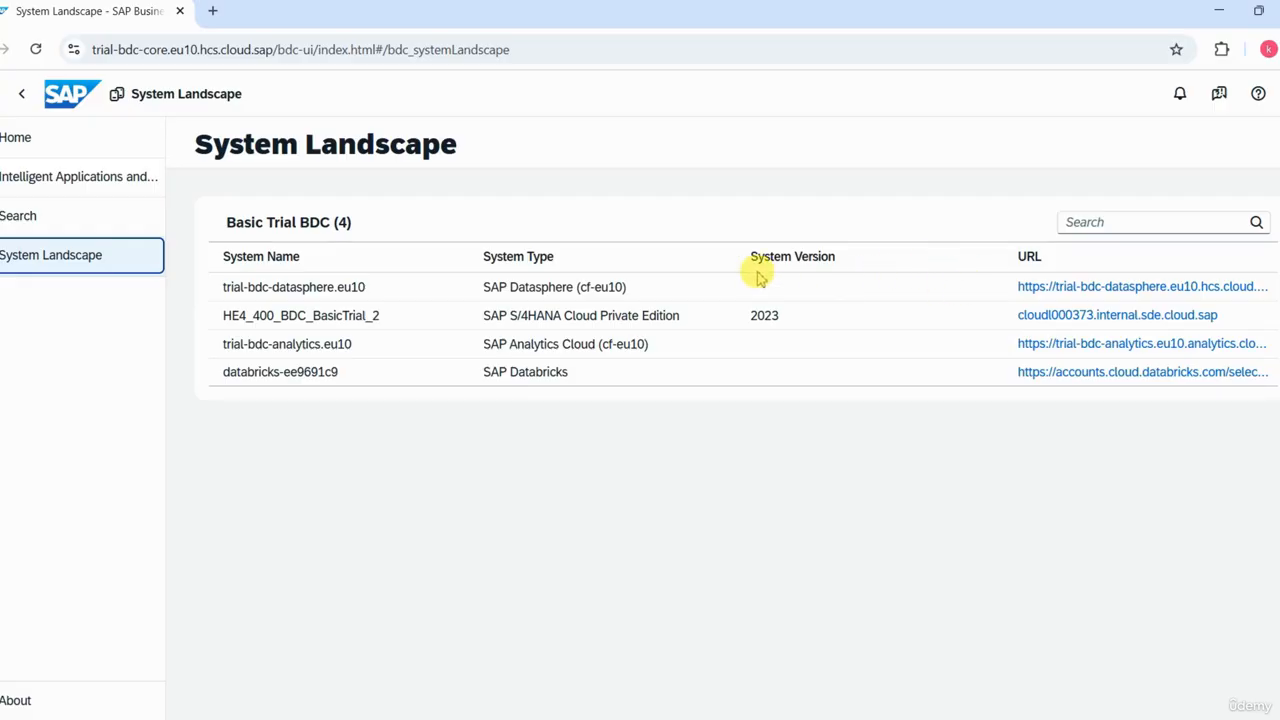
{"action": "left_click", "coordinate": [1053, 290]}
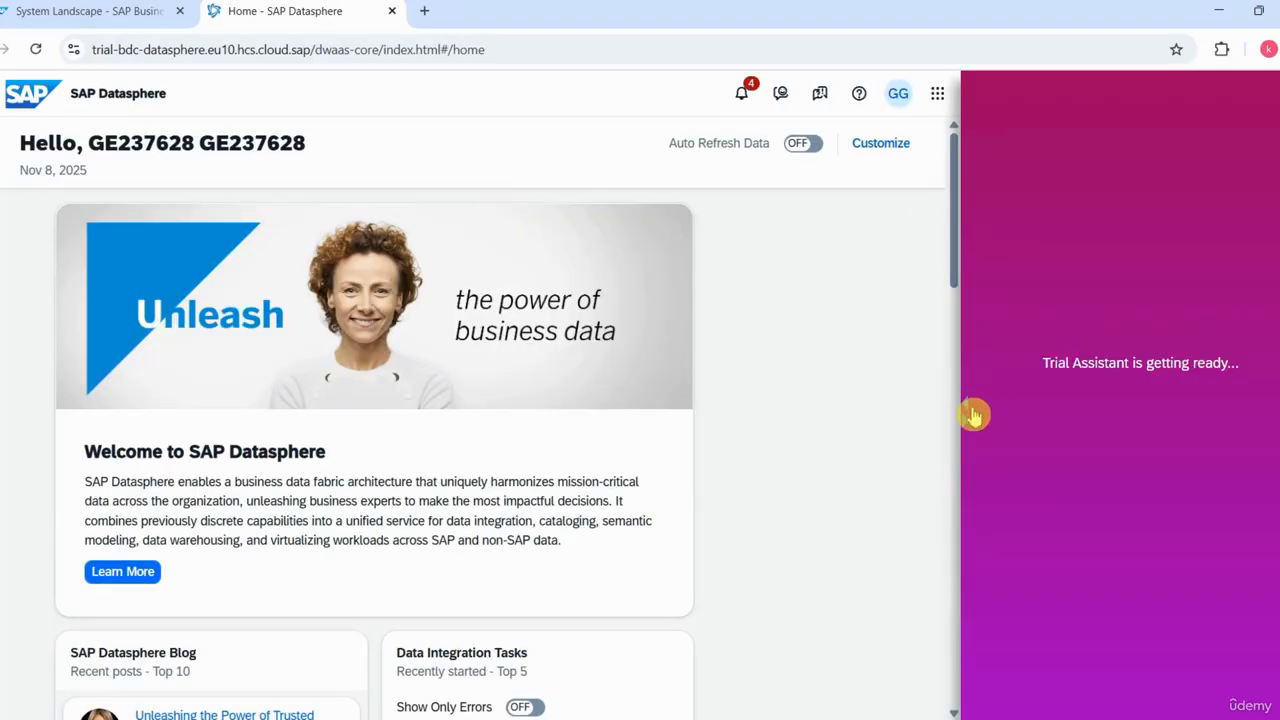
{"action": "left_click", "coordinate": [967, 420]}
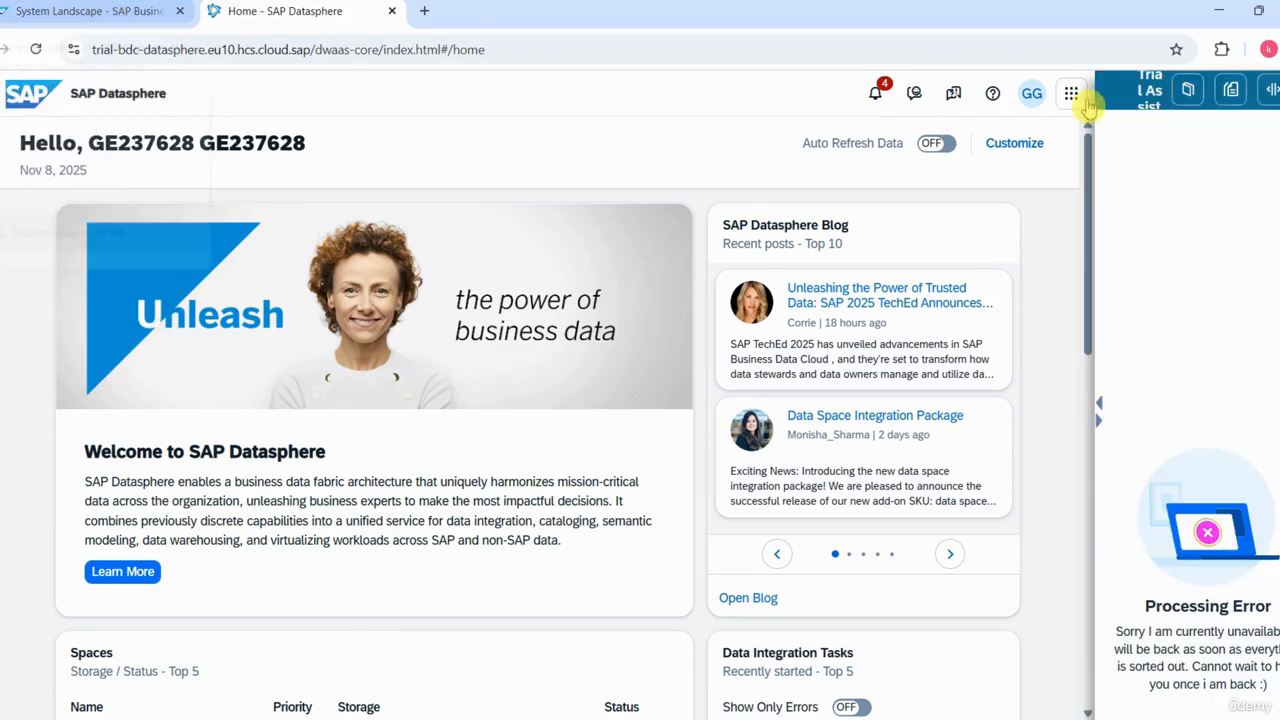
{"action": "left_click", "coordinate": [1268, 89]}
Return to the System Landscape, open the SAP Analytics Cloud system and expand its navigation.
{"action": "left_click", "coordinate": [87, 14]}
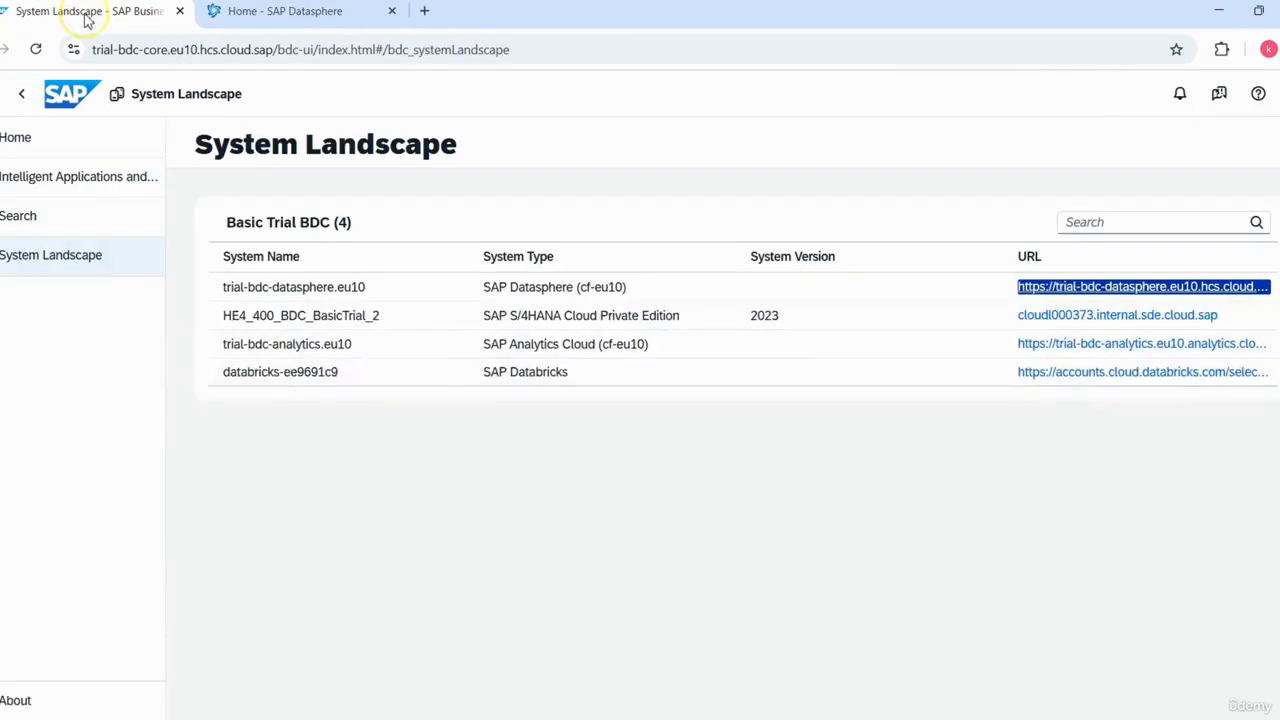
{"action": "left_click", "coordinate": [1030, 345]}
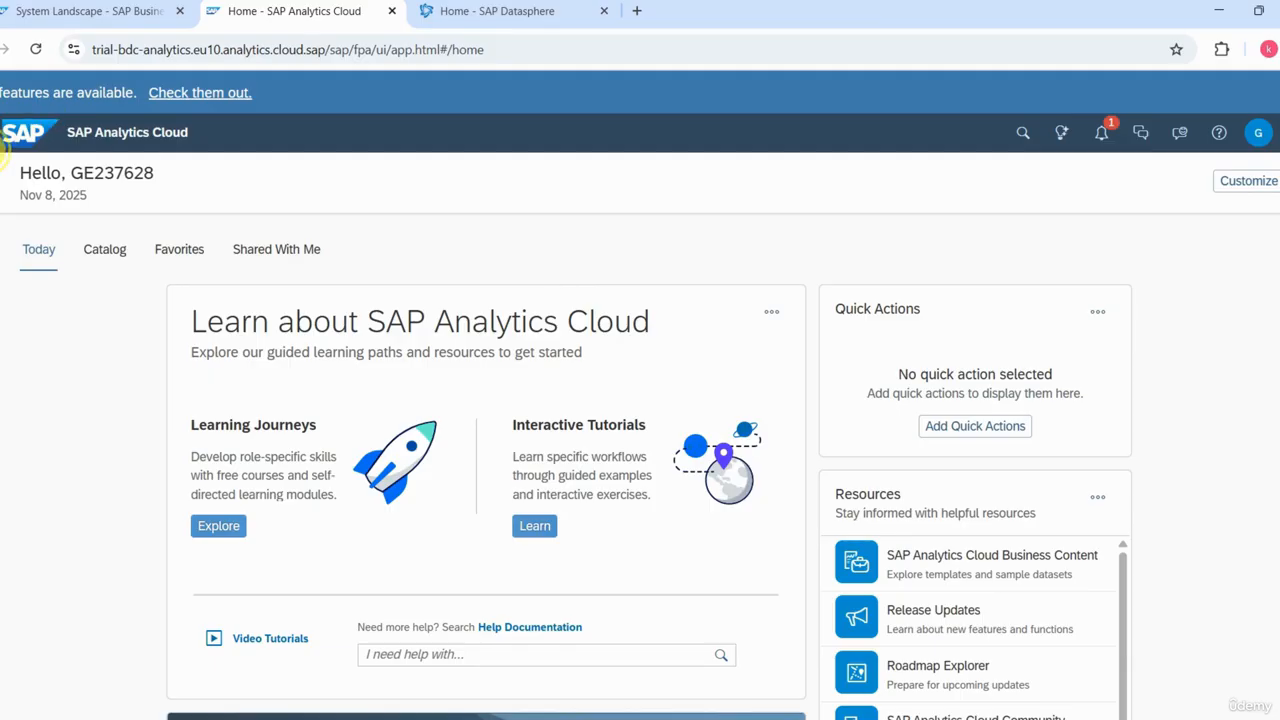
{"action": "left_click", "coordinate": [6, 140]}
{"action": "left_click", "coordinate": [6, 140]}
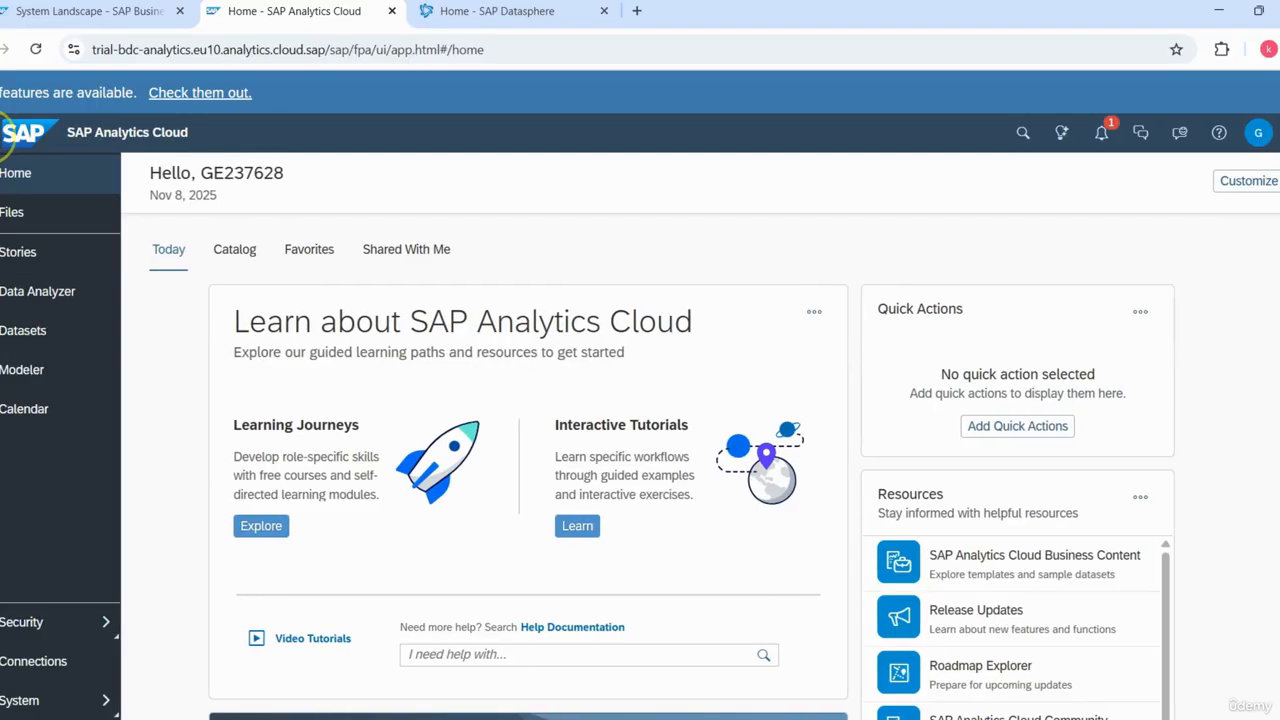
Open the SAP Databricks link from the System Landscape, view its login page and close it.
{"action": "left_click", "coordinate": [120, 14]}
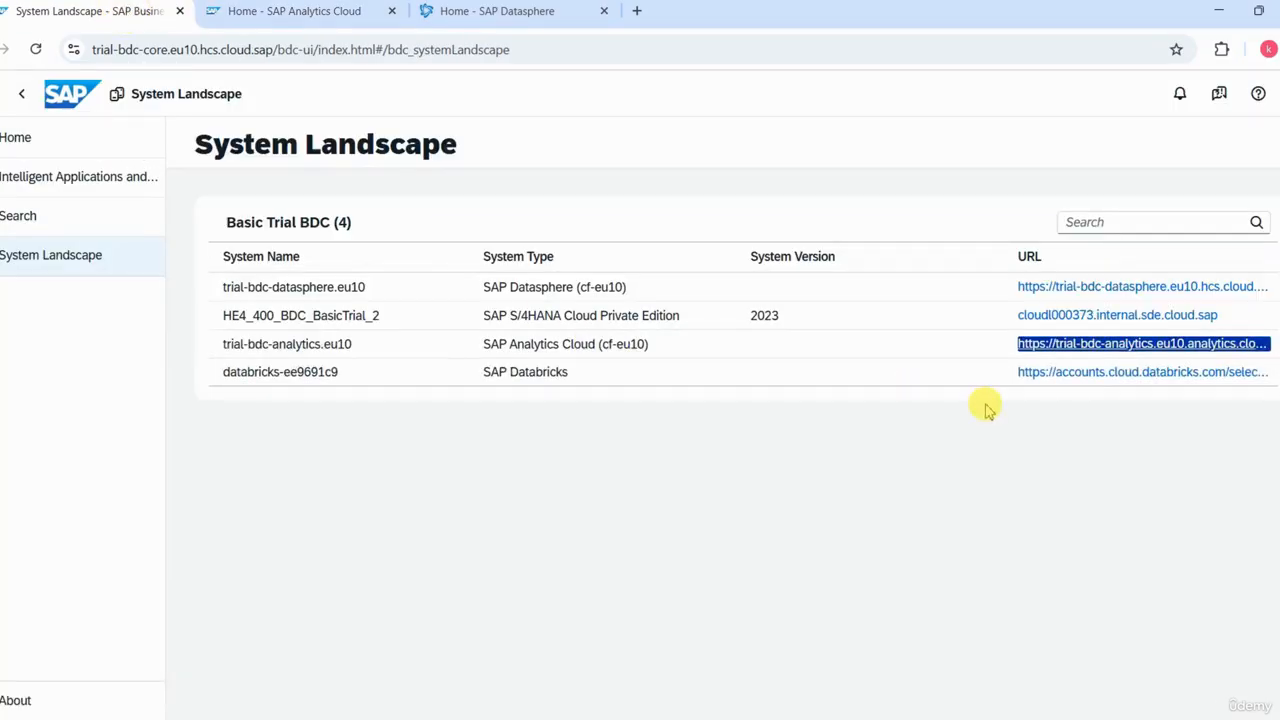
{"action": "left_click", "coordinate": [1049, 374]}
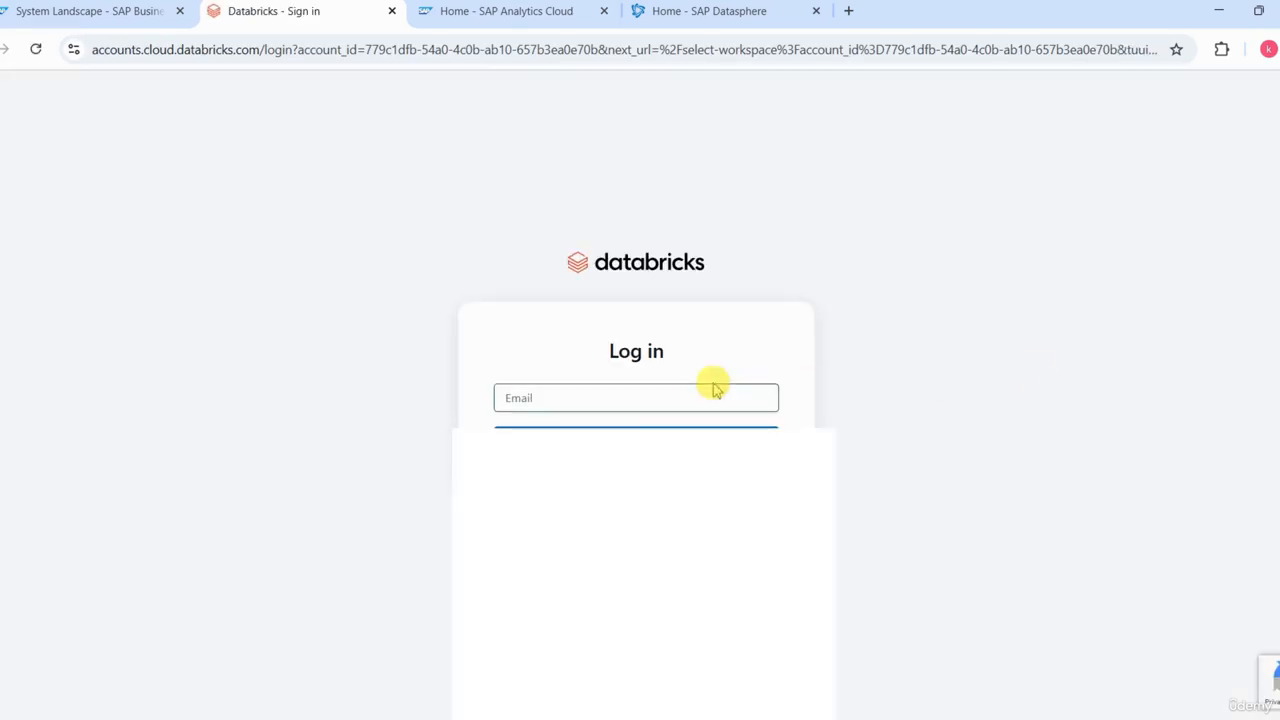
{"action": "left_click", "coordinate": [635, 398]}
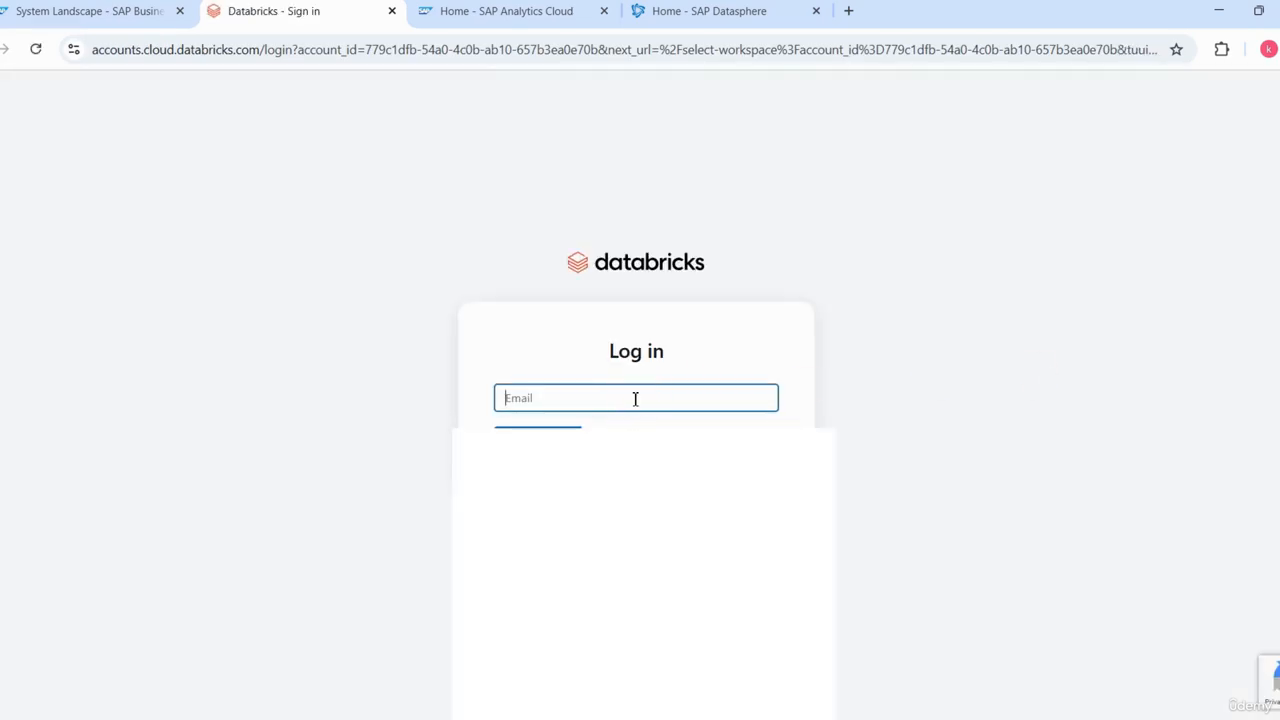
{"action": "left_click", "coordinate": [567, 346]}
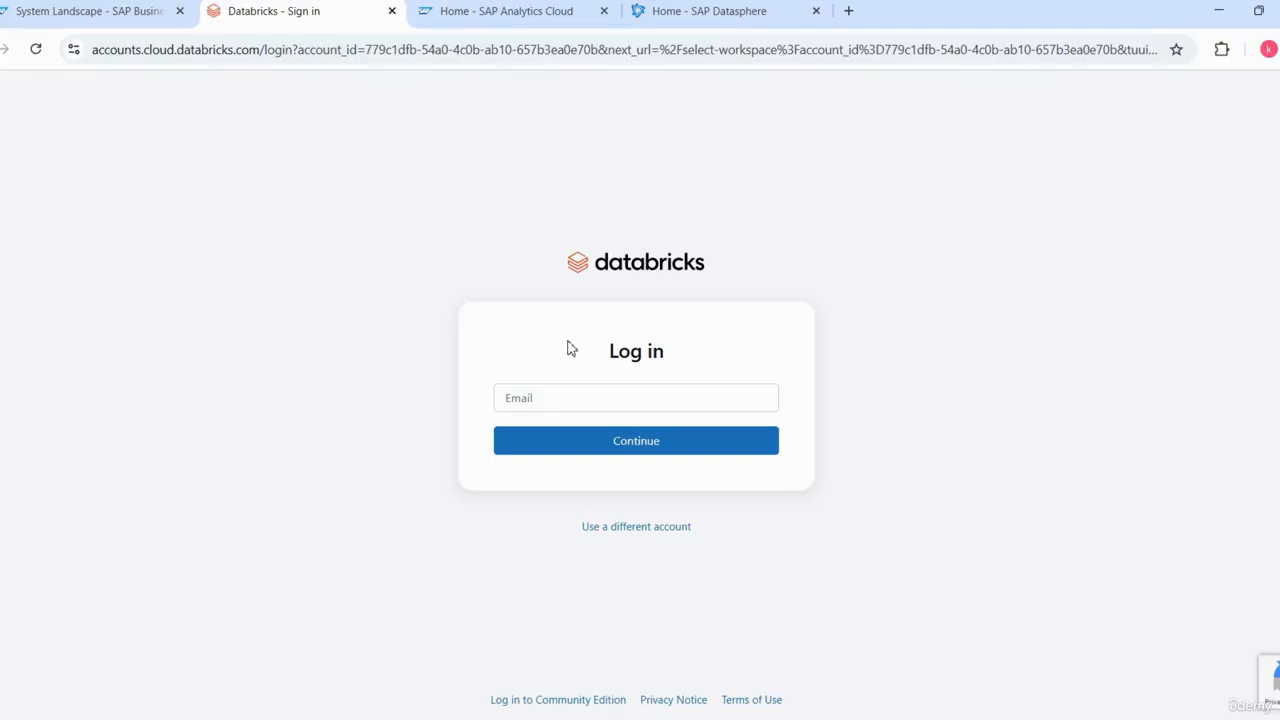
{"action": "left_click", "coordinate": [391, 14]}
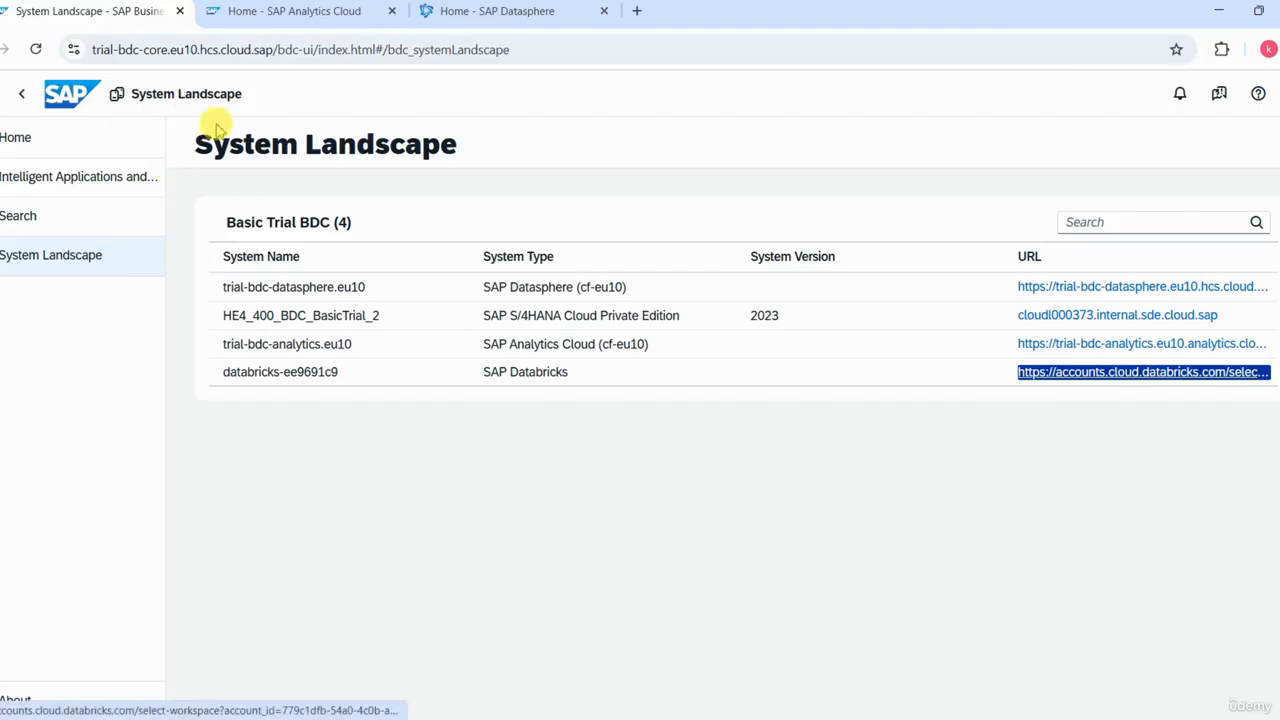
Switch to SAP Datasphere and open the Catalog & Marketplace search.
{"action": "left_click", "coordinate": [428, 14]}
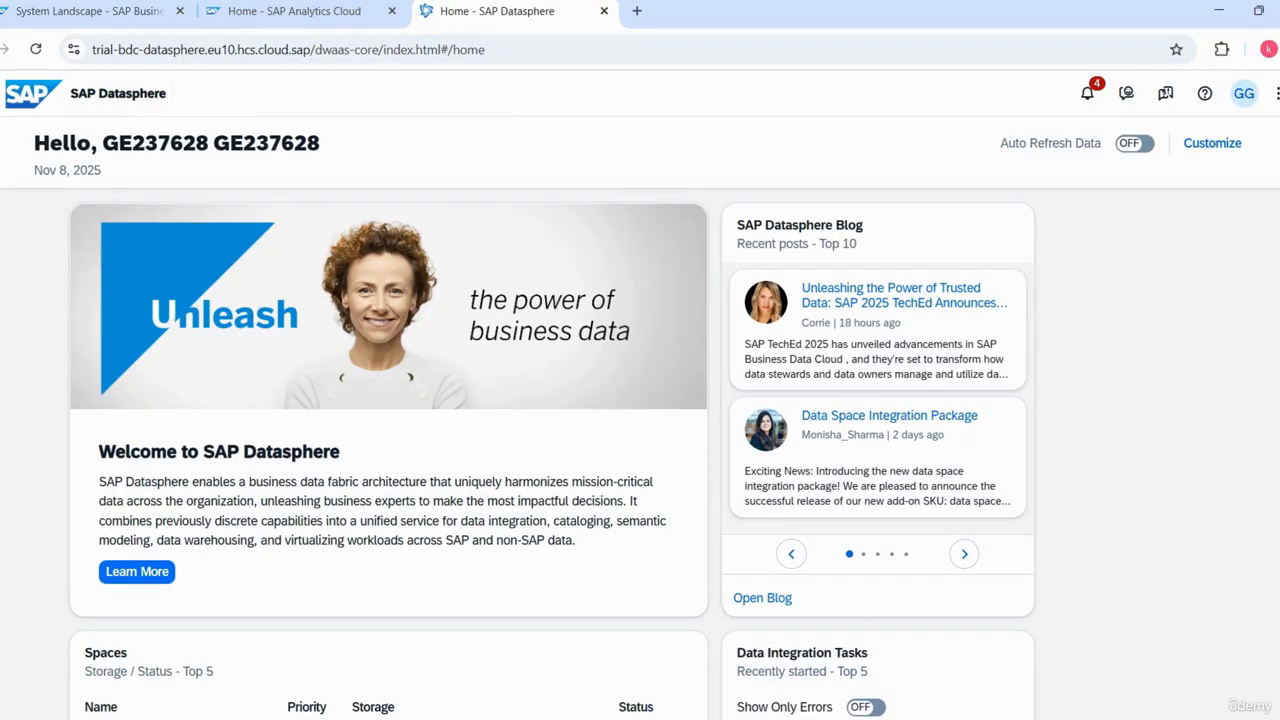
{"action": "left_click", "coordinate": [1, 97]}
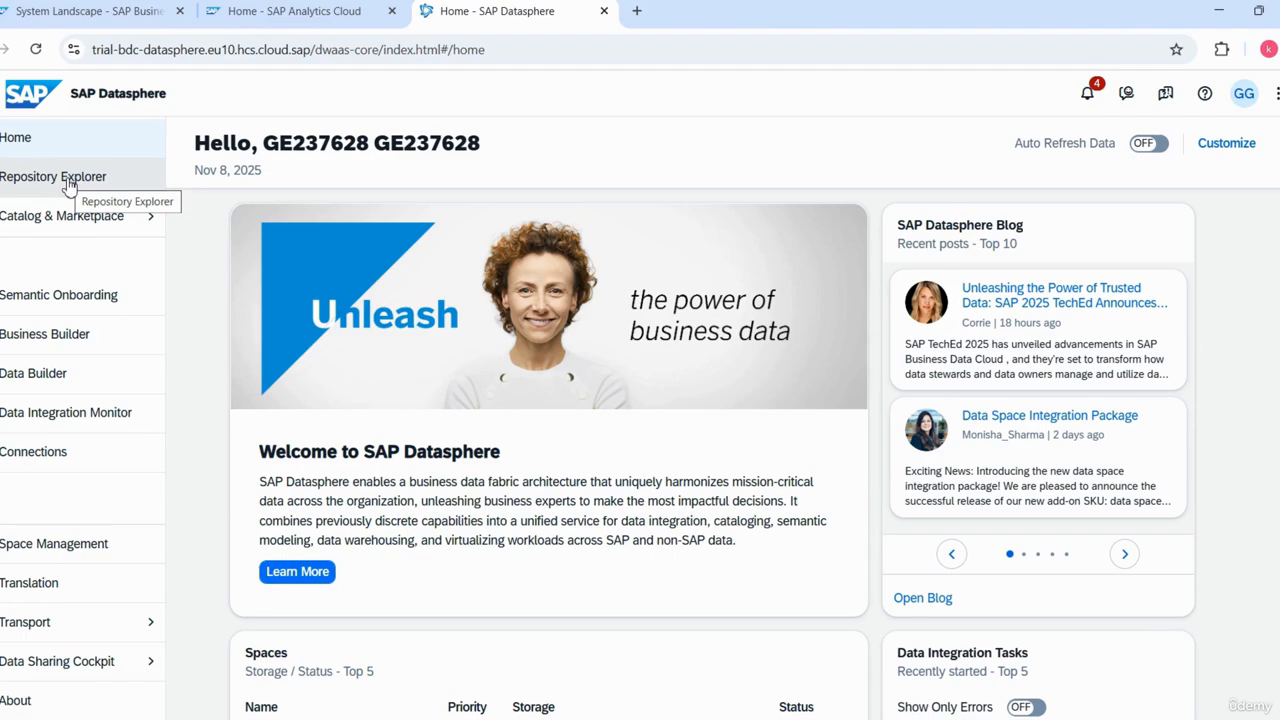
{"action": "left_click", "coordinate": [78, 224]}
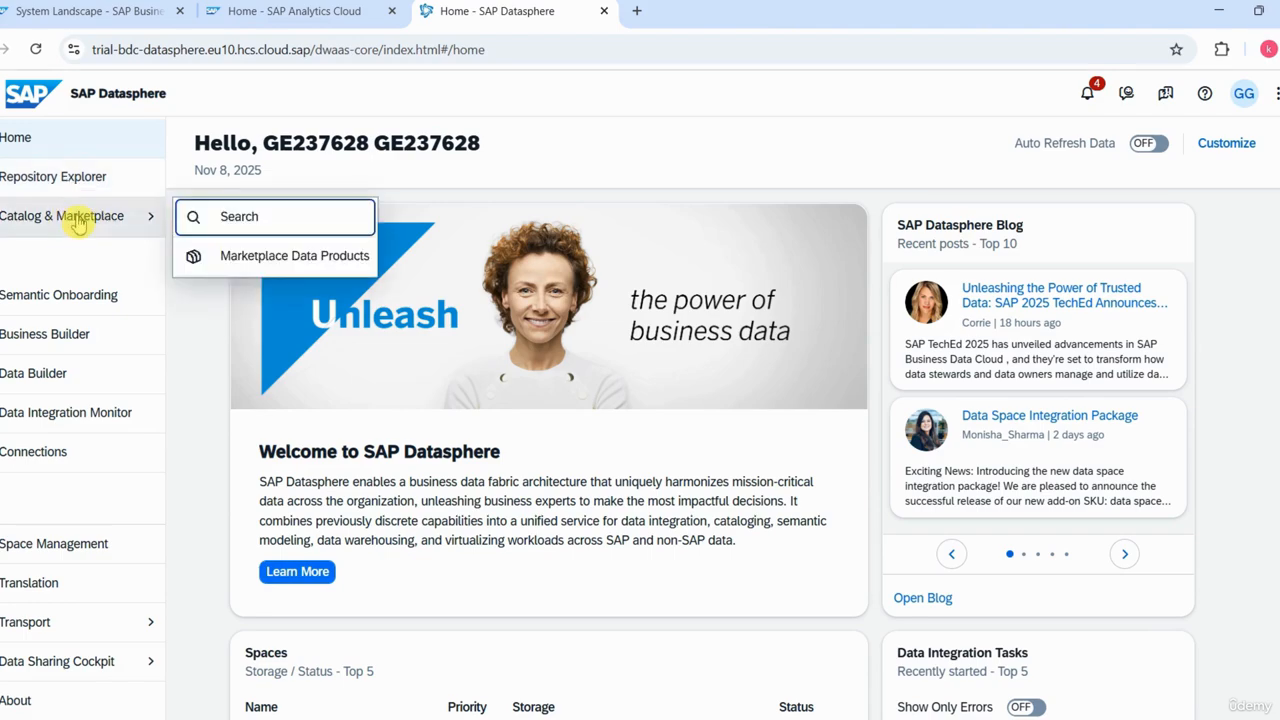
{"action": "left_click", "coordinate": [214, 217]}
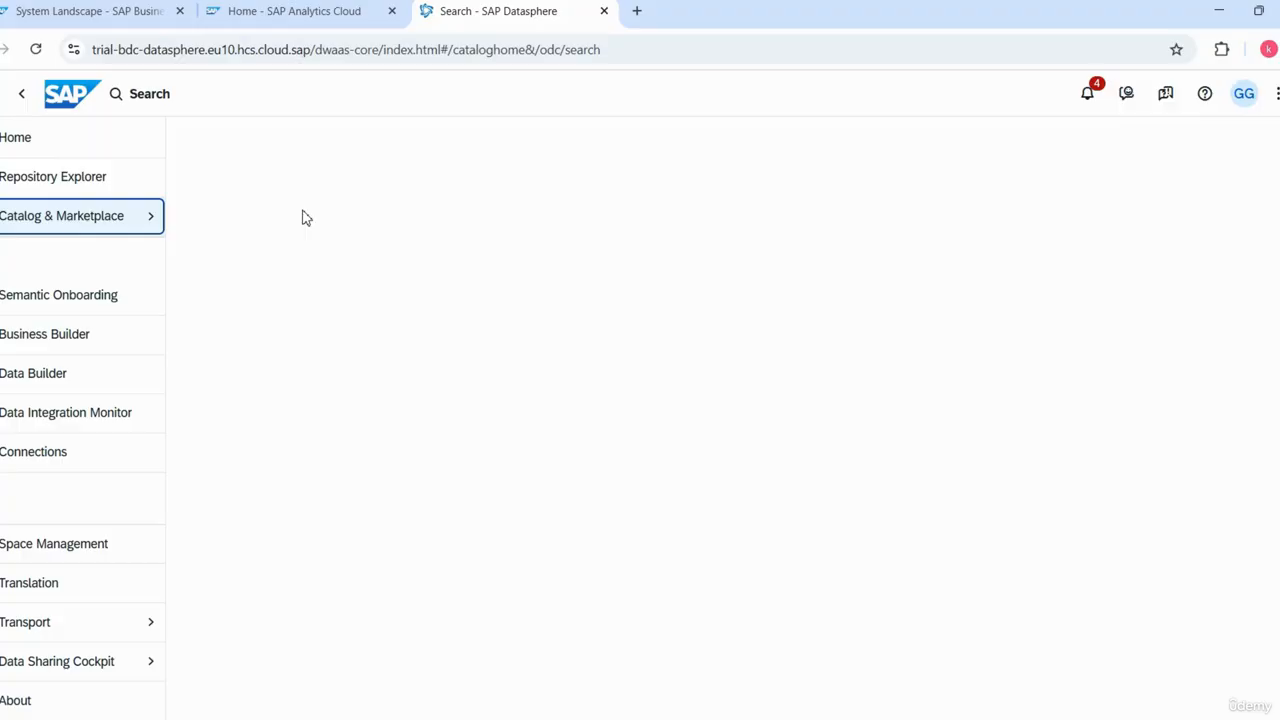
{"action": "left_click", "coordinate": [340, 162]}
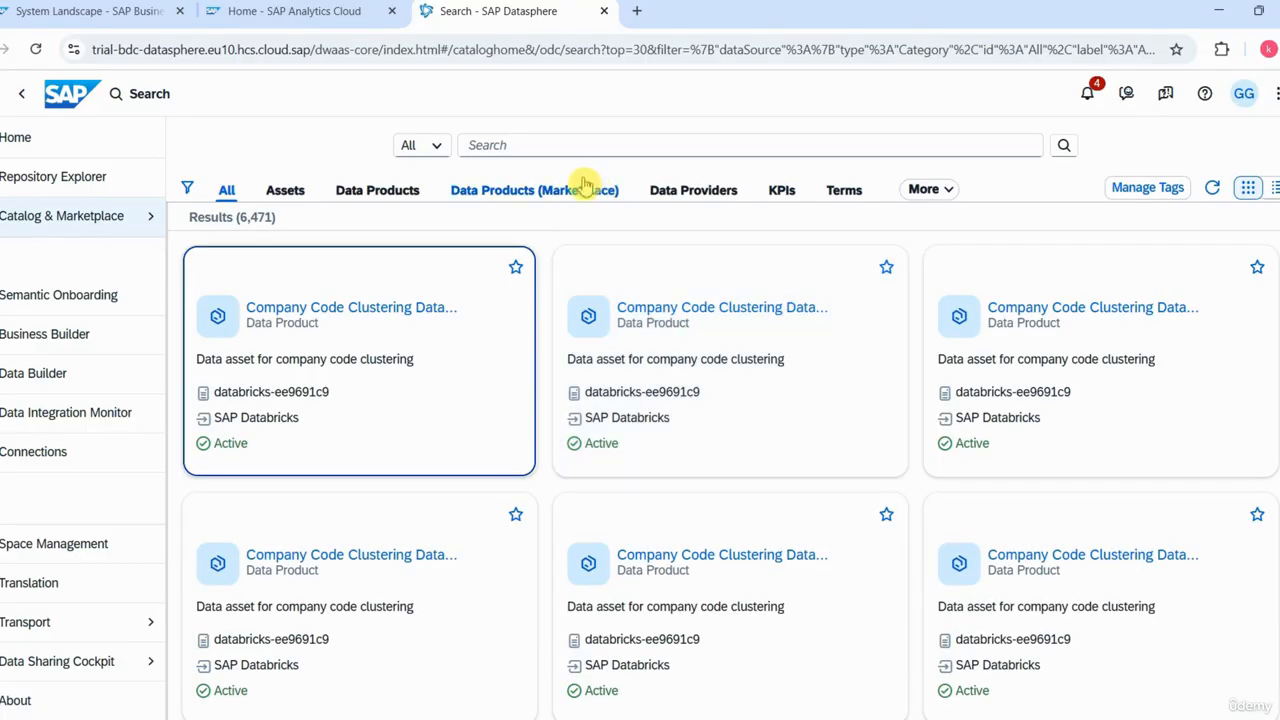
Search the catalog for "company code" and open the first SAP Databricks Company Code data product in the second row of results.
{"action": "left_click", "coordinate": [565, 146]}
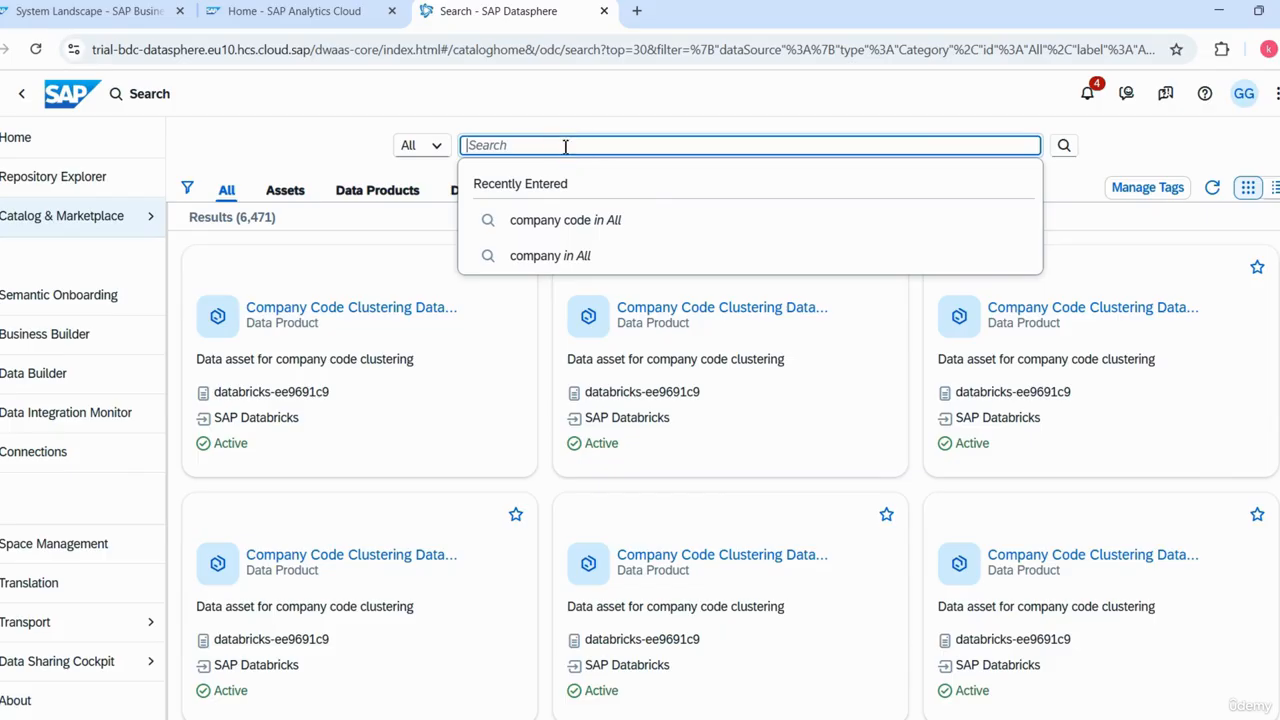
{"action": "type", "text": "company code"}
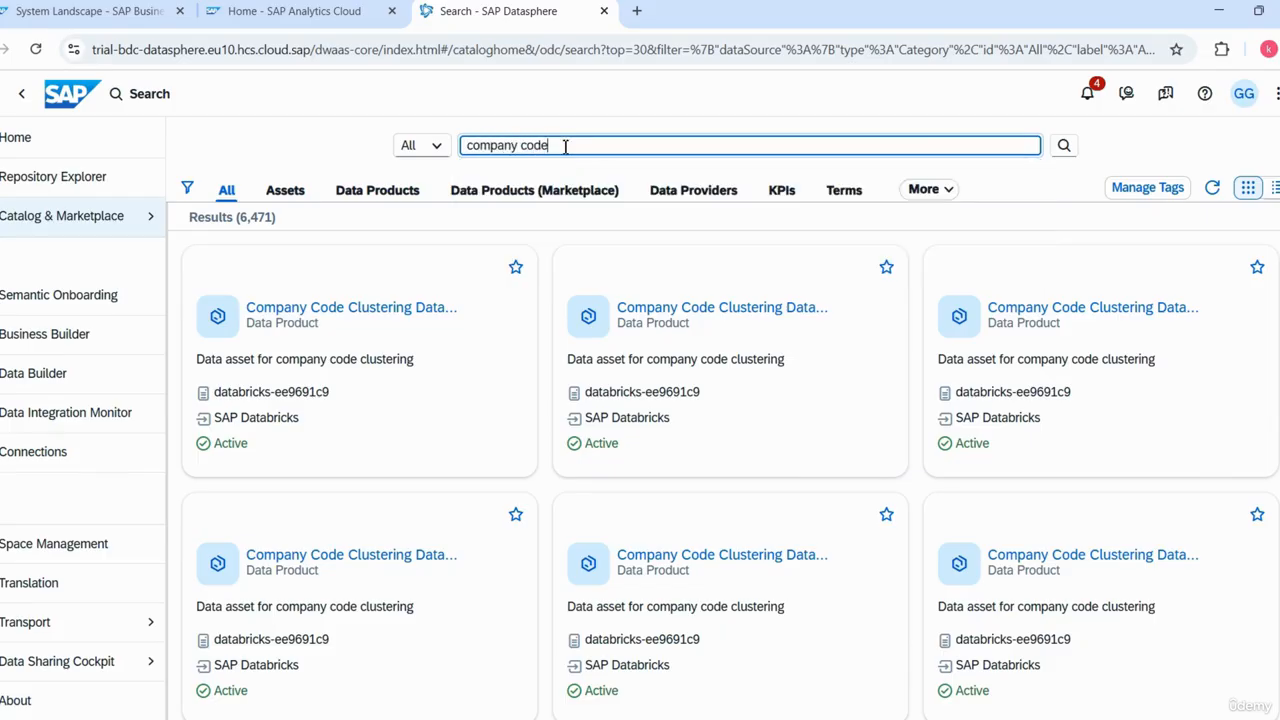
{"action": "key", "text": "Return"}
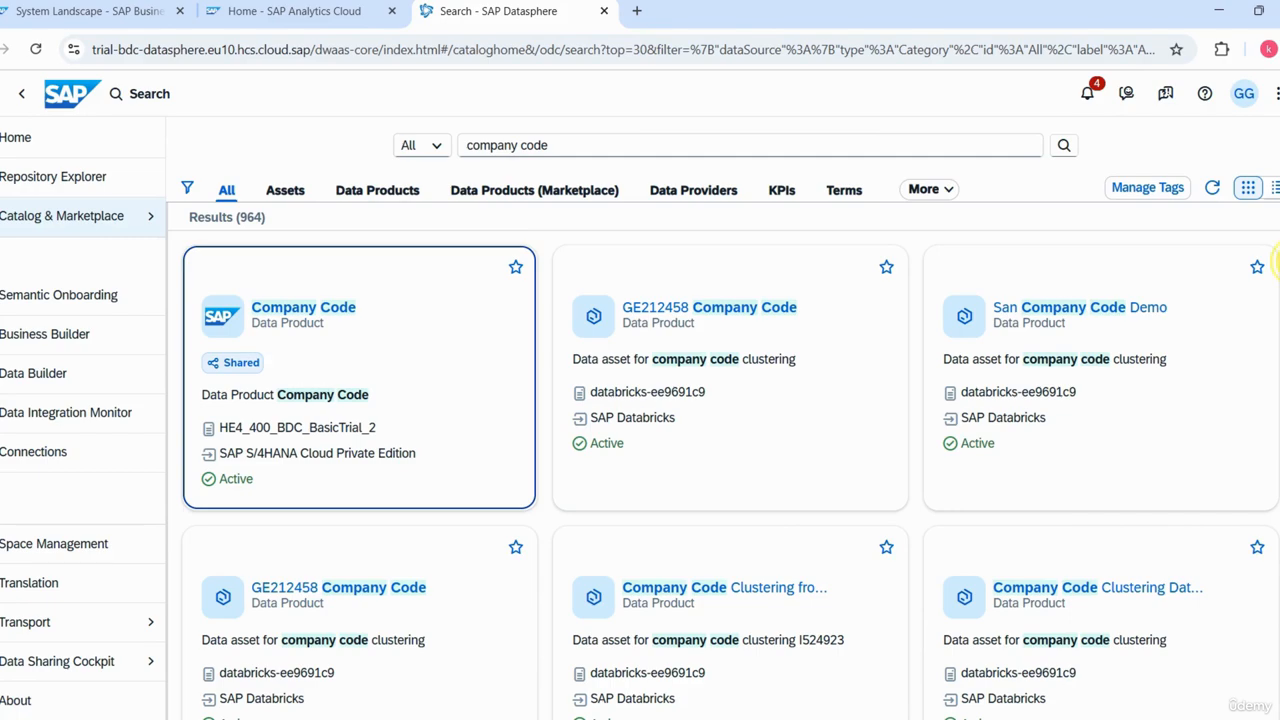
{"action": "scroll", "coordinate": [1272, 262], "scroll_direction": "down", "scroll_amount": 1}
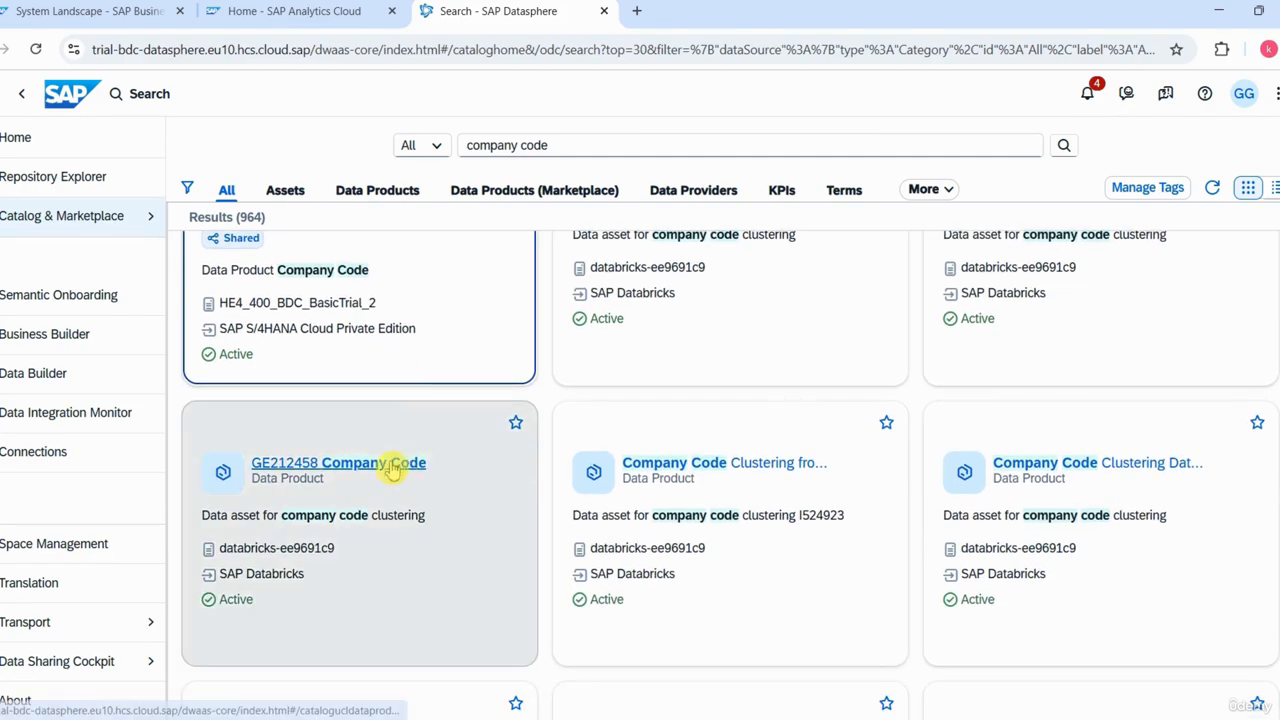
{"action": "left_click", "coordinate": [393, 465]}
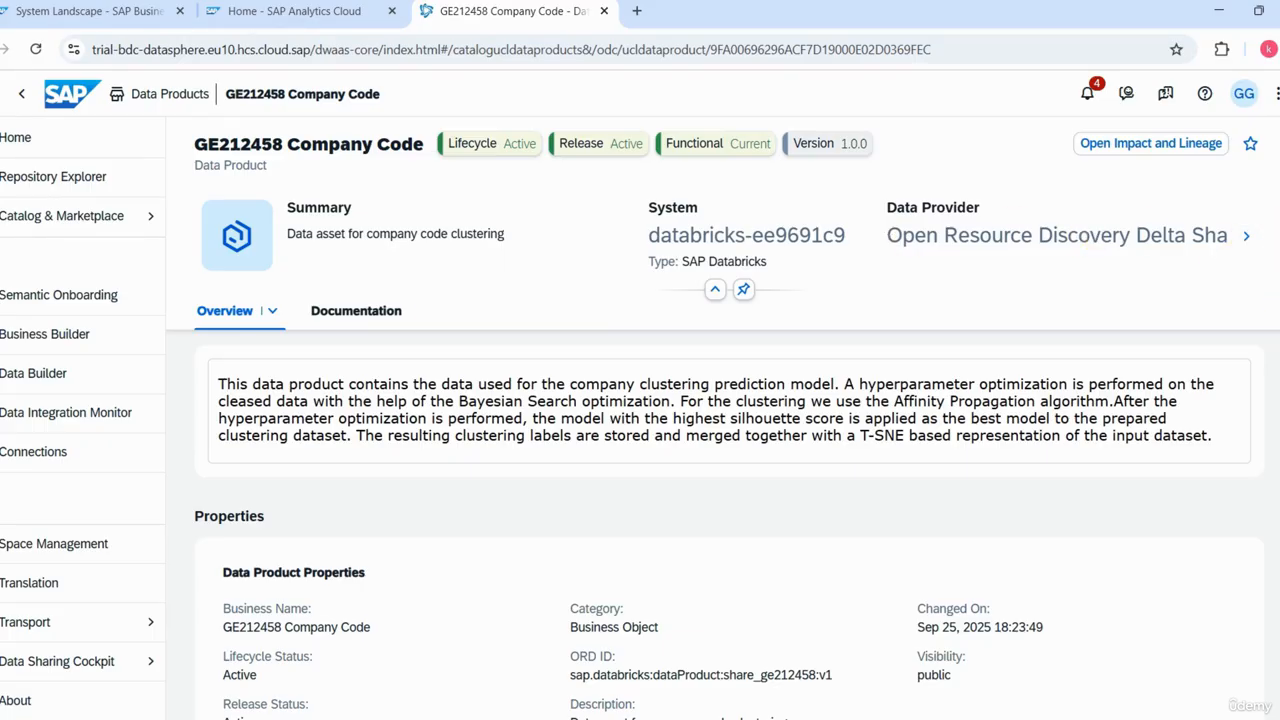
Review the data product's description, properties, source properties, APIs and documentation.
{"action": "scroll", "coordinate": [1277, 236], "scroll_direction": "down", "scroll_amount": 2}
{"action": "scroll", "coordinate": [1277, 236], "scroll_direction": "up", "scroll_amount": 2}
{"action": "scroll", "coordinate": [1277, 240], "scroll_direction": "down", "scroll_amount": 1}
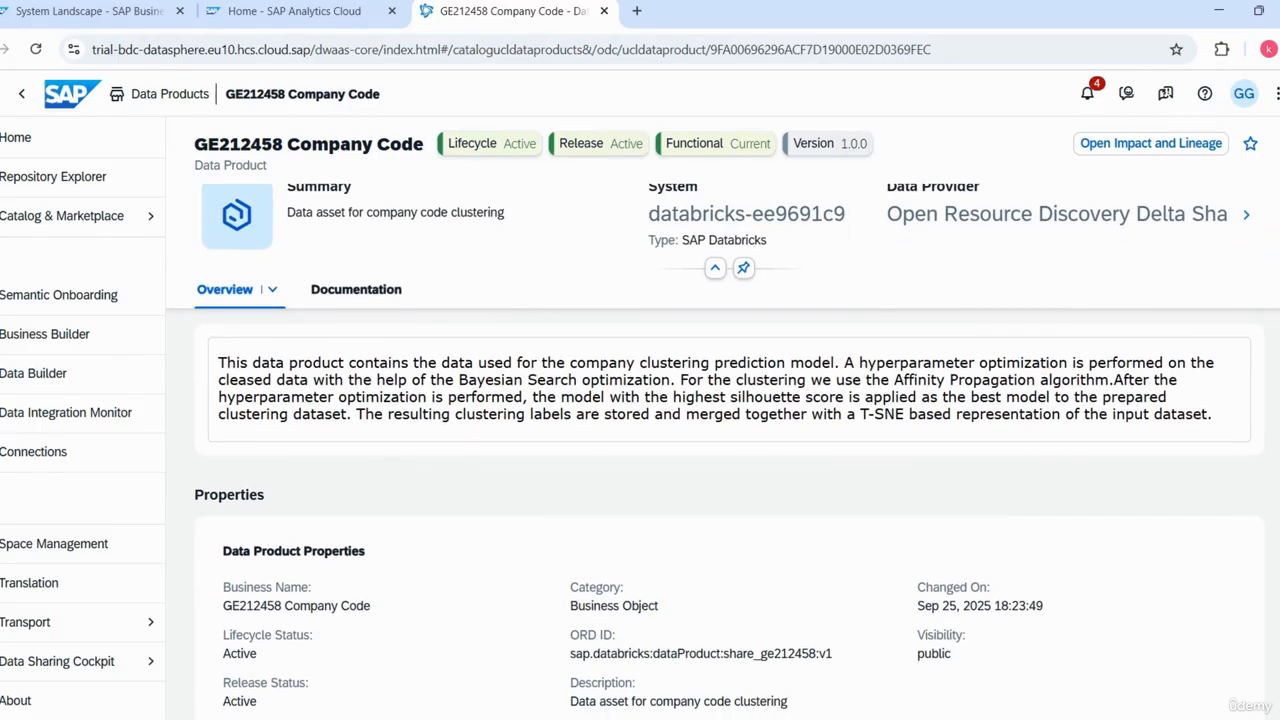
{"action": "scroll", "coordinate": [1275, 245], "scroll_direction": "down", "scroll_amount": 1}
{"action": "scroll", "coordinate": [1275, 245], "scroll_direction": "up", "scroll_amount": 1}
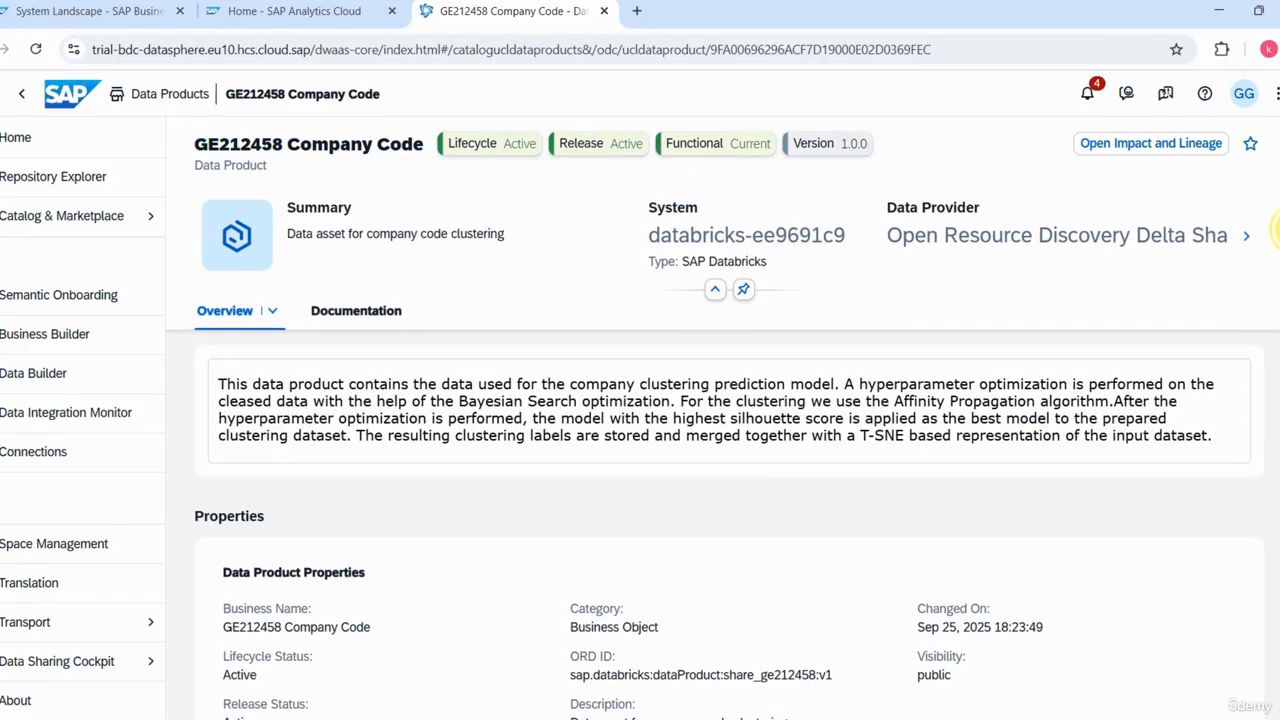
{"action": "scroll", "coordinate": [1275, 245], "scroll_direction": "down", "scroll_amount": 1}
{"action": "scroll", "coordinate": [1274, 245], "scroll_direction": "up", "scroll_amount": 1}
{"action": "scroll", "coordinate": [1277, 240], "scroll_direction": "down", "scroll_amount": 5}
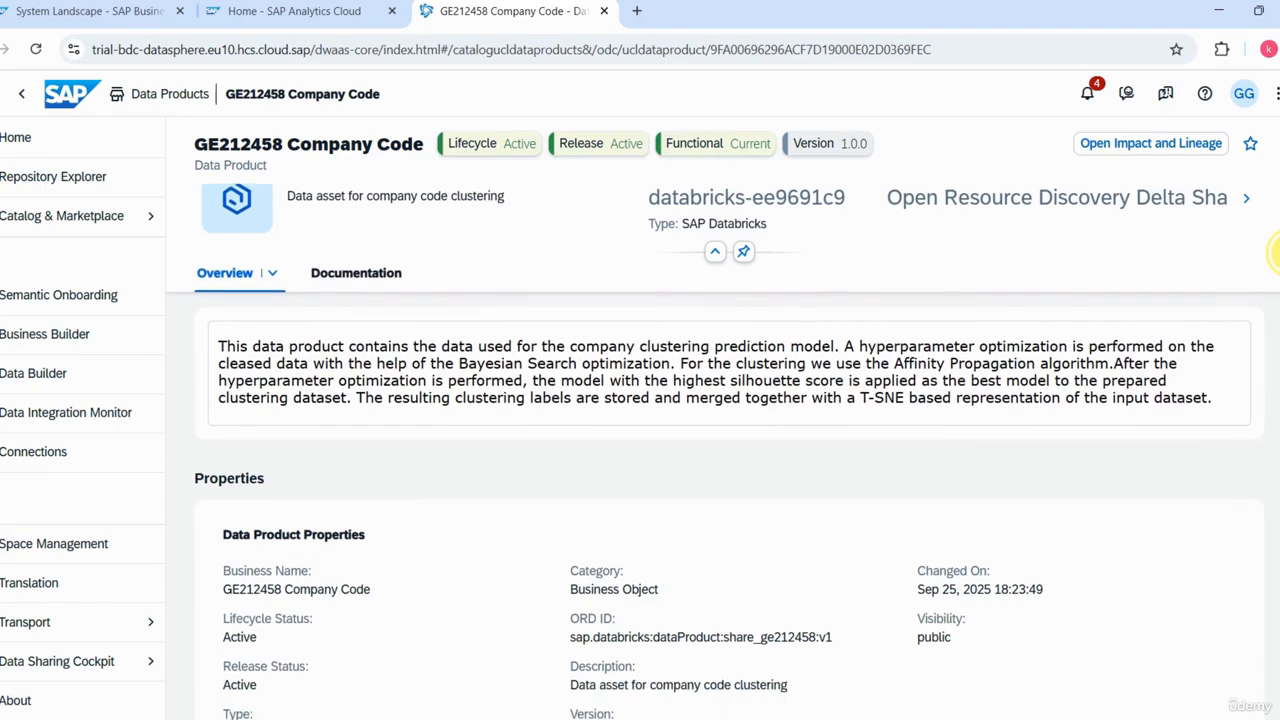
{"action": "scroll", "coordinate": [1275, 424], "scroll_direction": "down", "scroll_amount": 1}
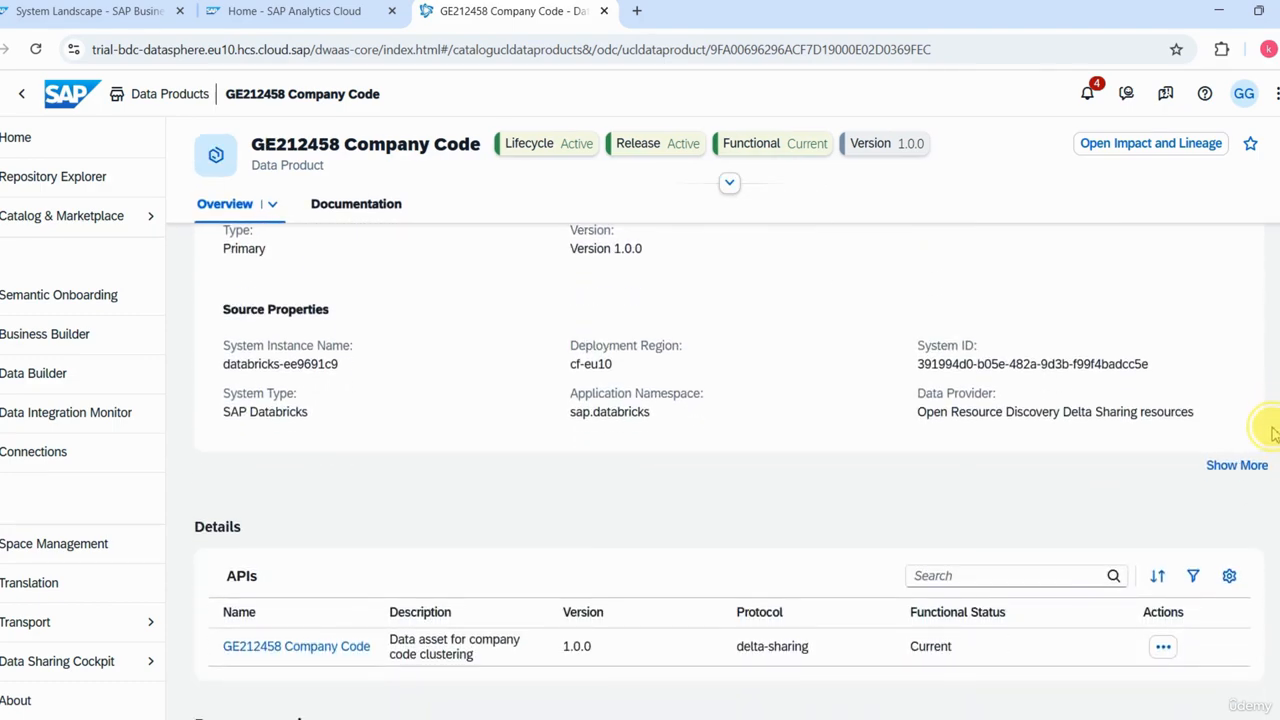
{"action": "scroll", "coordinate": [1257, 414], "scroll_direction": "up", "scroll_amount": 1}
{"action": "scroll", "coordinate": [1257, 414], "scroll_direction": "down", "scroll_amount": 5}
{"action": "scroll", "coordinate": [1240, 510], "scroll_direction": "up", "scroll_amount": 5}
{"action": "scroll", "coordinate": [1254, 424], "scroll_direction": "up", "scroll_amount": 5}
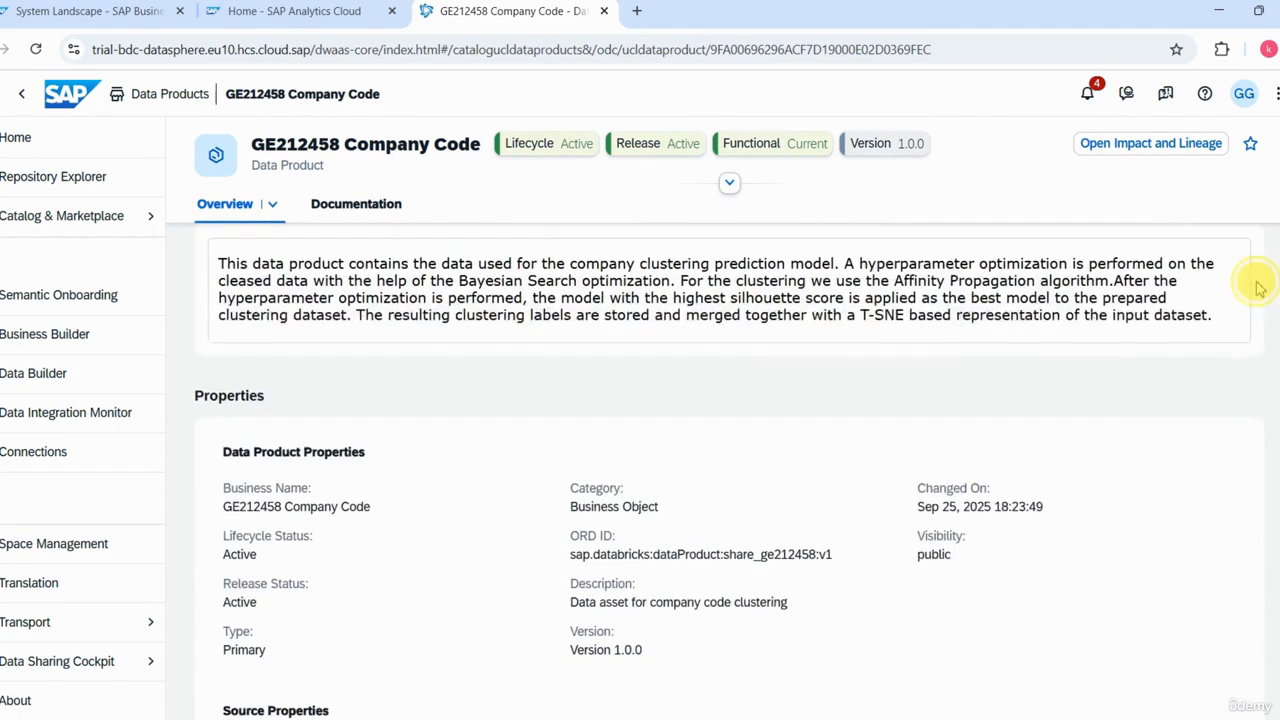
{"action": "scroll", "coordinate": [1254, 280], "scroll_direction": "down", "scroll_amount": 5}
{"action": "scroll", "coordinate": [1246, 463], "scroll_direction": "up", "scroll_amount": 1}
{"action": "scroll", "coordinate": [1243, 423], "scroll_direction": "up", "scroll_amount": 5}
{"action": "scroll", "coordinate": [1243, 298], "scroll_direction": "down", "scroll_amount": 5}
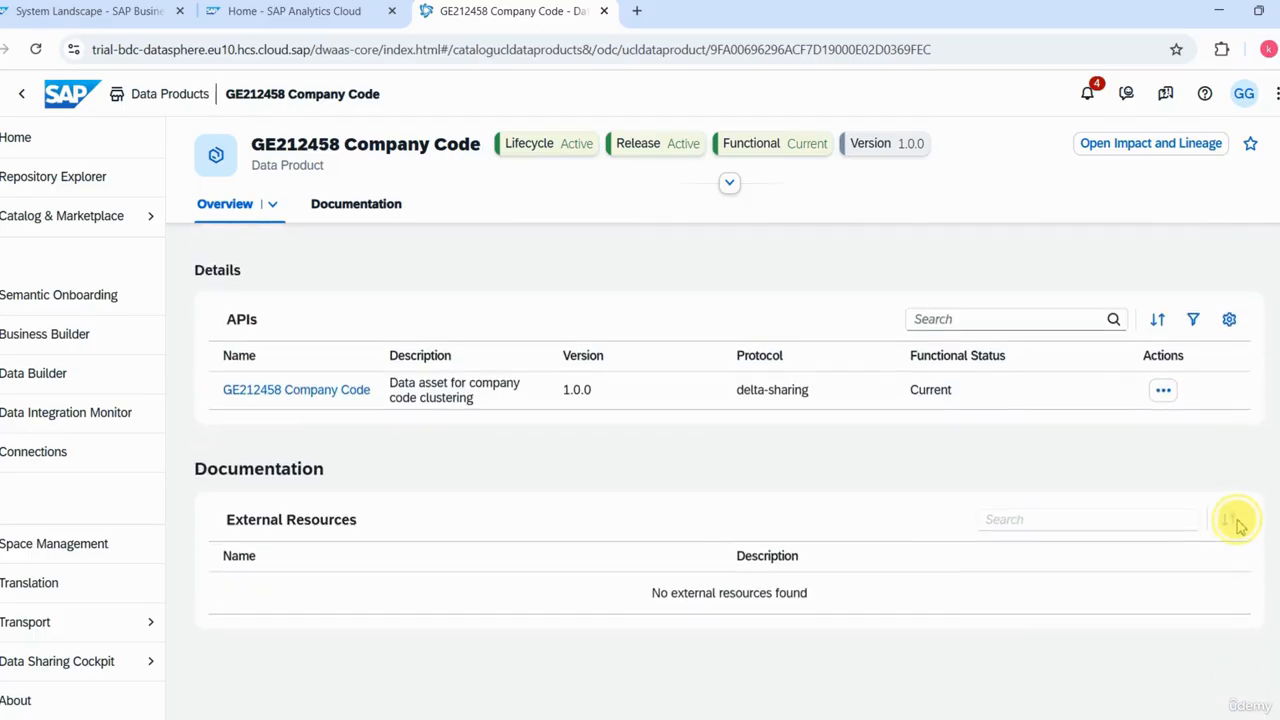
Start installing the GE212458 Company Code API, choose GE237628 as the target space and proceed to reviewing the entities.
{"action": "scroll", "coordinate": [1234, 517], "scroll_direction": "up", "scroll_amount": 1}
{"action": "scroll", "coordinate": [1234, 486], "scroll_direction": "down", "scroll_amount": 1}
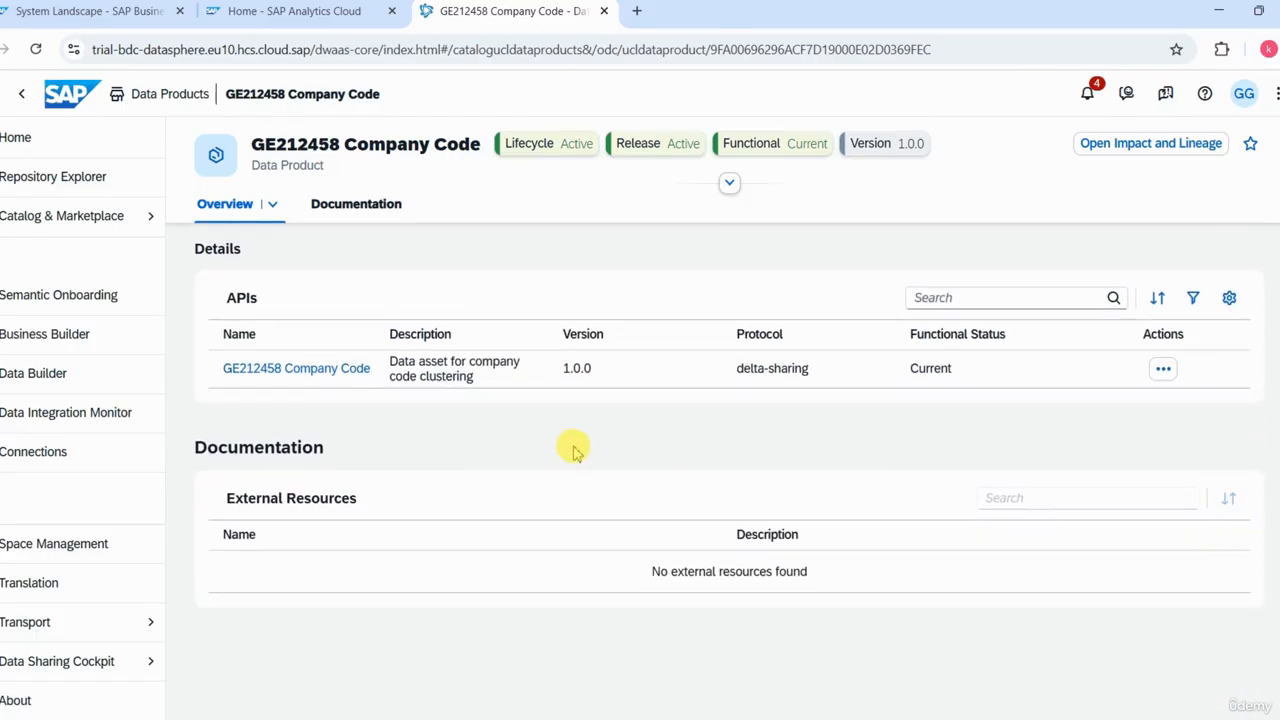
{"action": "left_click", "coordinate": [1164, 372]}
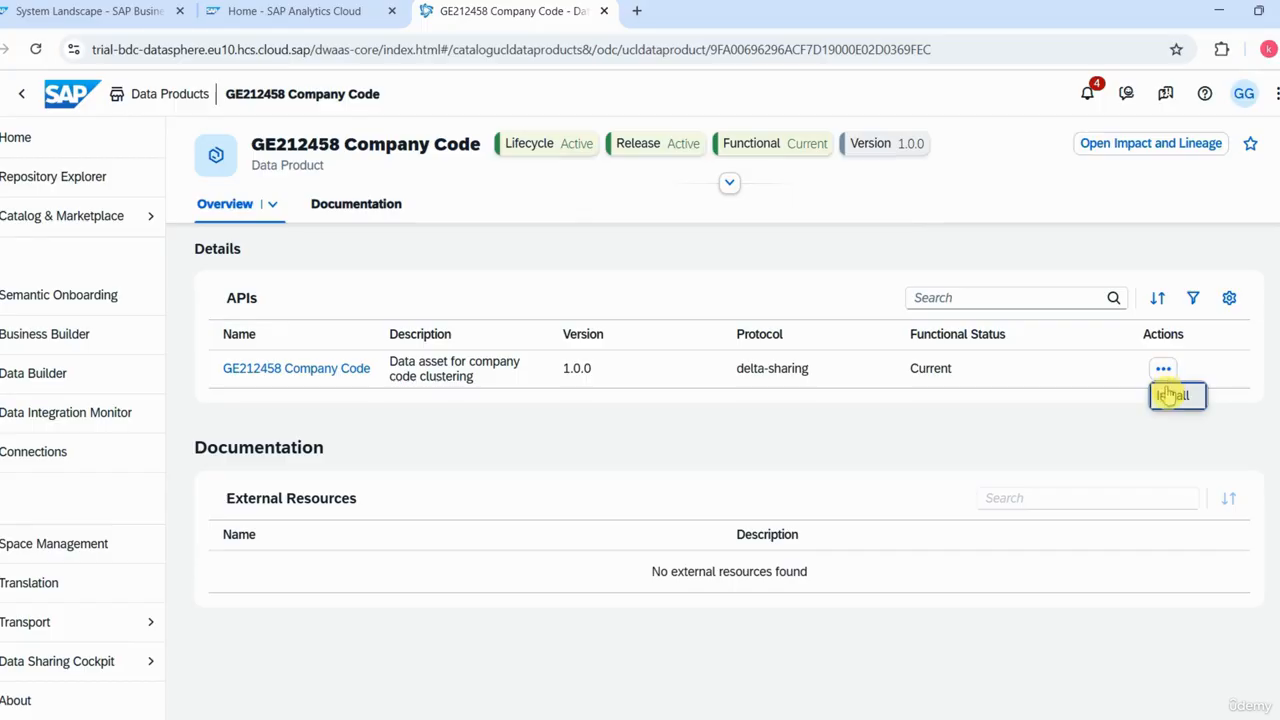
{"action": "left_click", "coordinate": [1167, 405]}
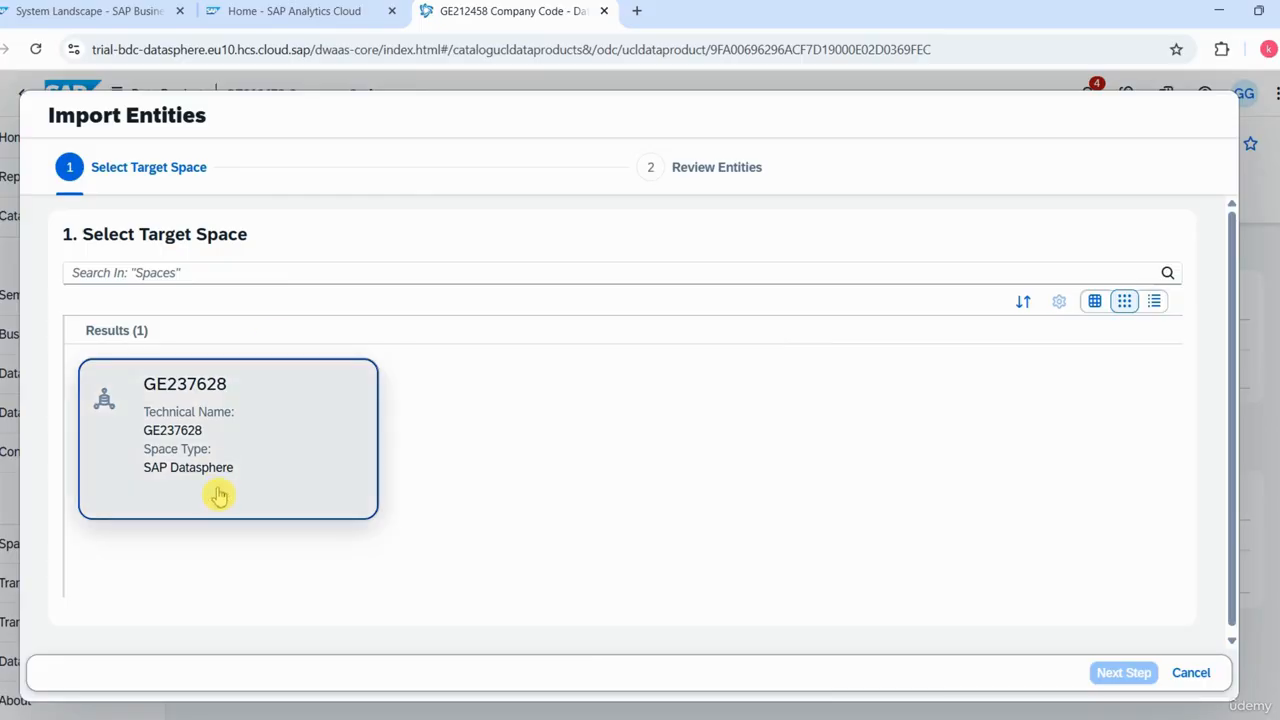
{"action": "left_click", "coordinate": [221, 495]}
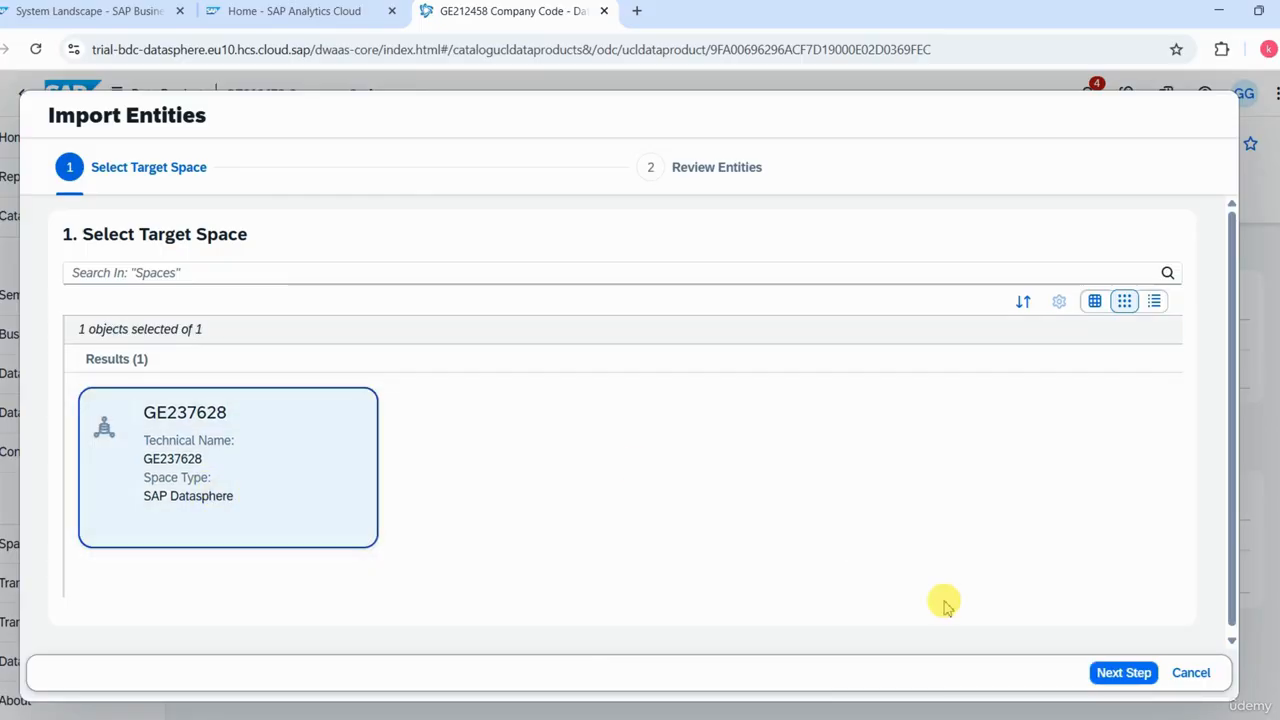
{"action": "left_click", "coordinate": [1140, 675]}
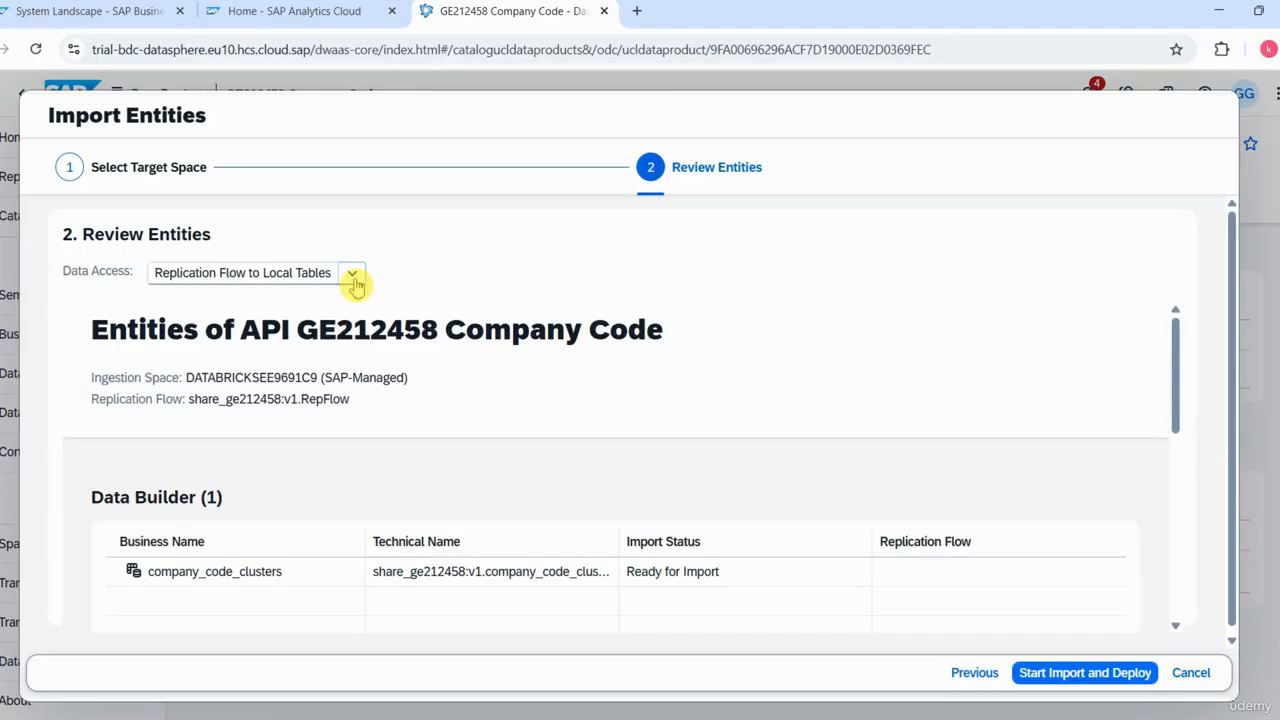
Try Remote Tables as the data access, set it back to Replication Flow to Local Tables, and start the import and deployment.
{"action": "left_click", "coordinate": [352, 278]}
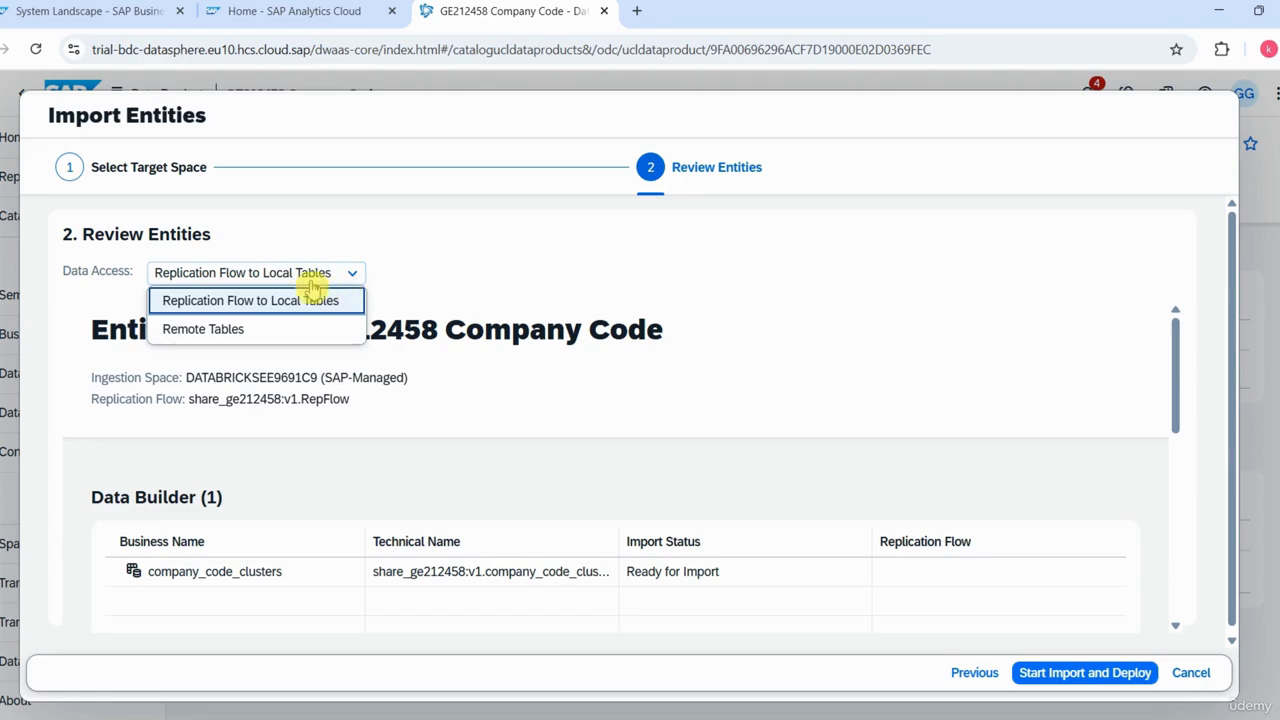
{"action": "left_click", "coordinate": [333, 327]}
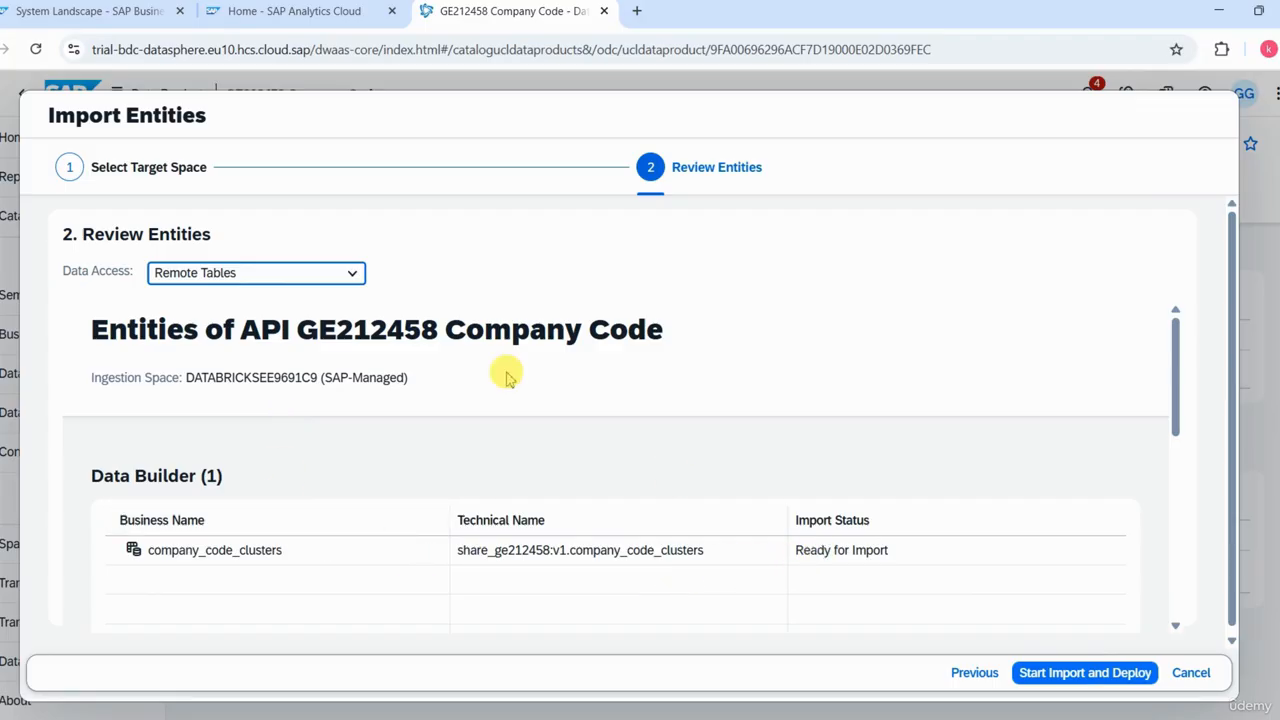
{"action": "left_click", "coordinate": [353, 284]}
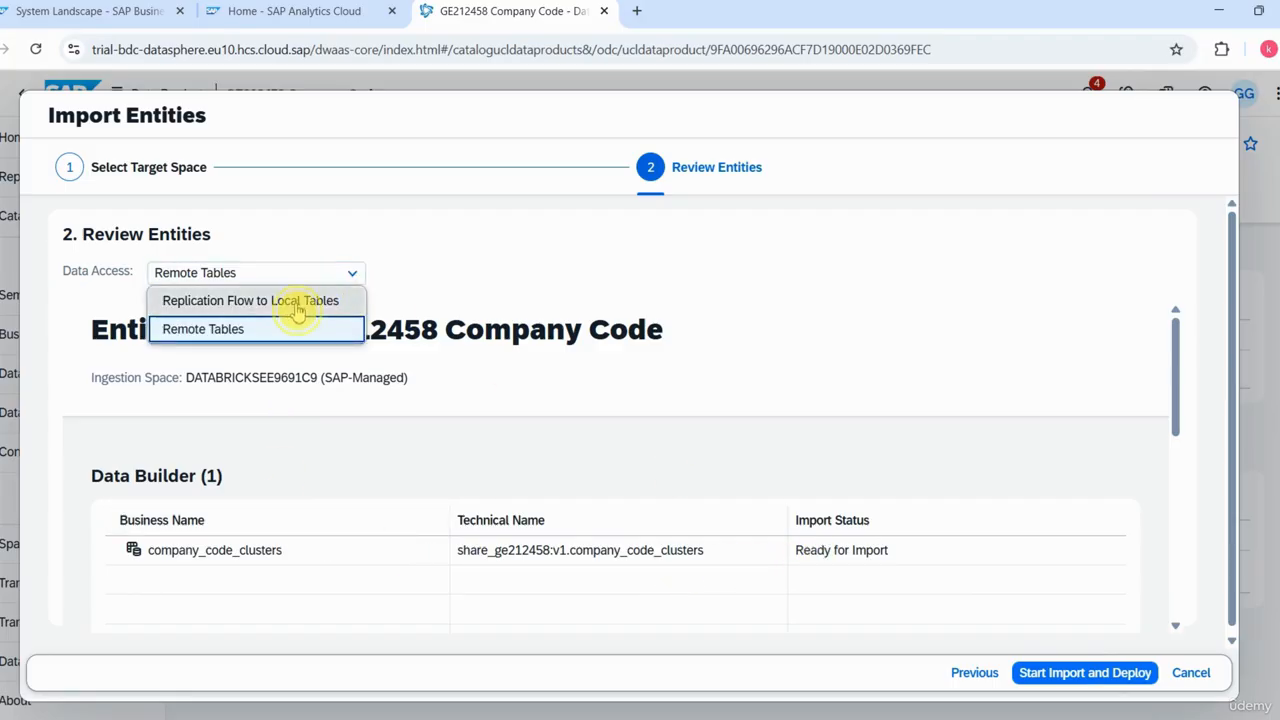
{"action": "left_click", "coordinate": [294, 300]}
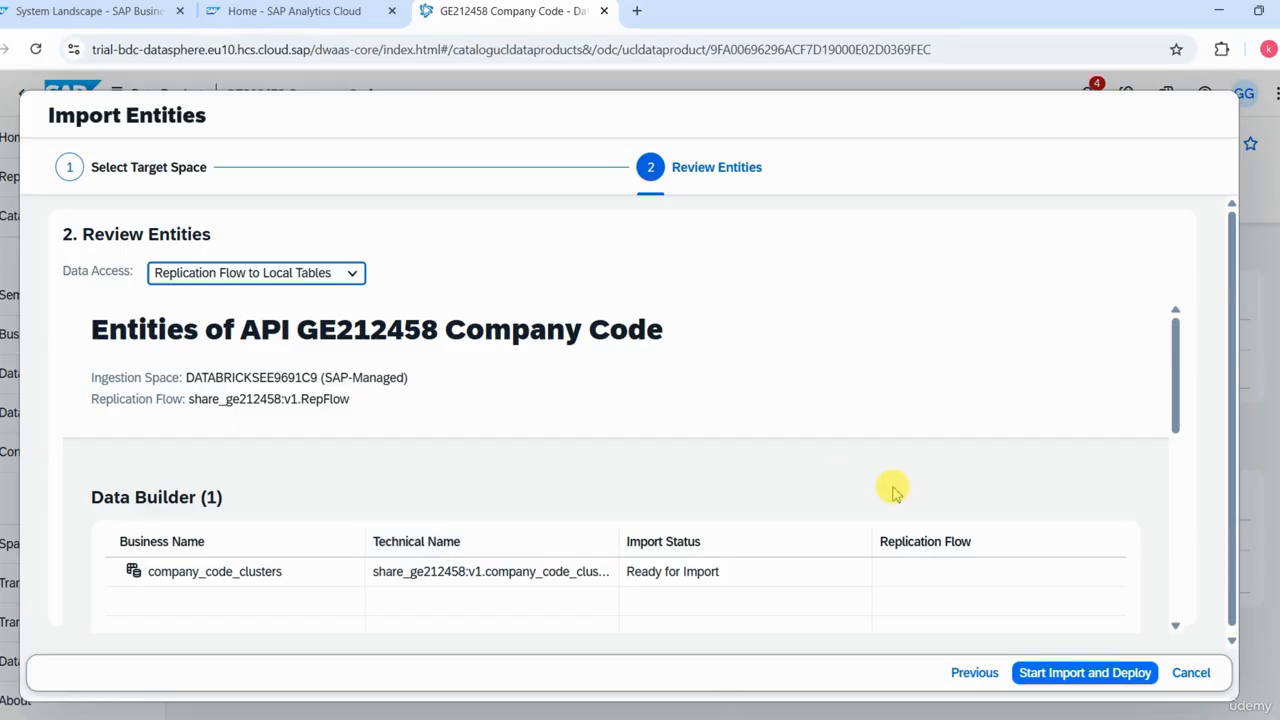
{"action": "left_click", "coordinate": [1057, 678]}
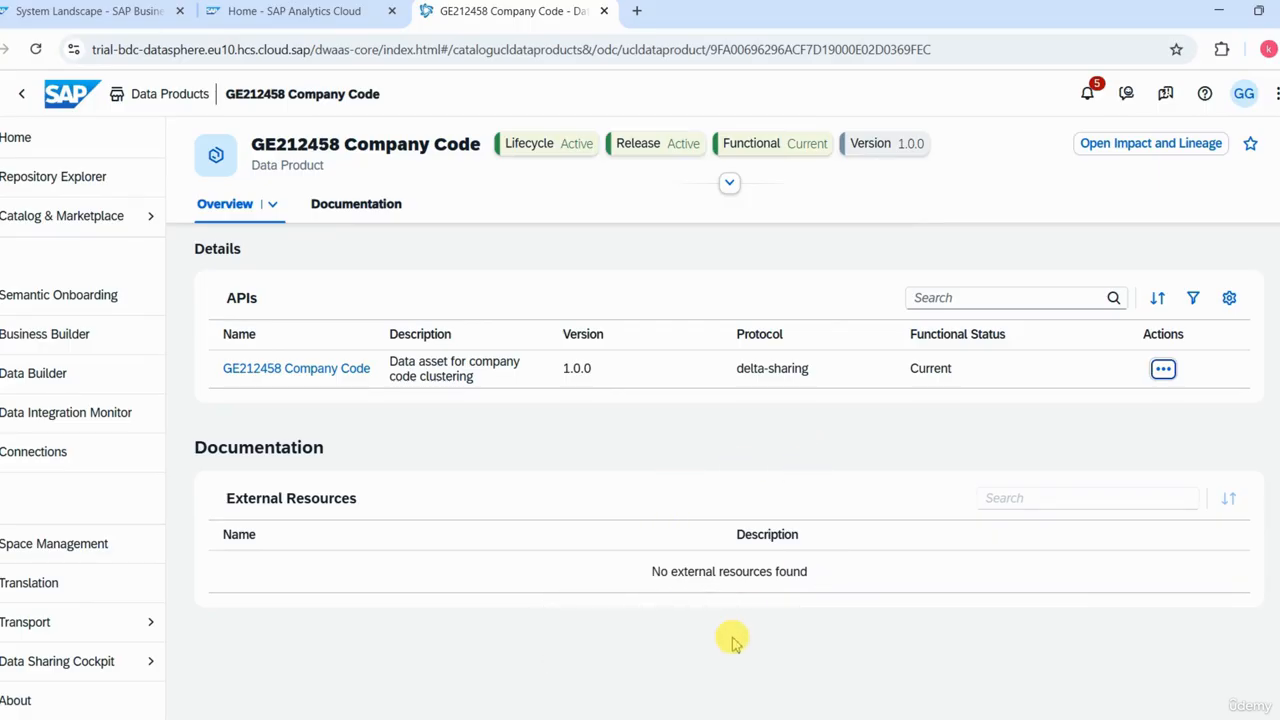
Open the run log of the started remote models import from the notifications and follow its messages, refreshing until the import finishes.
{"action": "left_click", "coordinate": [1079, 103]}
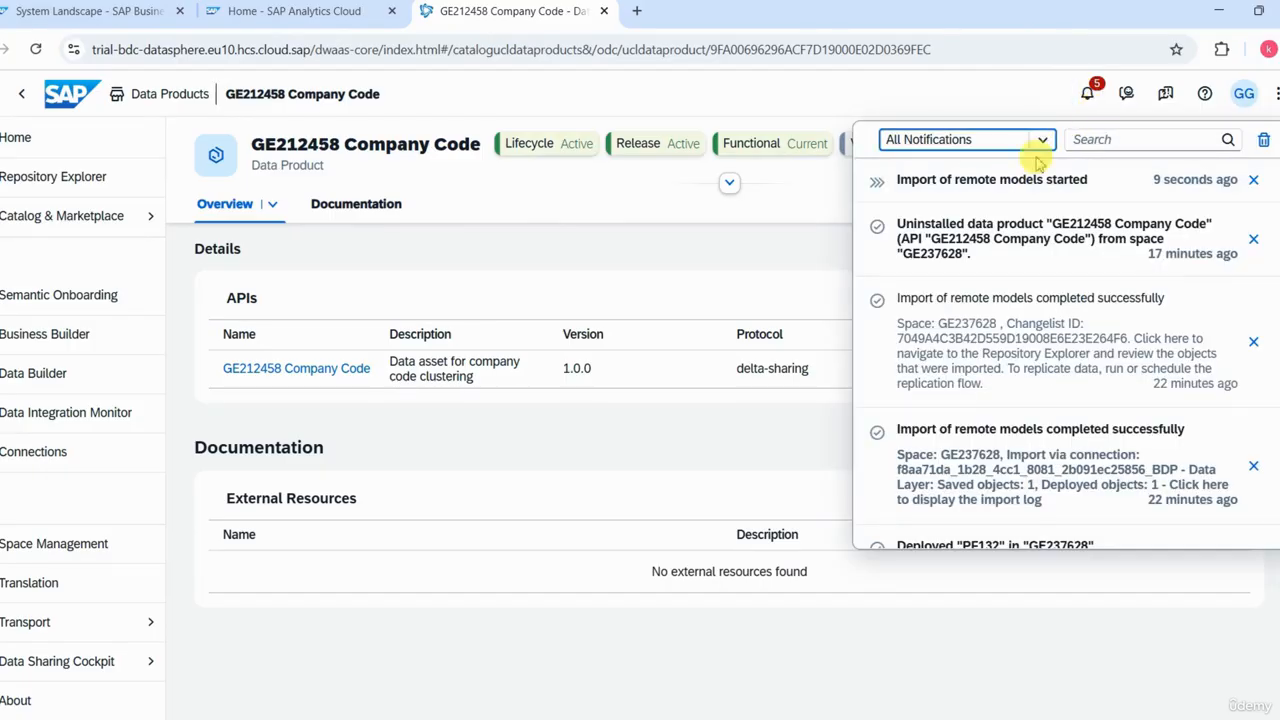
{"action": "left_click", "coordinate": [970, 189]}
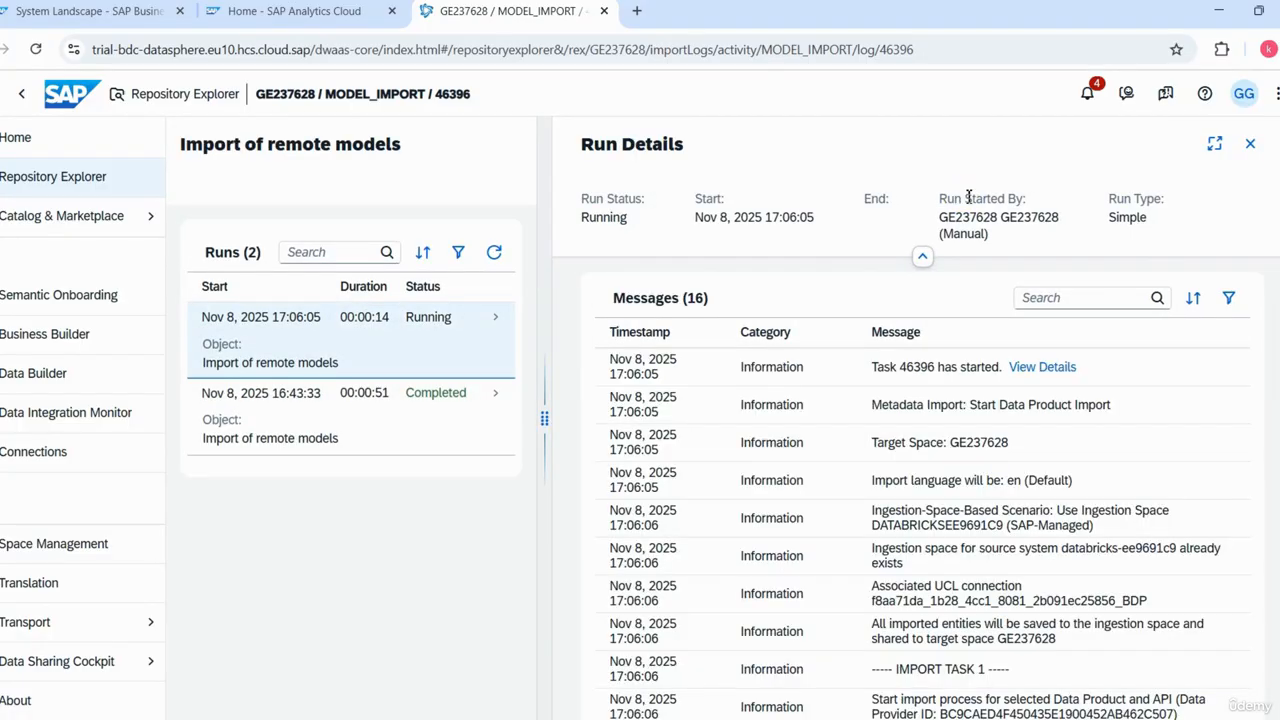
{"action": "left_click", "coordinate": [494, 253]}
{"action": "scroll", "coordinate": [1270, 500], "scroll_direction": "down", "scroll_amount": 5}
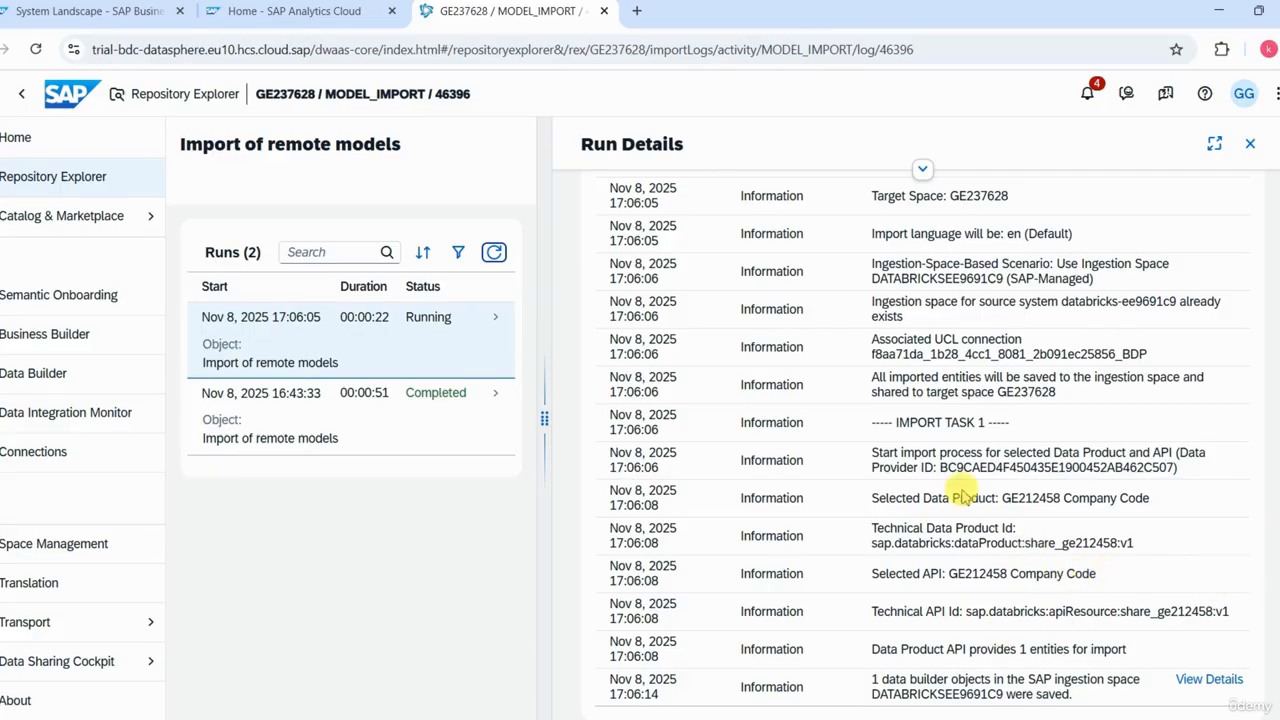
{"action": "left_click", "coordinate": [492, 255]}
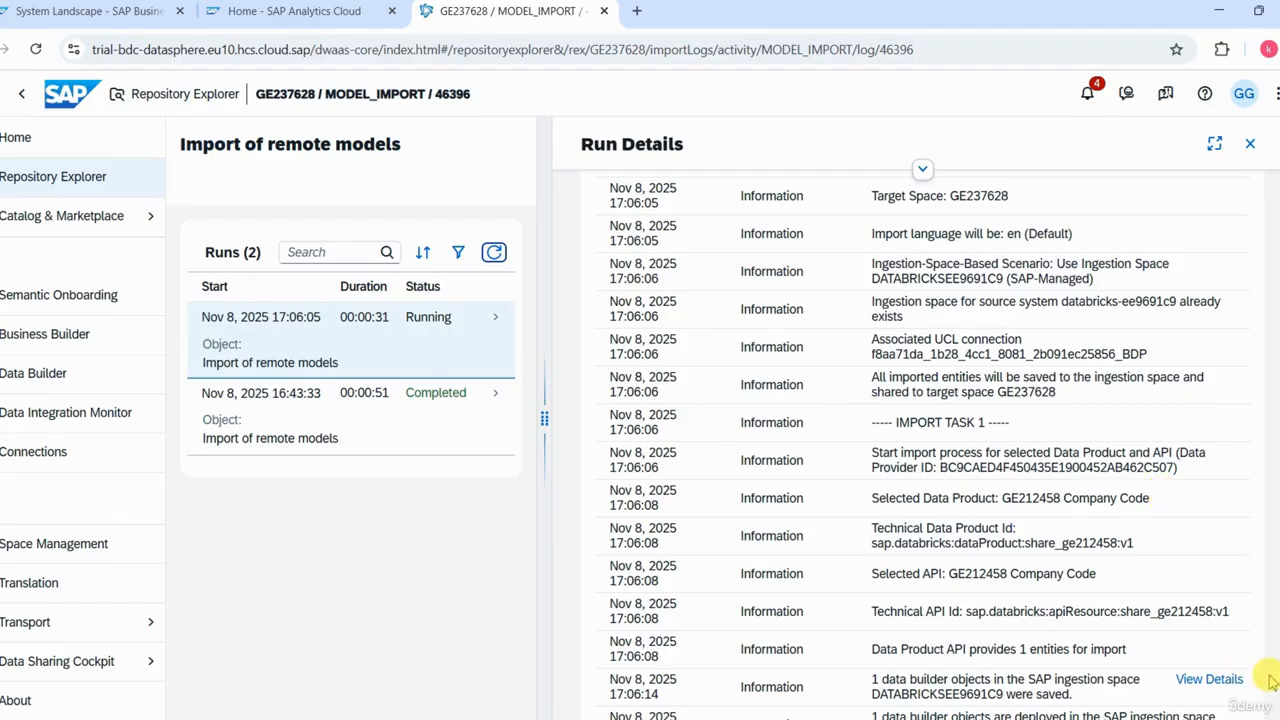
{"action": "scroll", "coordinate": [1277, 690], "scroll_direction": "down", "scroll_amount": 1}
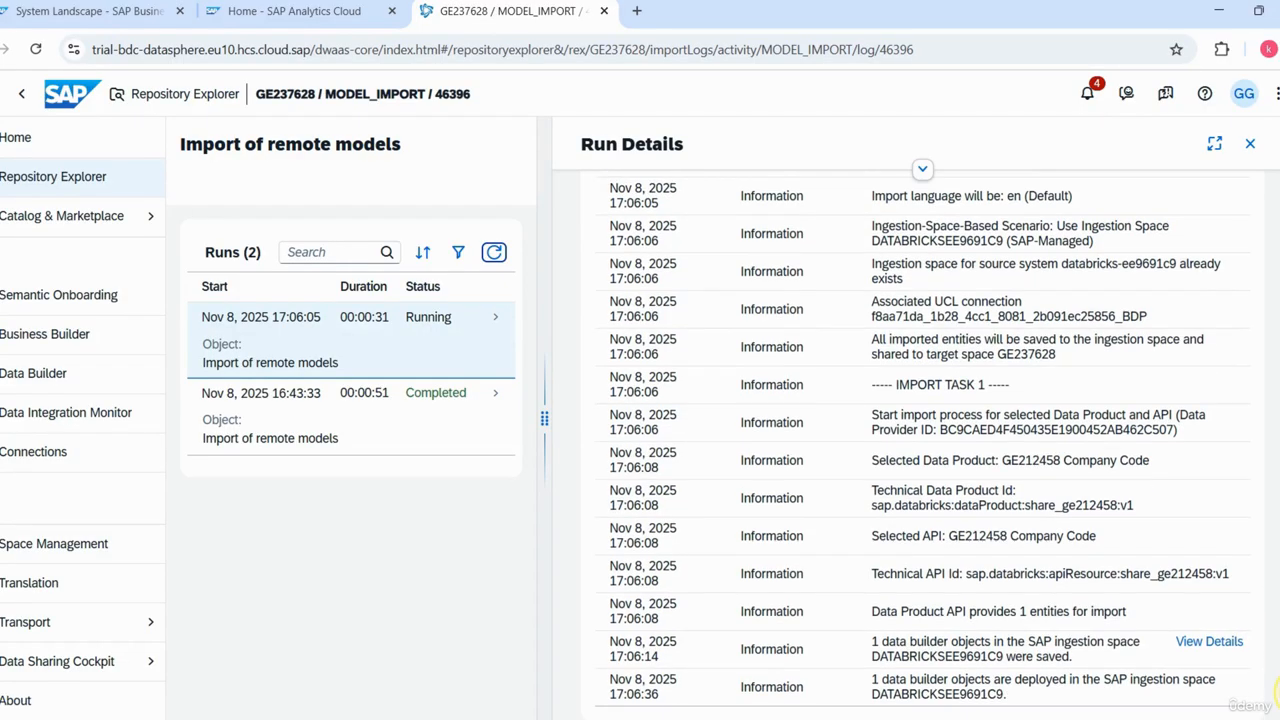
{"action": "left_click", "coordinate": [494, 253]}
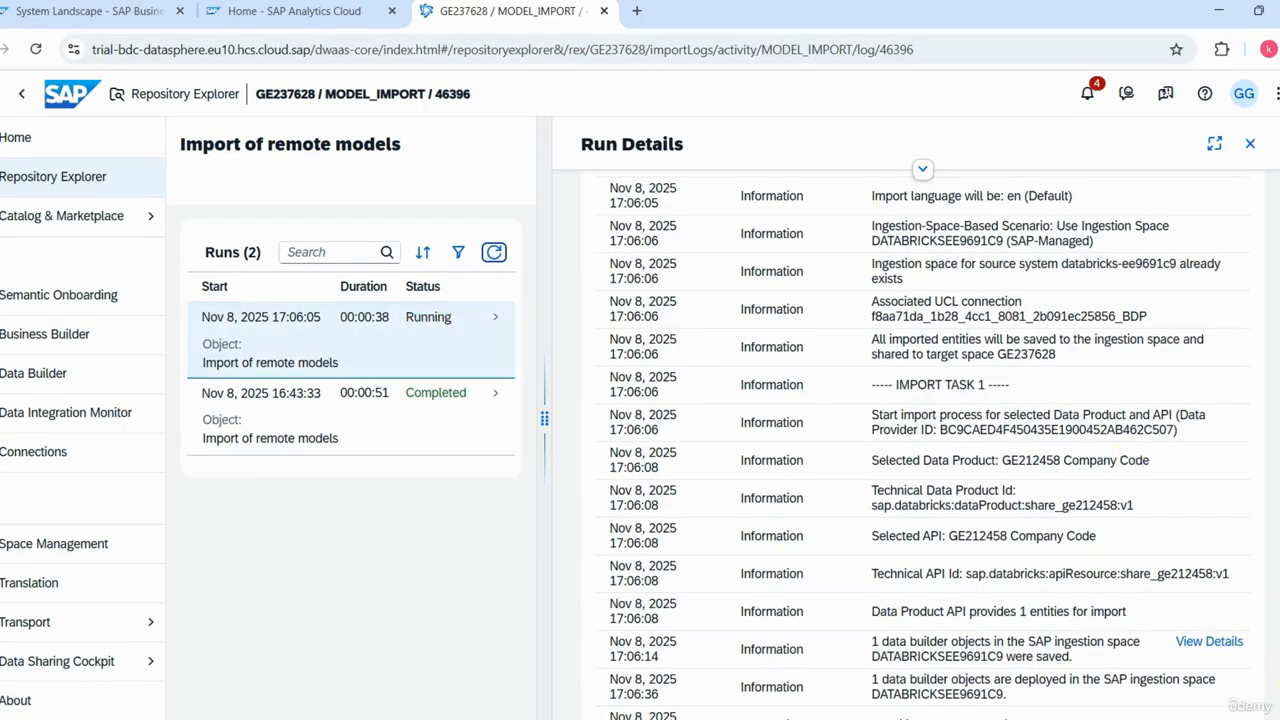
{"action": "left_click_drag", "start_coordinate": [1279, 650], "coordinate": [1279, 687]}
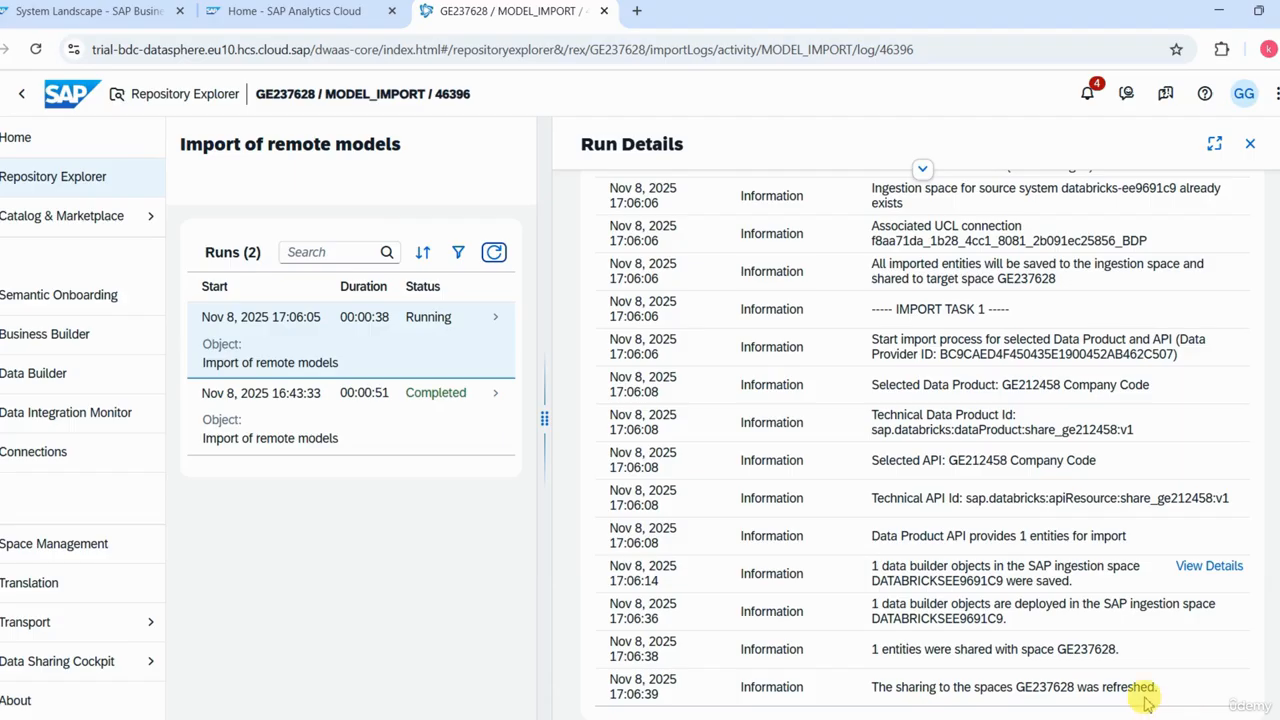
{"action": "left_click", "coordinate": [492, 254]}
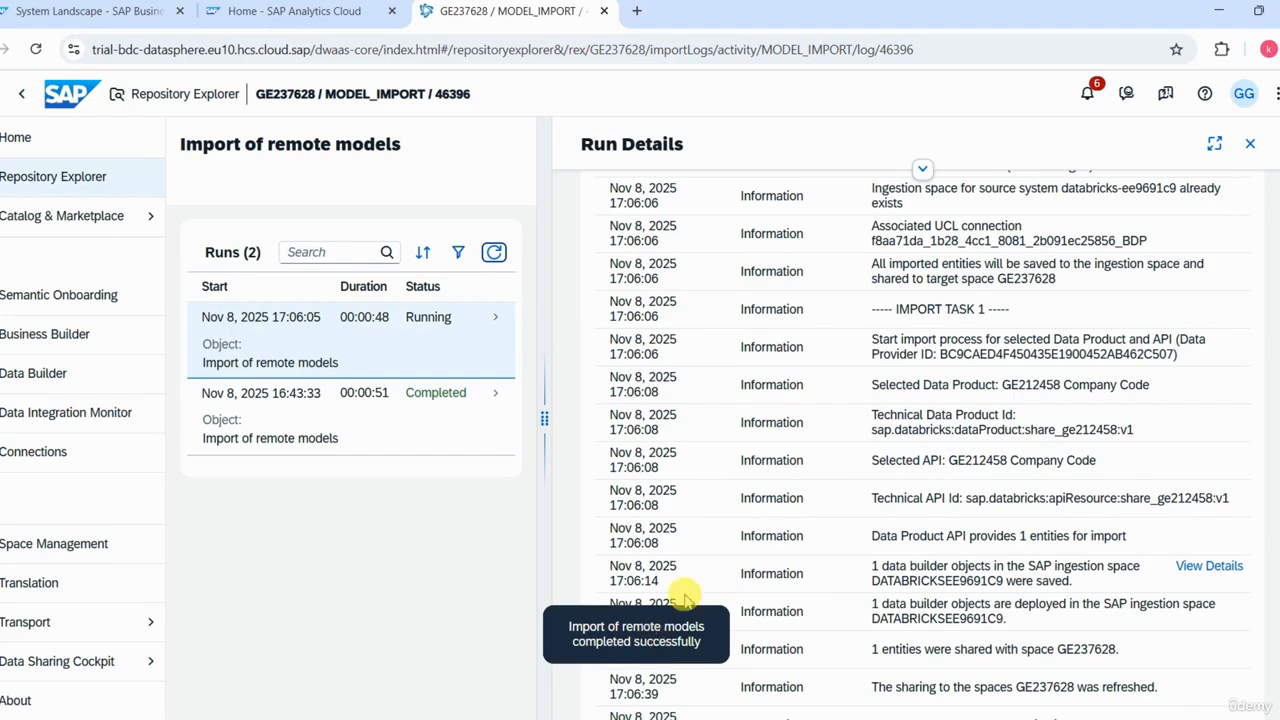
Open the imported objects in Repository Explorer from the latest import completion notification.
{"action": "left_click", "coordinate": [1087, 93]}
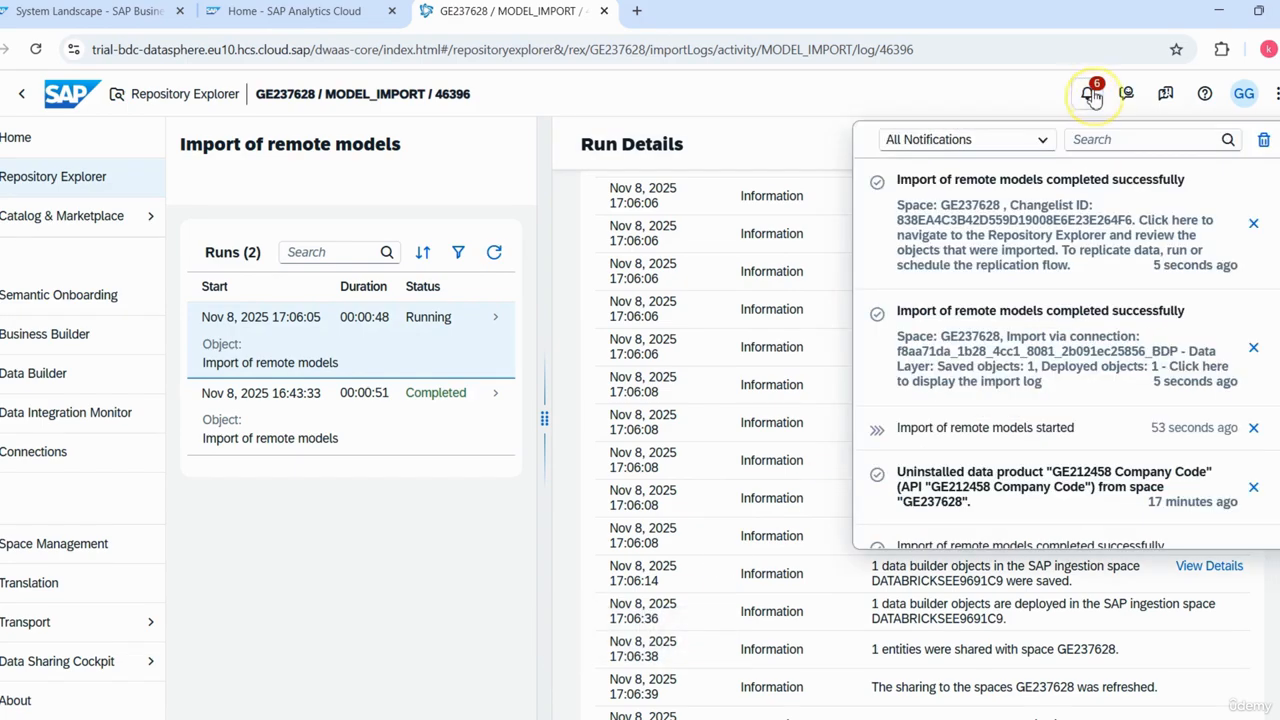
{"action": "left_click", "coordinate": [980, 195]}
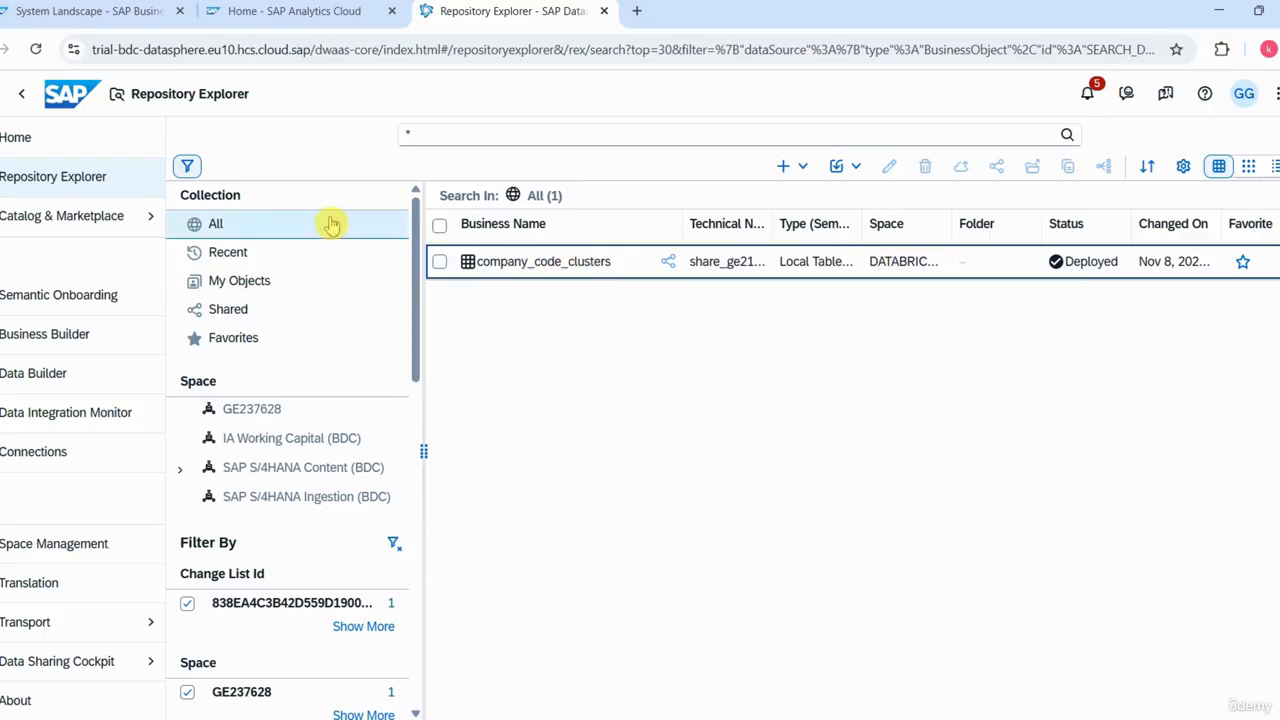
Create a new graphical view in the Data Builder for the GE237628 space.
{"action": "left_click", "coordinate": [73, 385]}
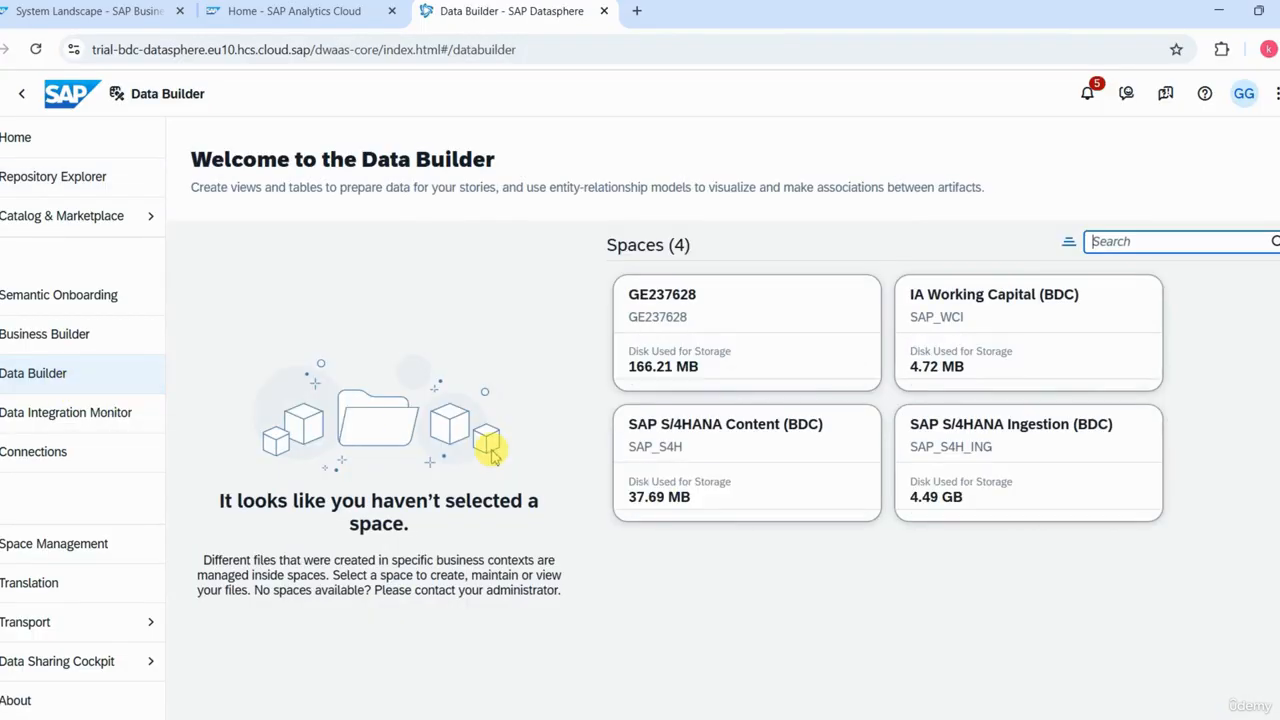
{"action": "left_click", "coordinate": [720, 330]}
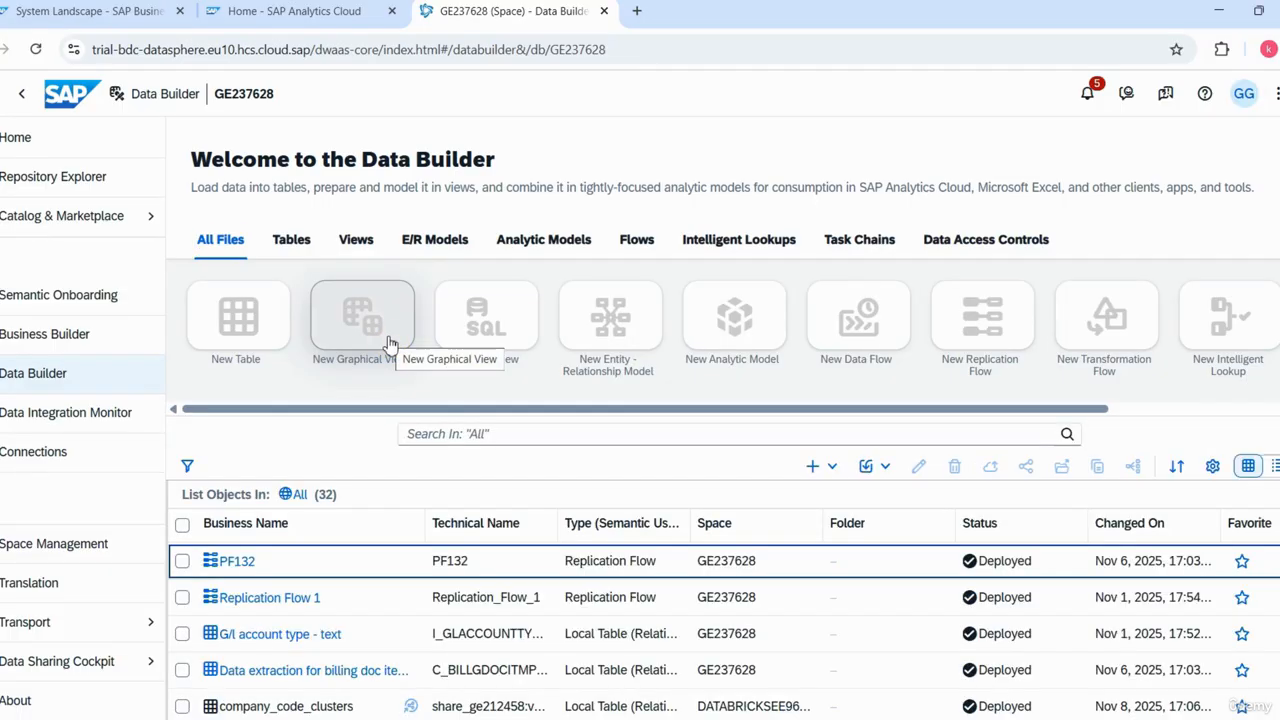
{"action": "left_click", "coordinate": [389, 343]}
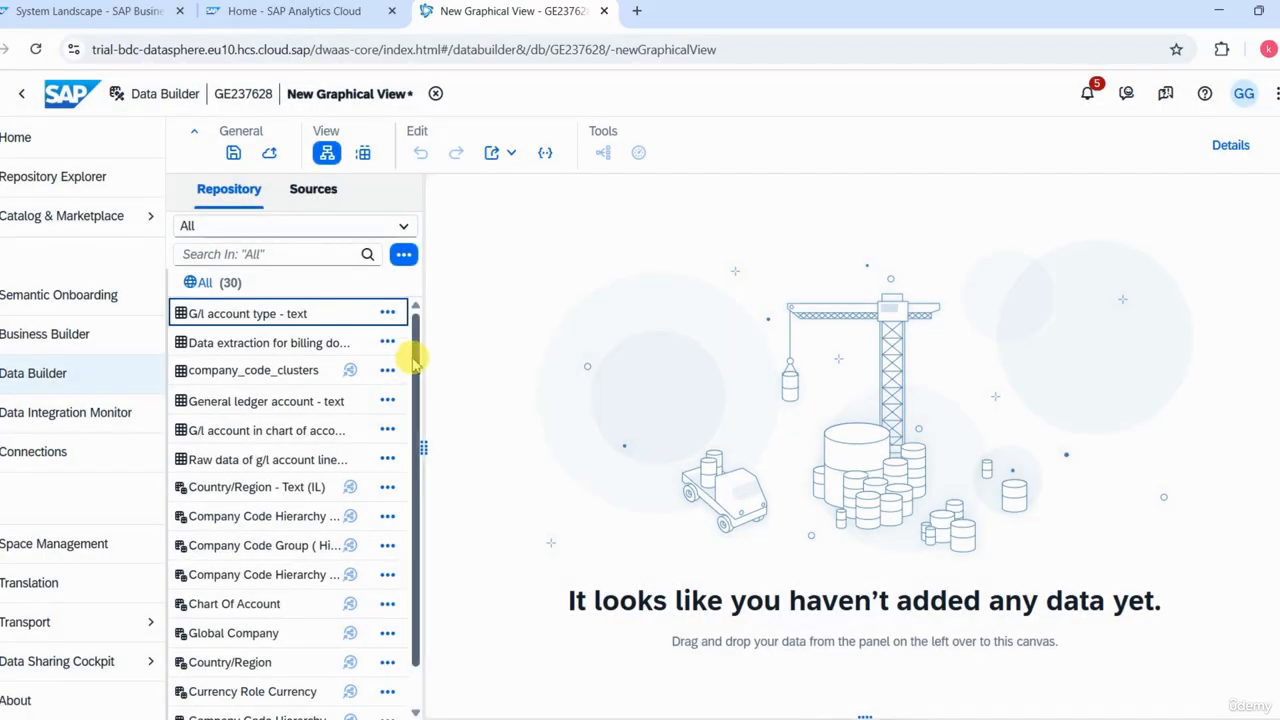
Find the shared Company Code view in the full repository list, add it to the canvas as a source and hide the details.
{"action": "left_click_drag", "start_coordinate": [415, 365], "coordinate": [414, 409]}
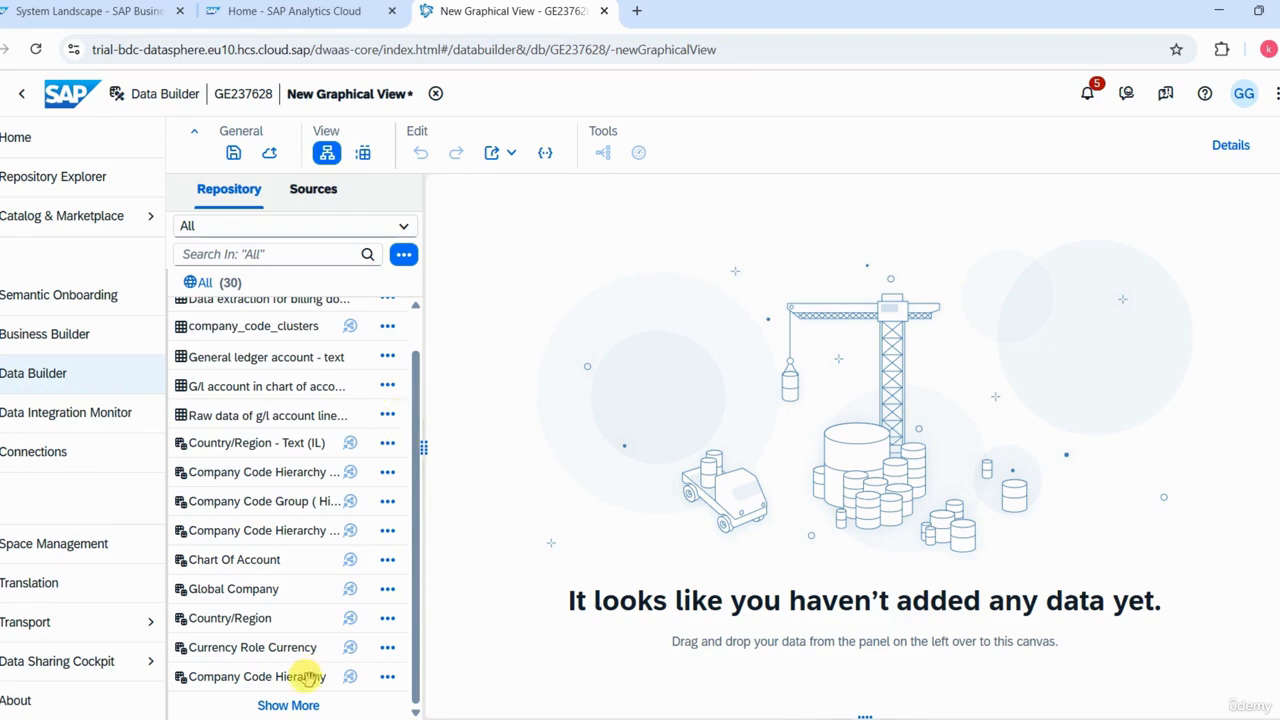
{"action": "left_click", "coordinate": [290, 705]}
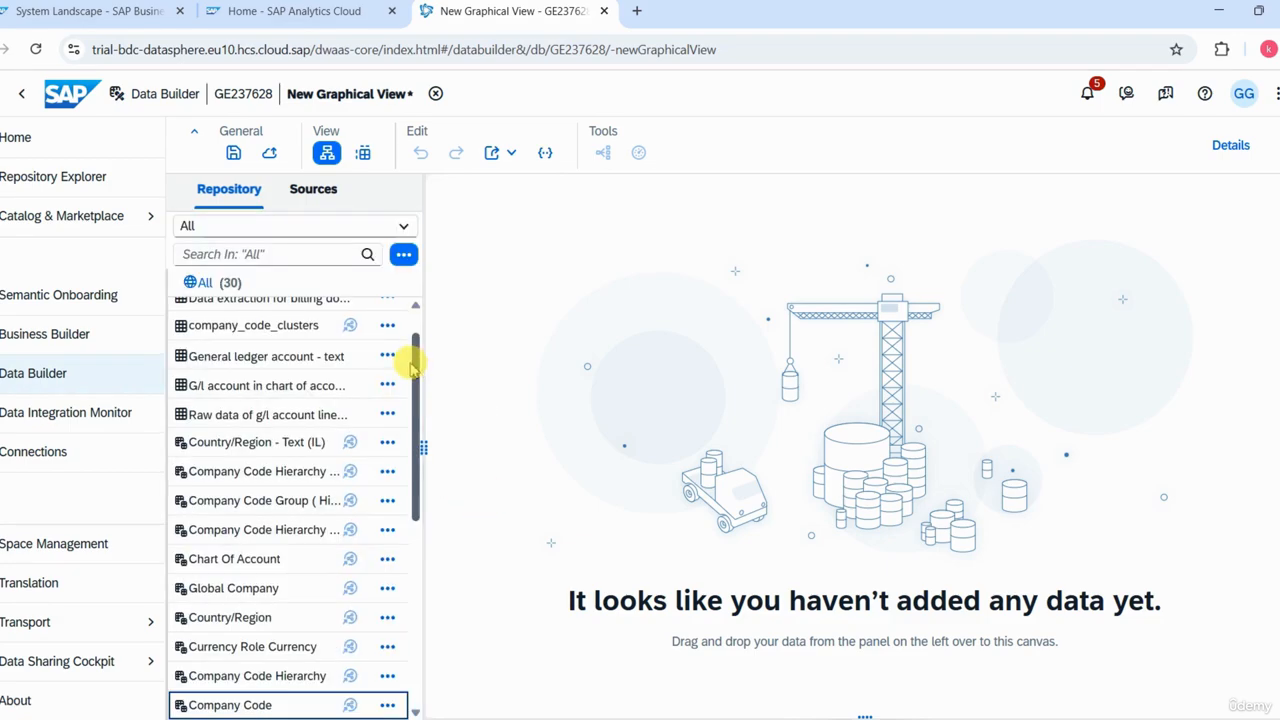
{"action": "left_click_drag", "start_coordinate": [414, 370], "coordinate": [391, 294]}
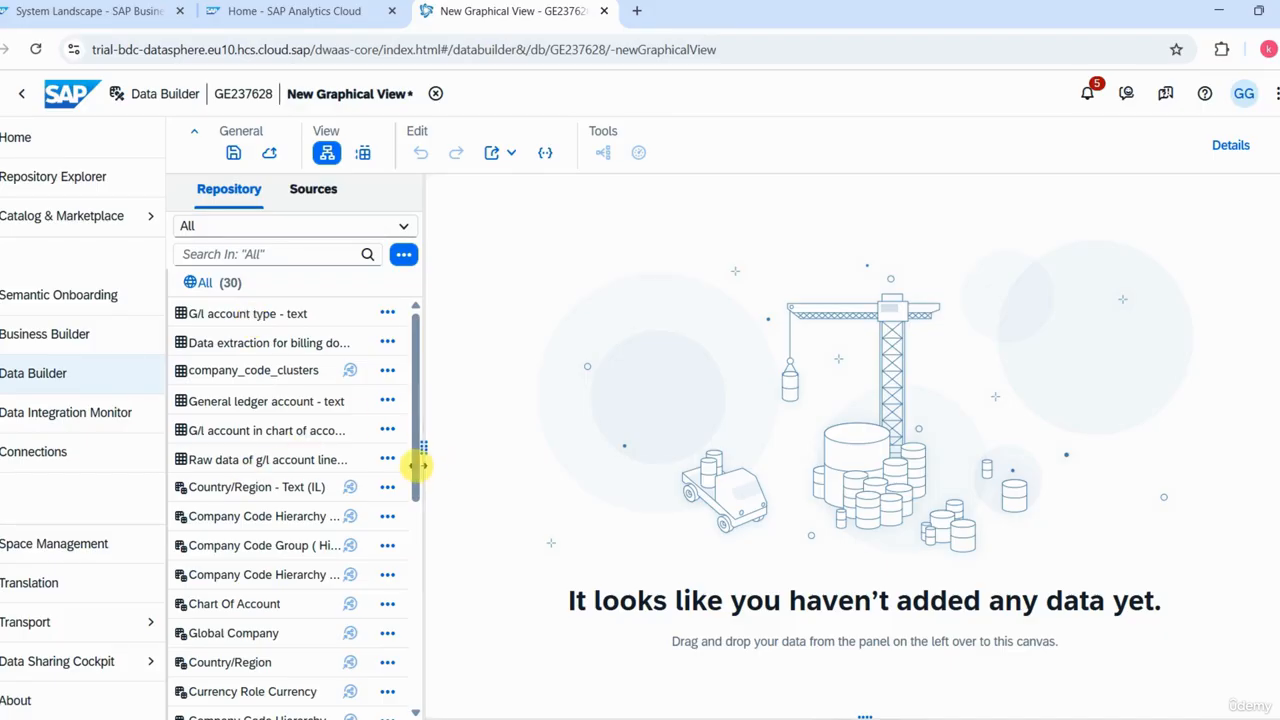
{"action": "left_click", "coordinate": [417, 526]}
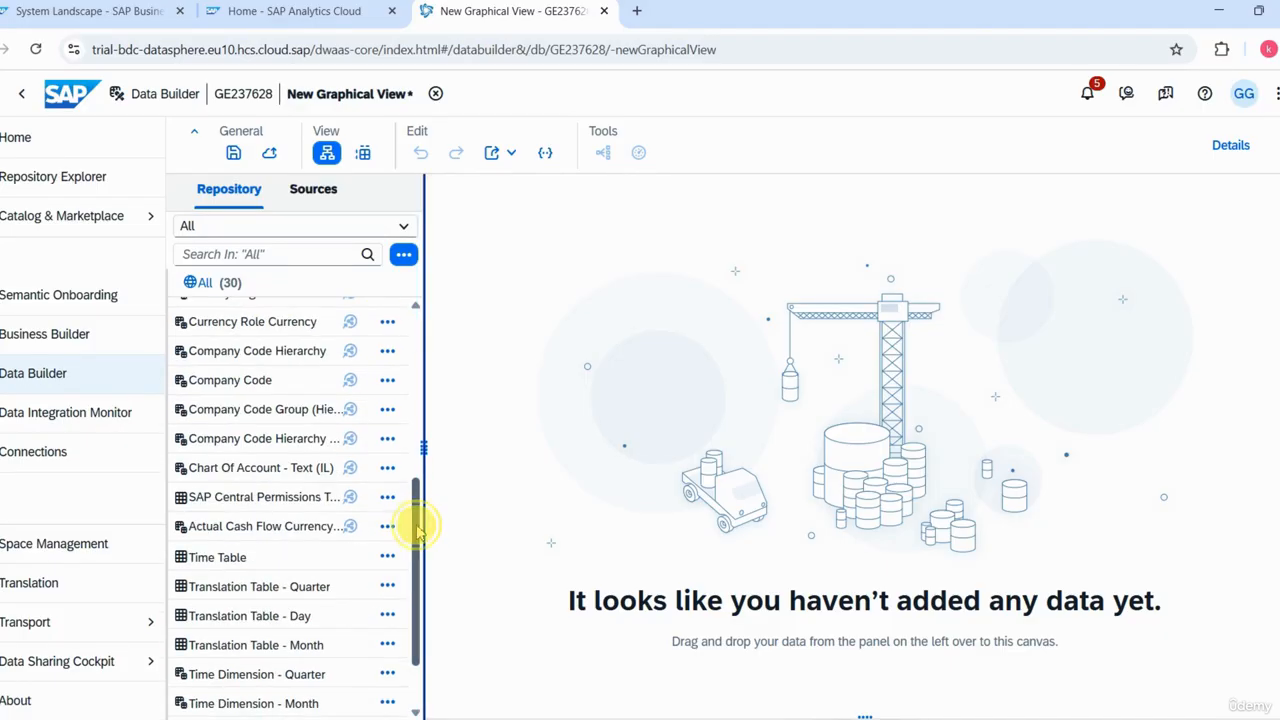
{"action": "left_click_drag", "start_coordinate": [417, 526], "coordinate": [420, 508]}
{"action": "left_click", "coordinate": [246, 421]}
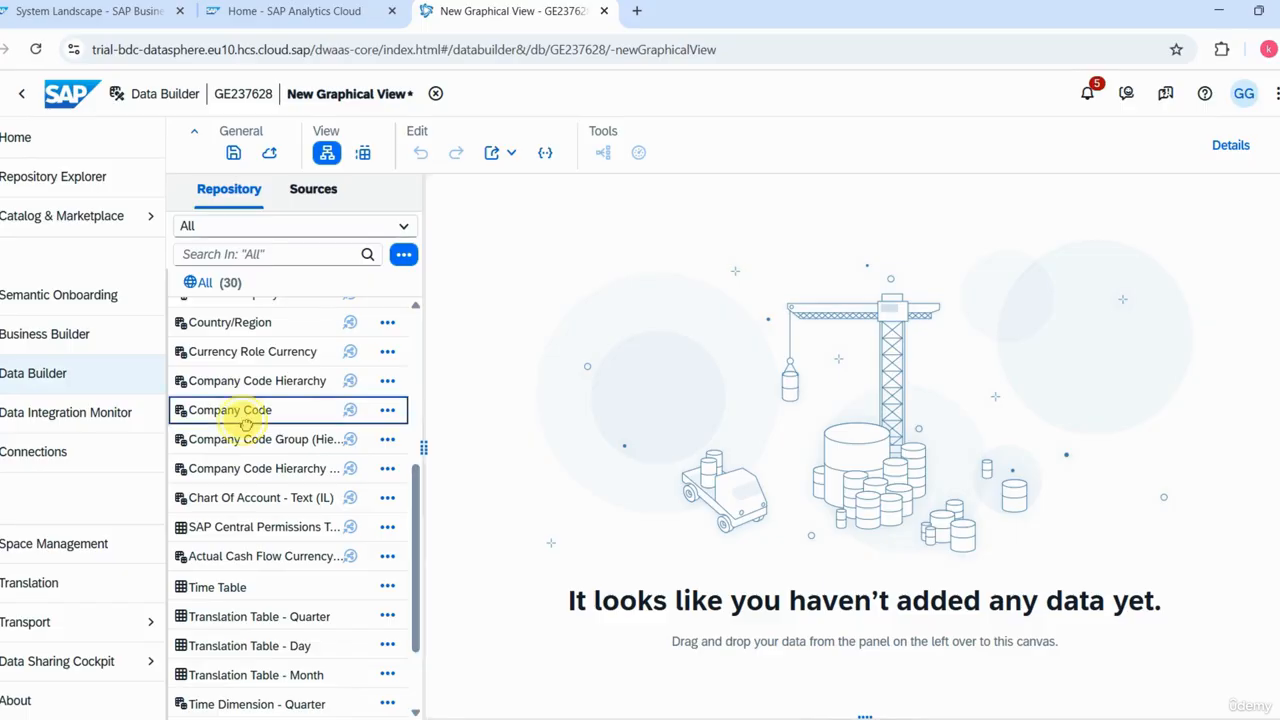
{"action": "left_click_drag", "start_coordinate": [246, 424], "coordinate": [611, 425]}
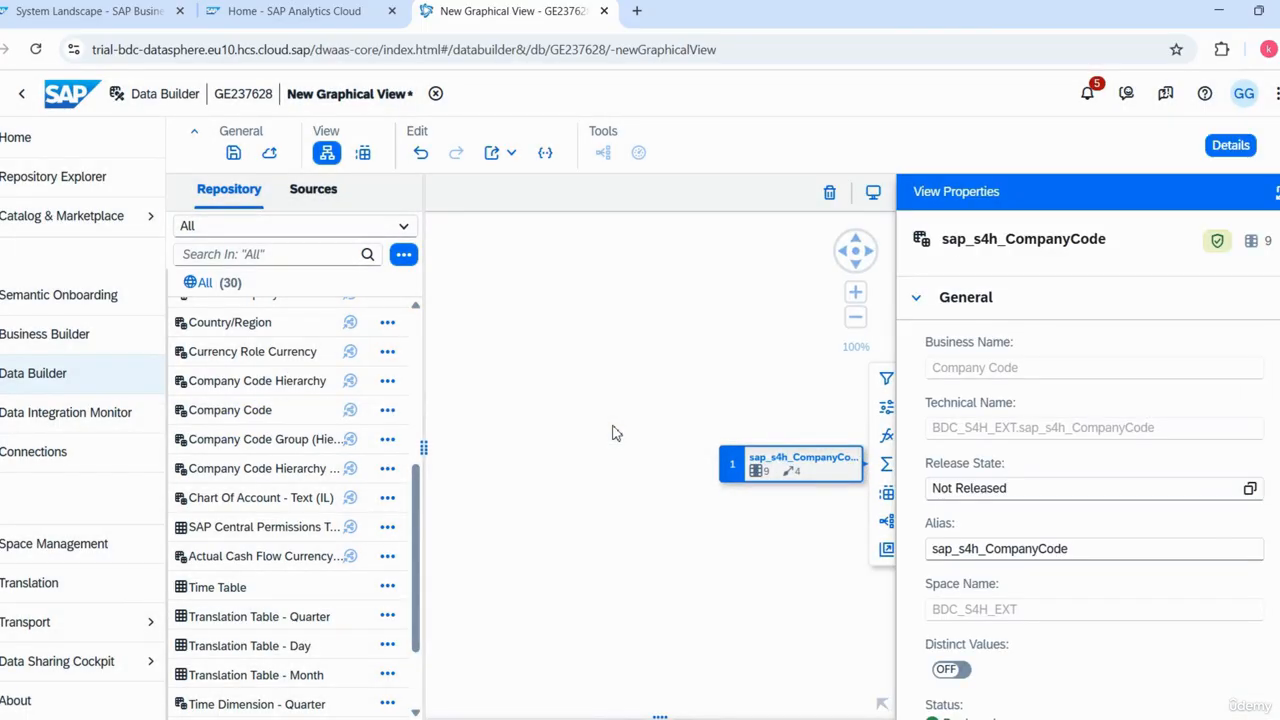
{"action": "left_click", "coordinate": [1229, 146]}
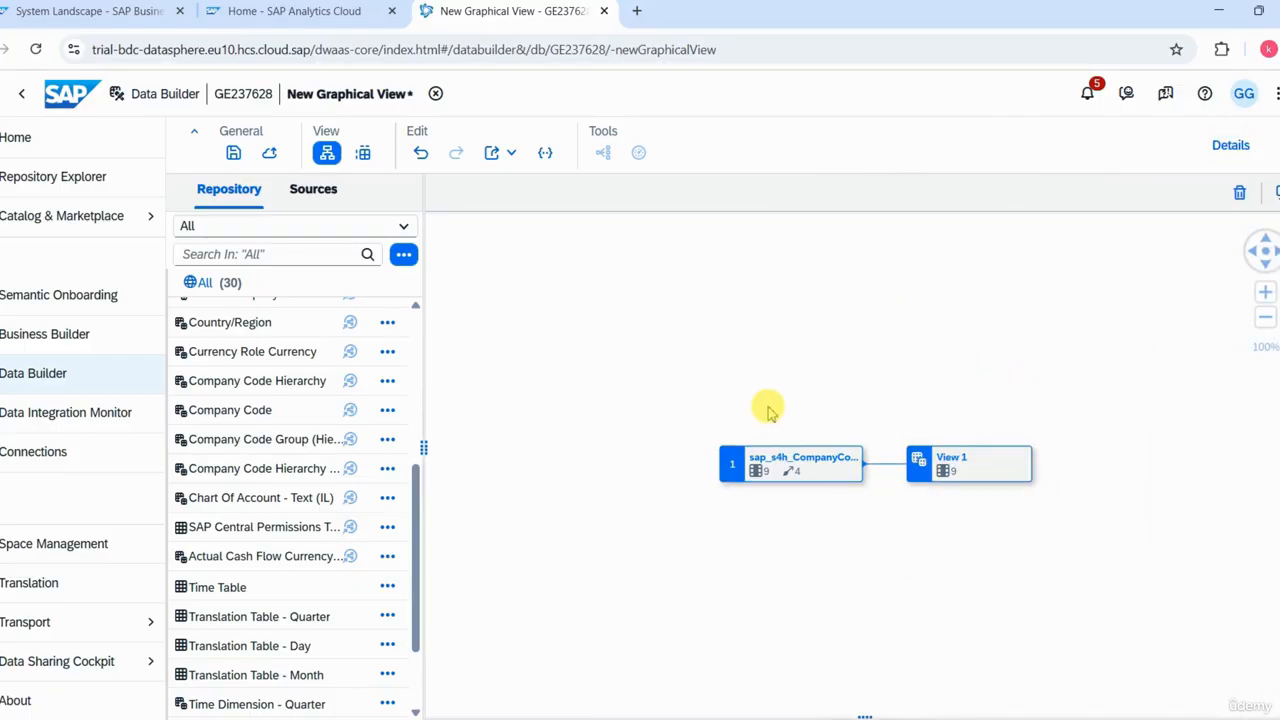
Select the sap_s4h_CompanyCode source node and show its view properties.
{"action": "left_click", "coordinate": [784, 477]}
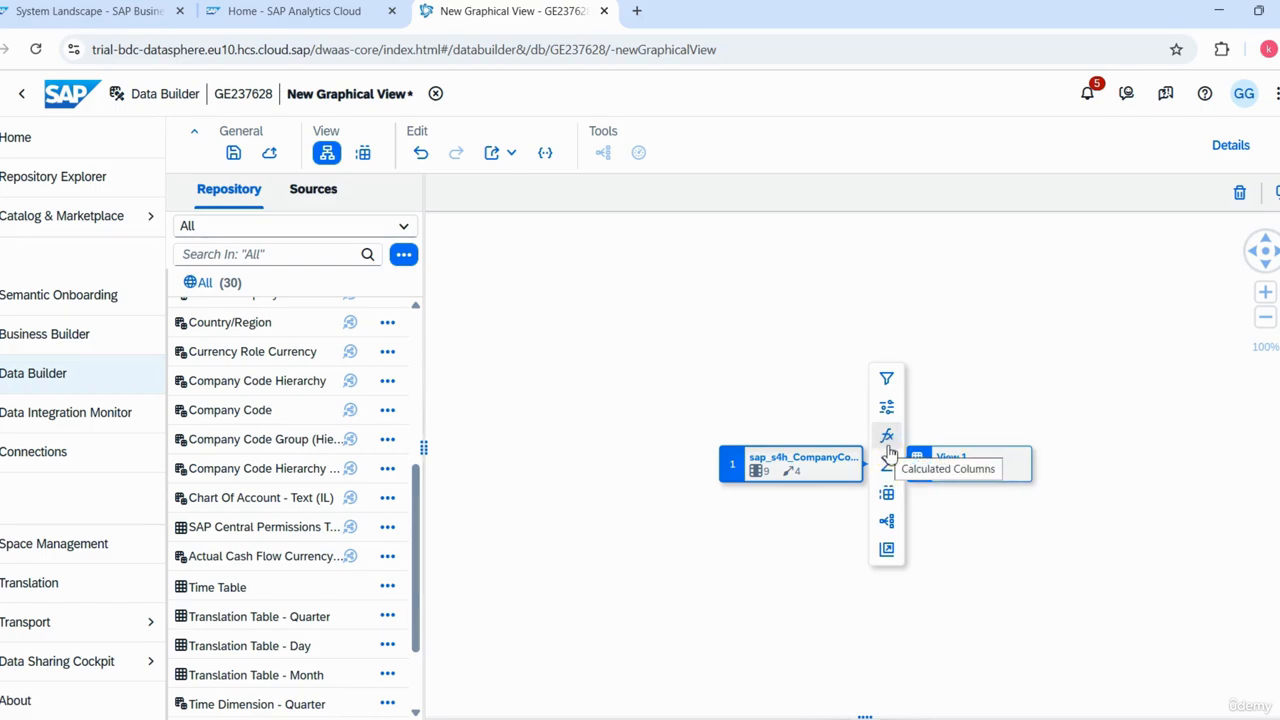
{"action": "left_click", "coordinate": [806, 479]}
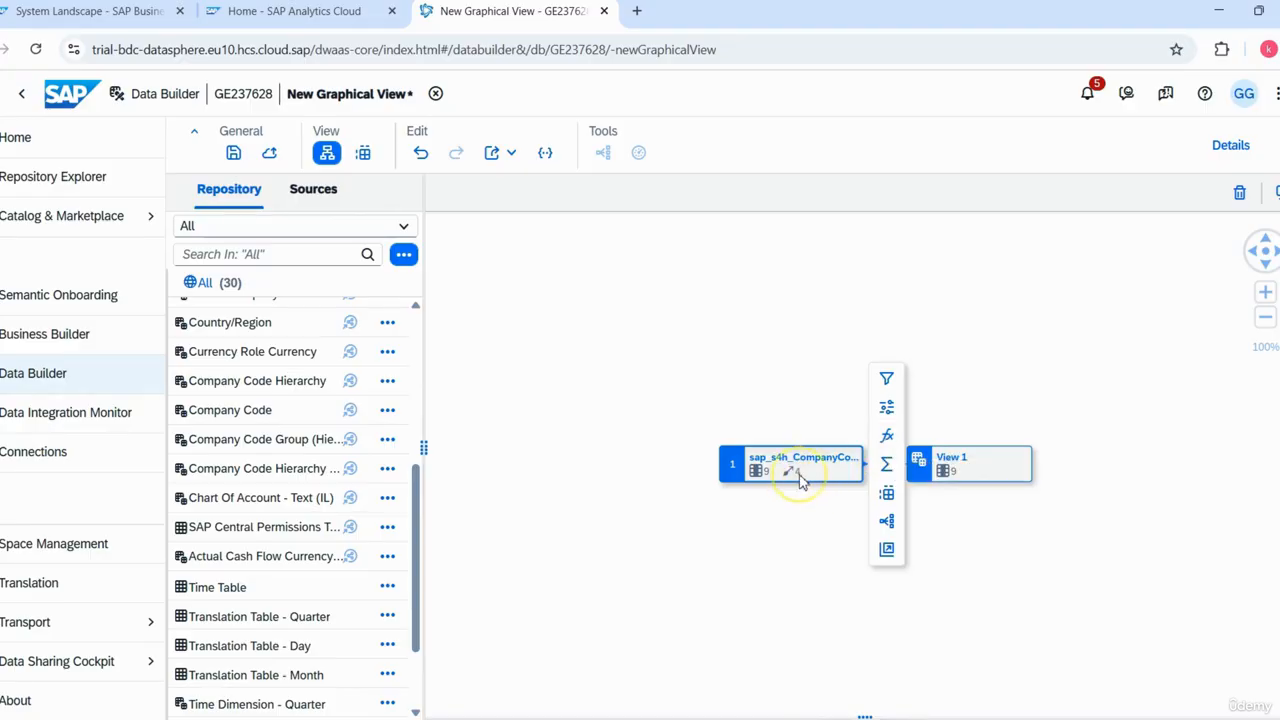
{"action": "left_click", "coordinate": [760, 480]}
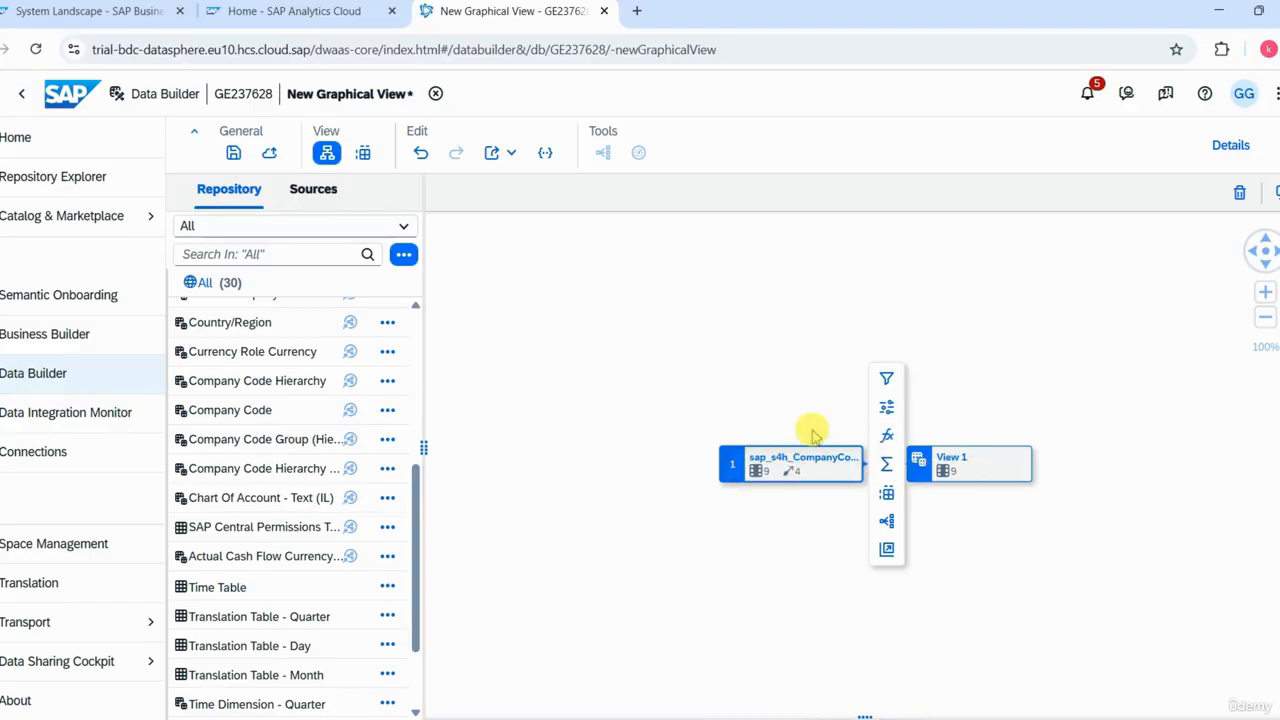
{"action": "left_click", "coordinate": [806, 346]}
{"action": "left_click", "coordinate": [808, 476]}
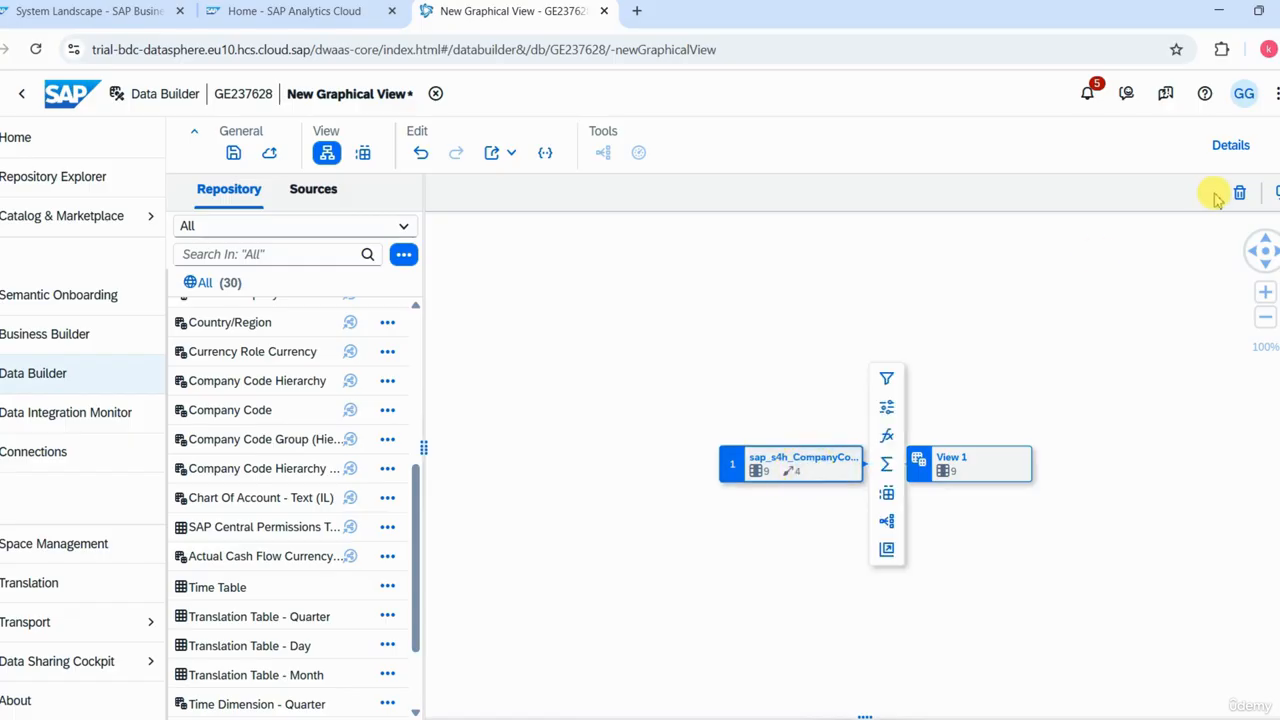
{"action": "left_click", "coordinate": [1228, 146]}
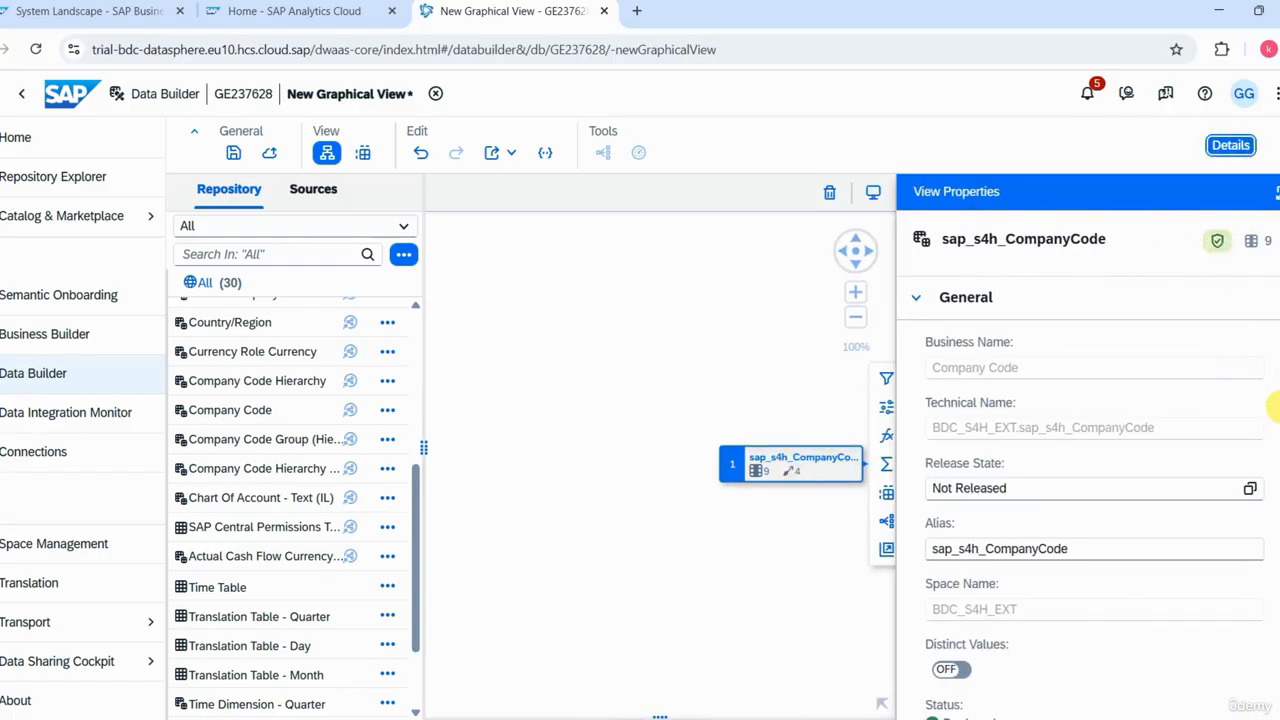
Add a Calculated Columns node after the sap_s4h_CompanyCode source and show its properties.
{"action": "scroll", "coordinate": [1275, 440], "scroll_direction": "down", "scroll_amount": 5}
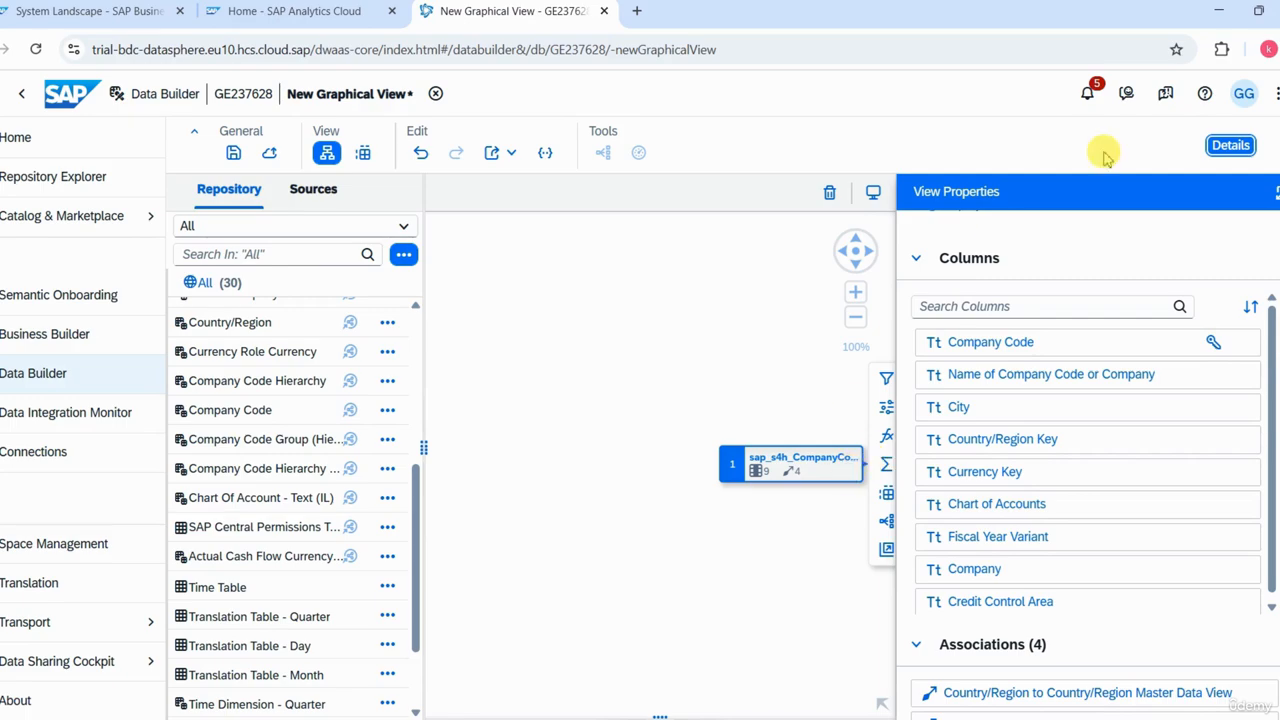
{"action": "left_click", "coordinate": [1229, 147]}
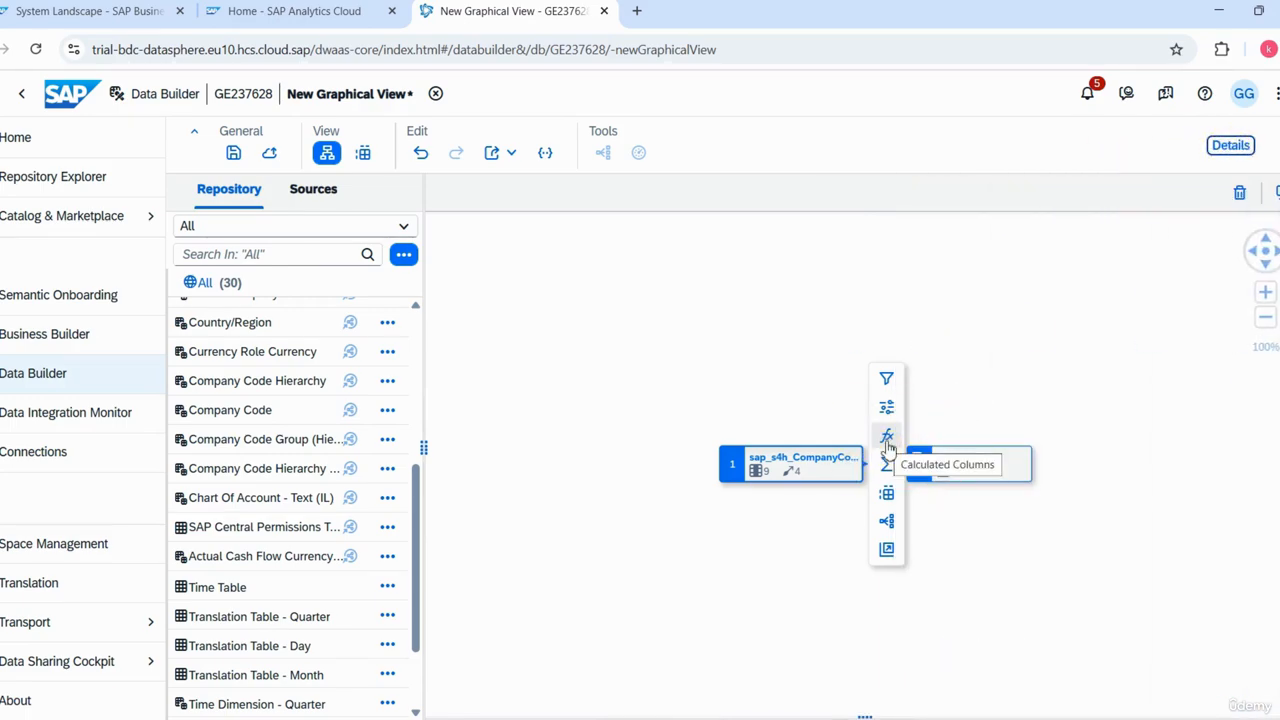
{"action": "left_click", "coordinate": [888, 440]}
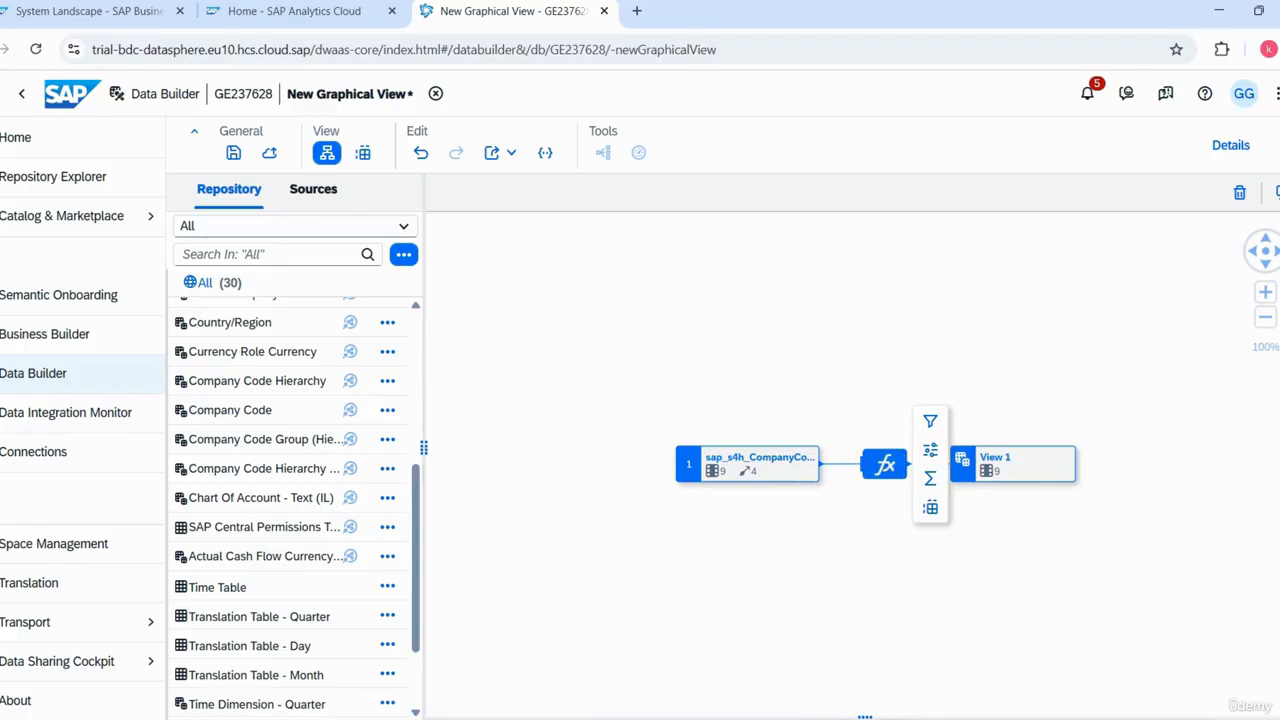
{"action": "left_click", "coordinate": [1233, 152]}
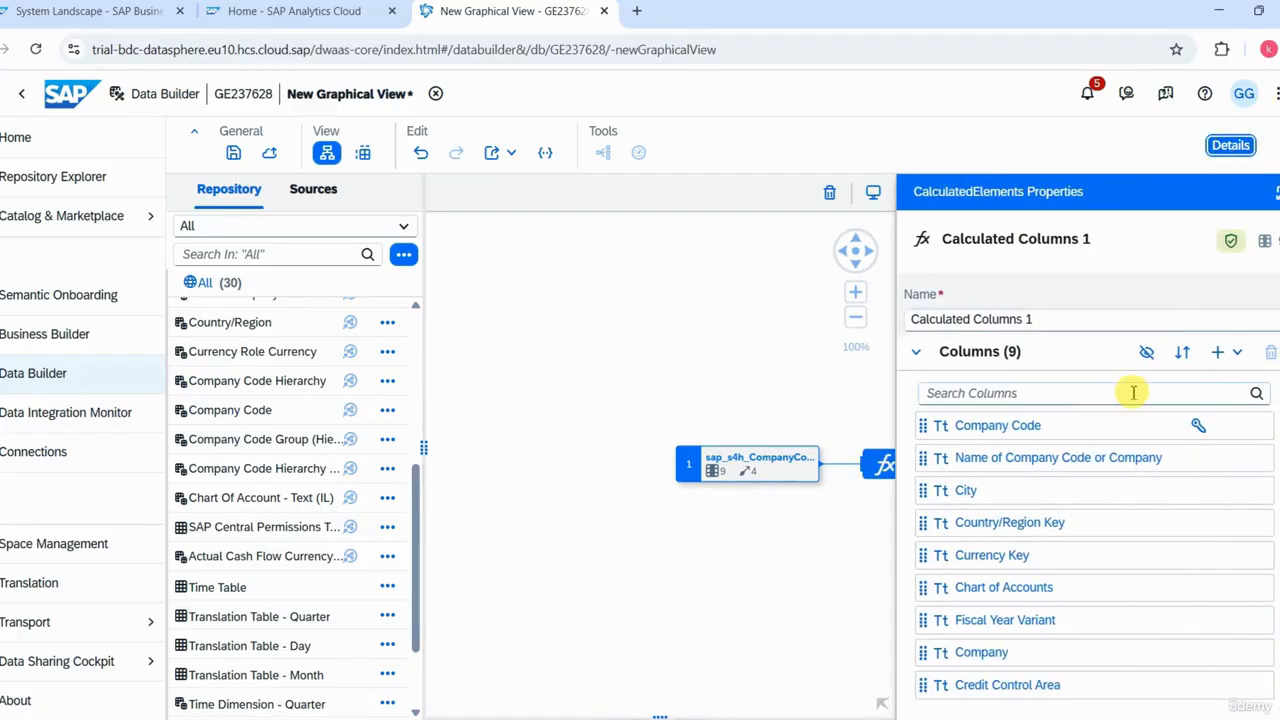
Hide the inherited columns, add a new calculated column and enlarge its element properties.
{"action": "left_click", "coordinate": [1148, 355]}
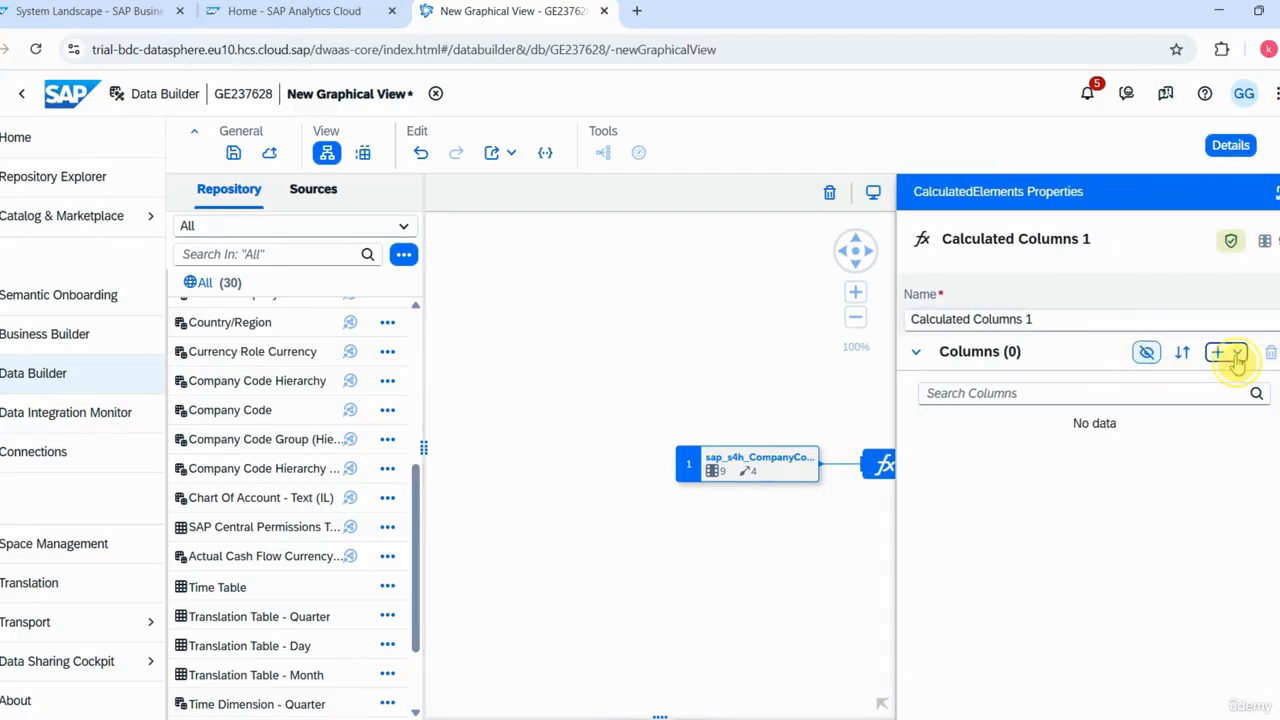
{"action": "left_click", "coordinate": [1220, 352]}
{"action": "left_click", "coordinate": [1190, 385]}
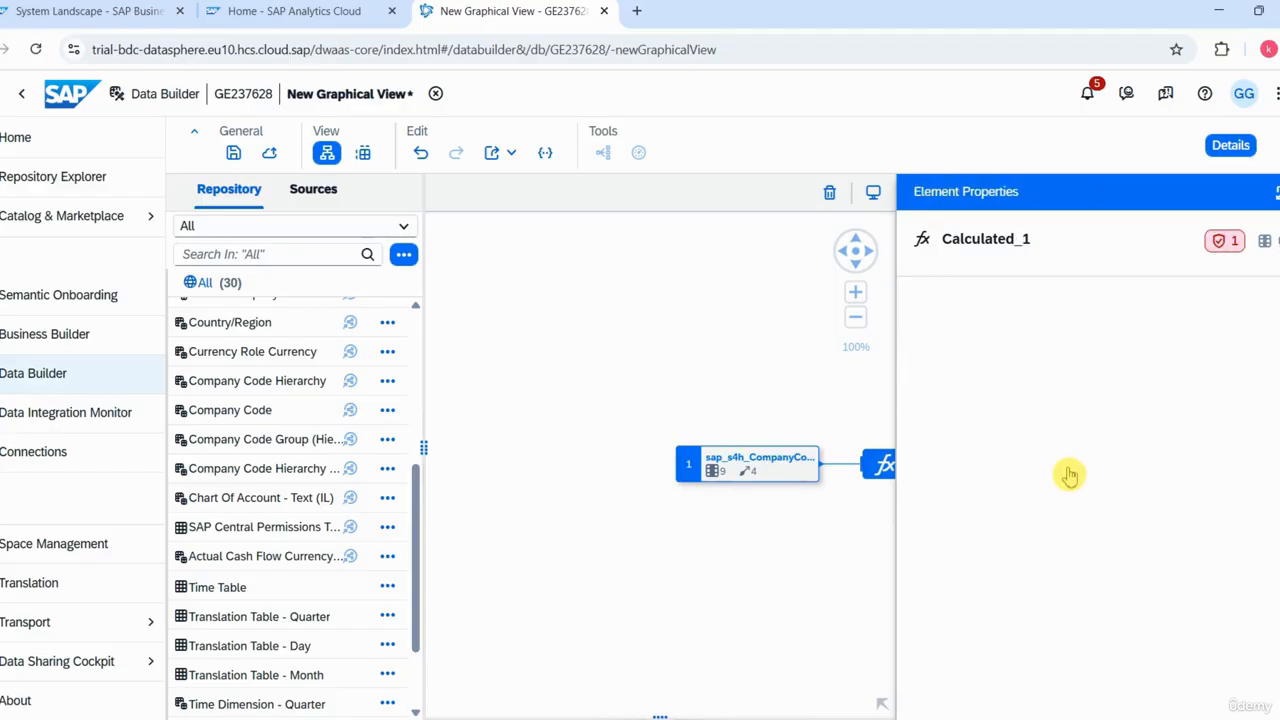
{"action": "left_click", "coordinate": [1270, 192]}
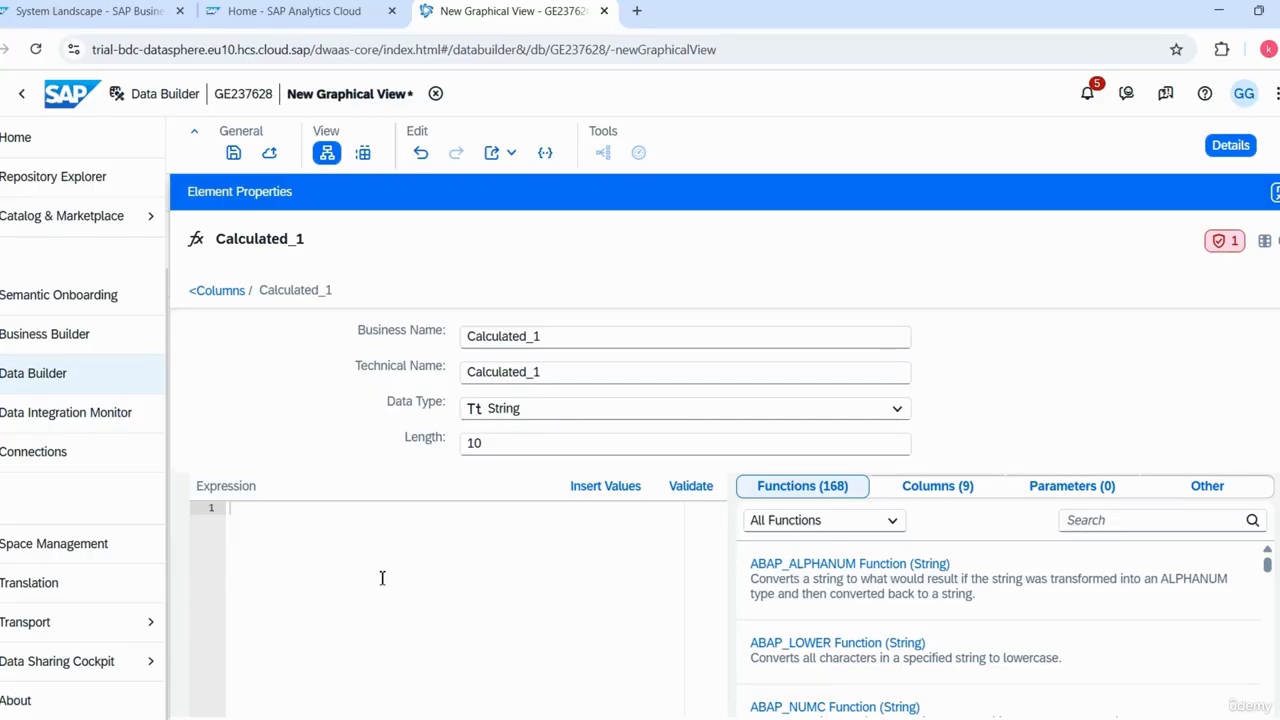
Start the calculated column's expression with CASE and the condition WHEN CompanyCode = '0100'.
{"action": "left_click", "coordinate": [340, 543]}
{"action": "type", "text": "CAS"}
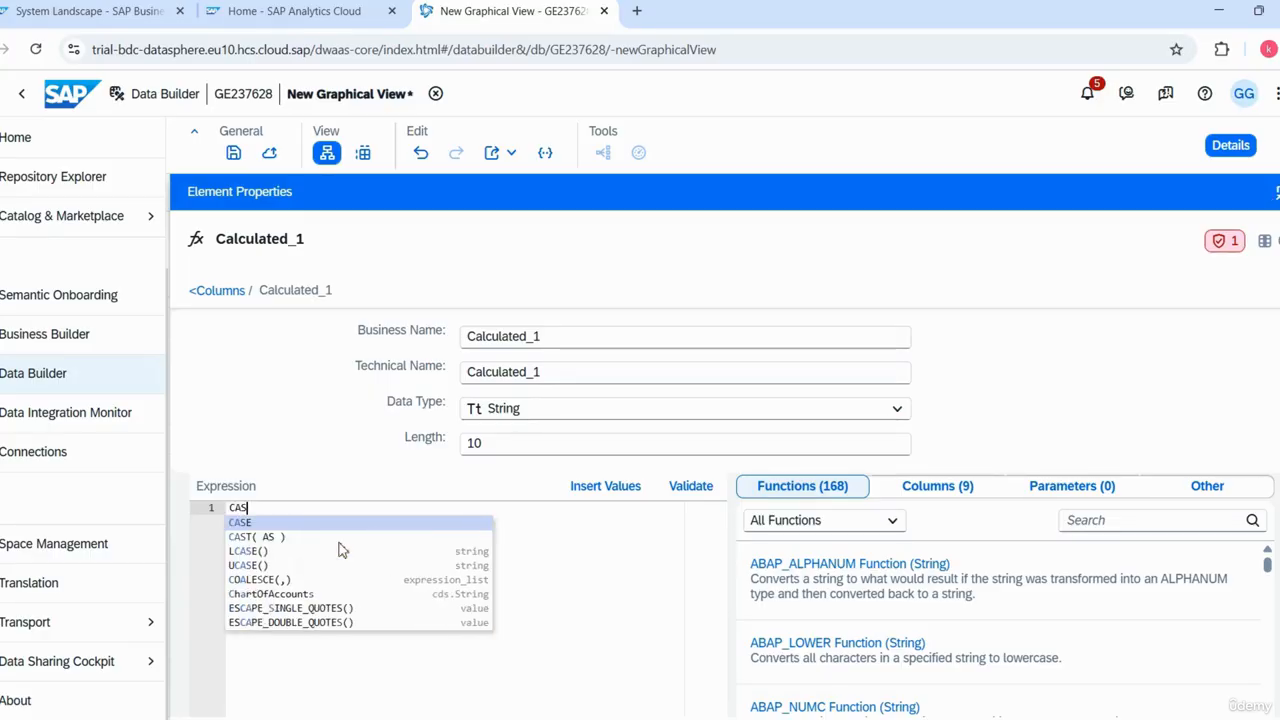
{"action": "type", "text": "W "}
{"action": "type", "text": "E"}
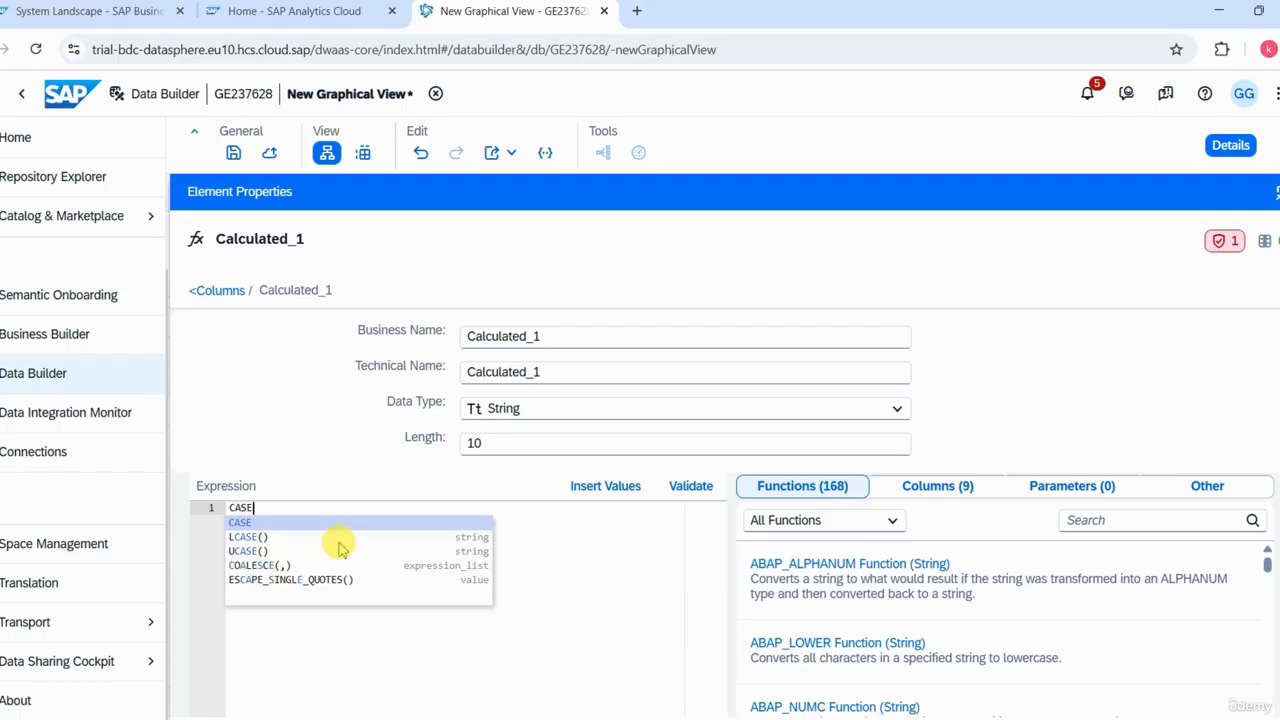
{"action": "key", "text": "Return"}
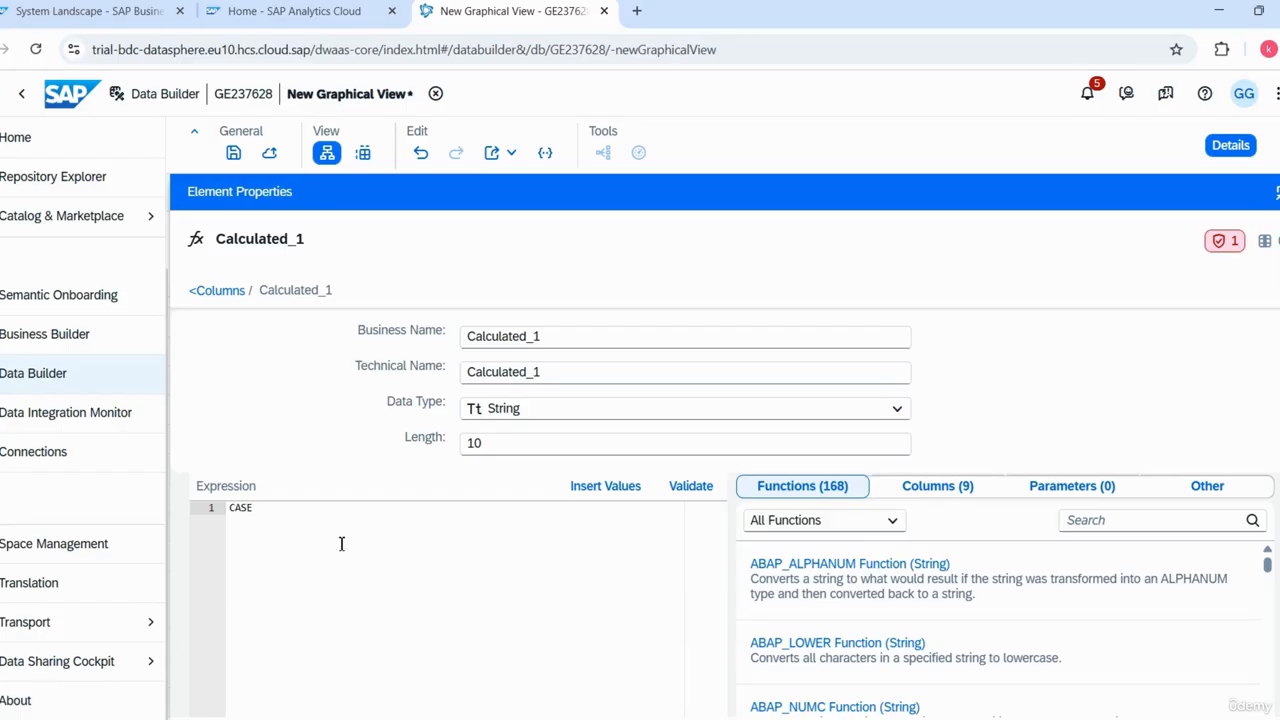
{"action": "key", "text": "Return"}
{"action": "type", "text": "WHEN COMP"}
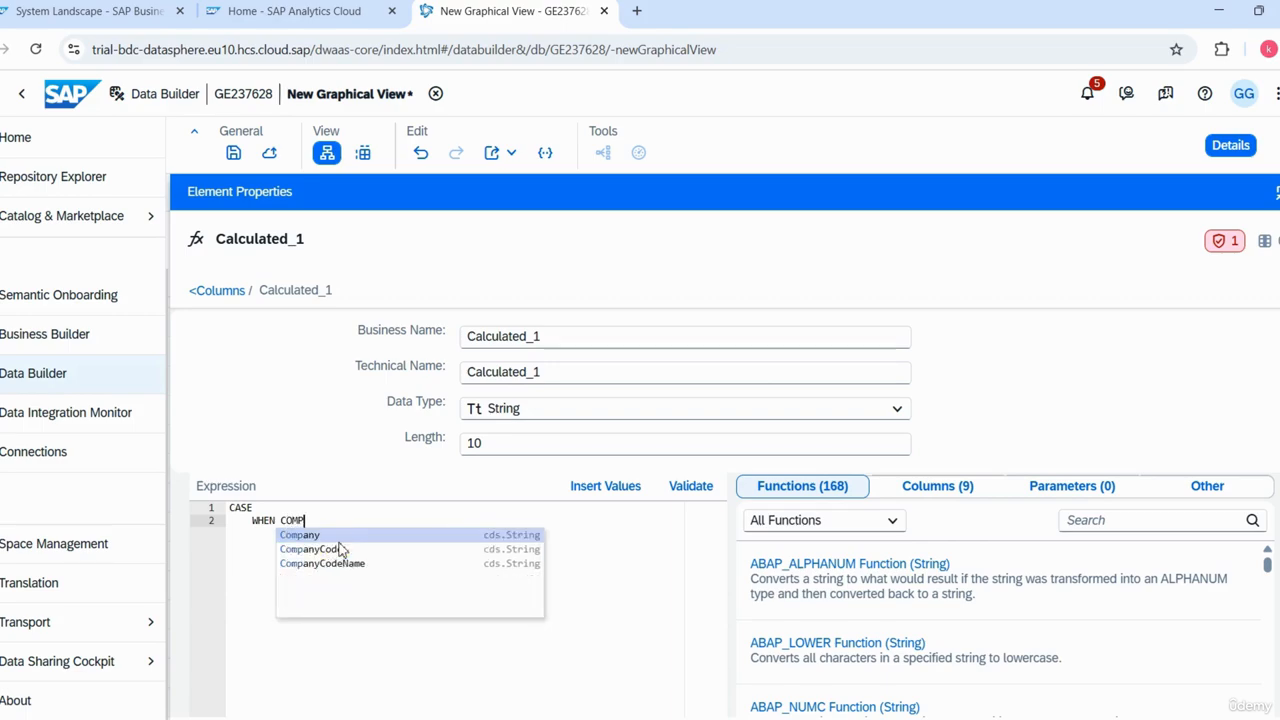
{"action": "key", "text": "Down"}
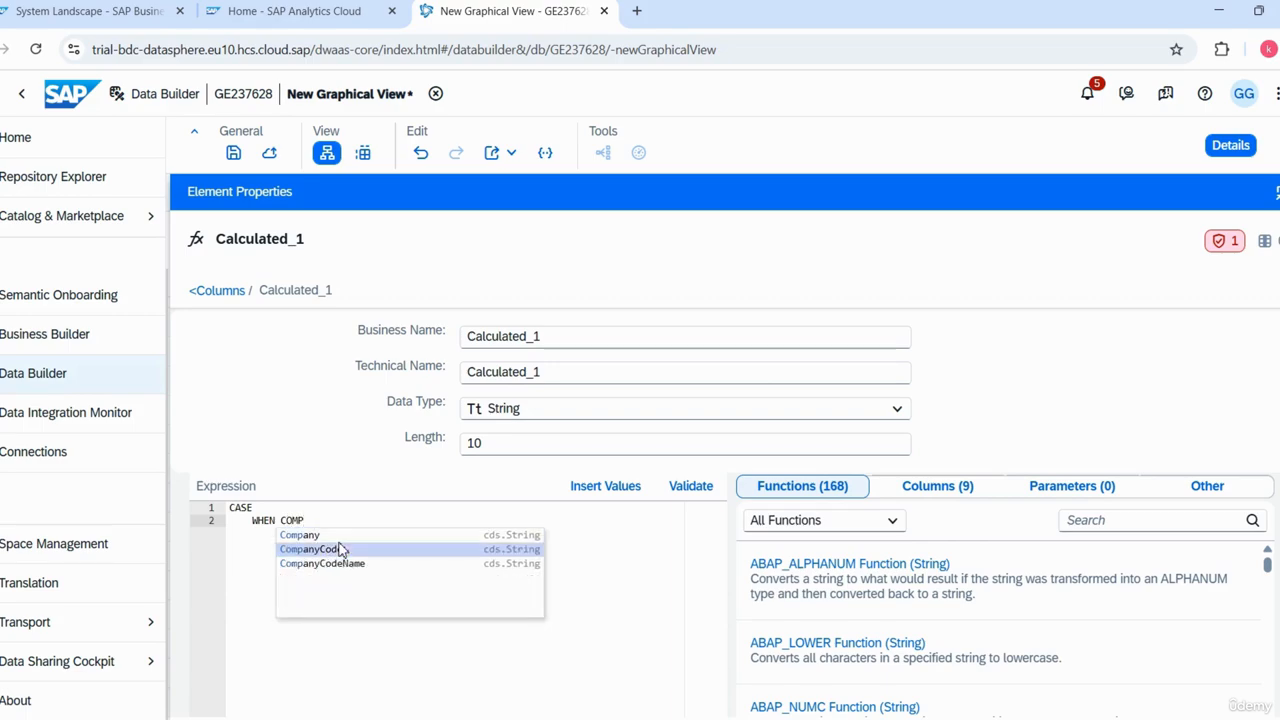
{"action": "left_click", "coordinate": [340, 549]}
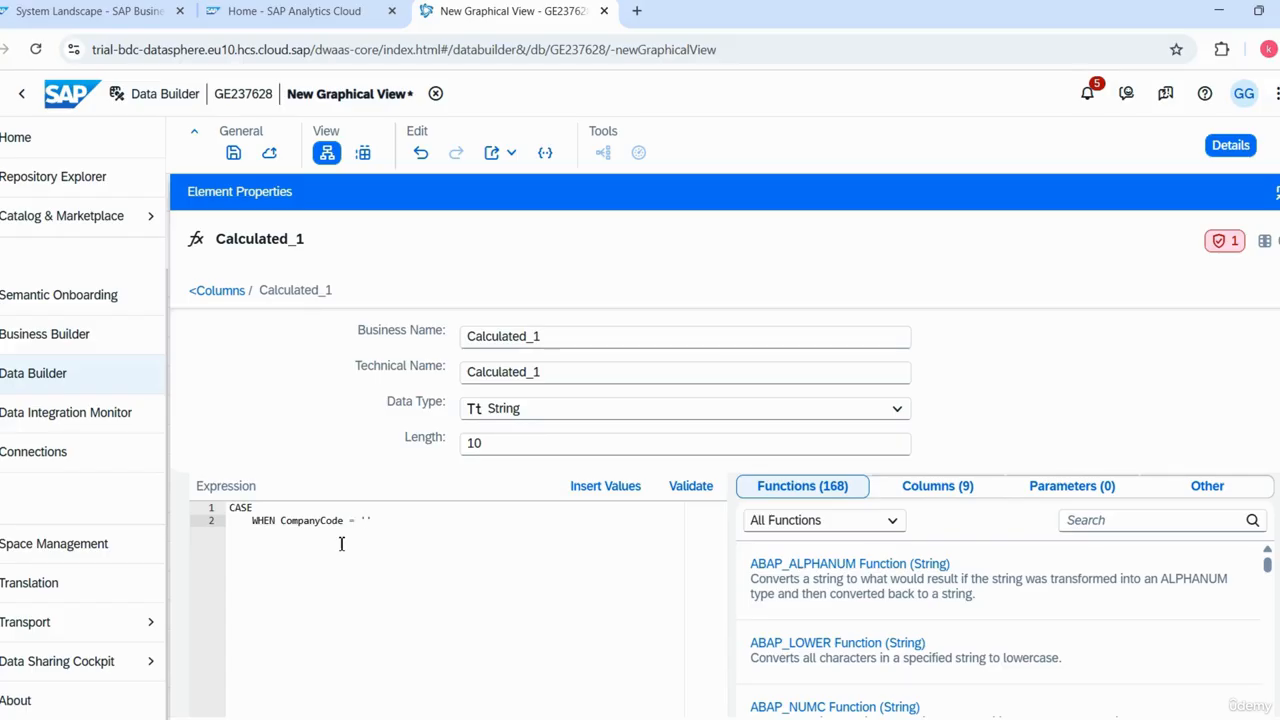
{"action": "type", "text": "'0"}
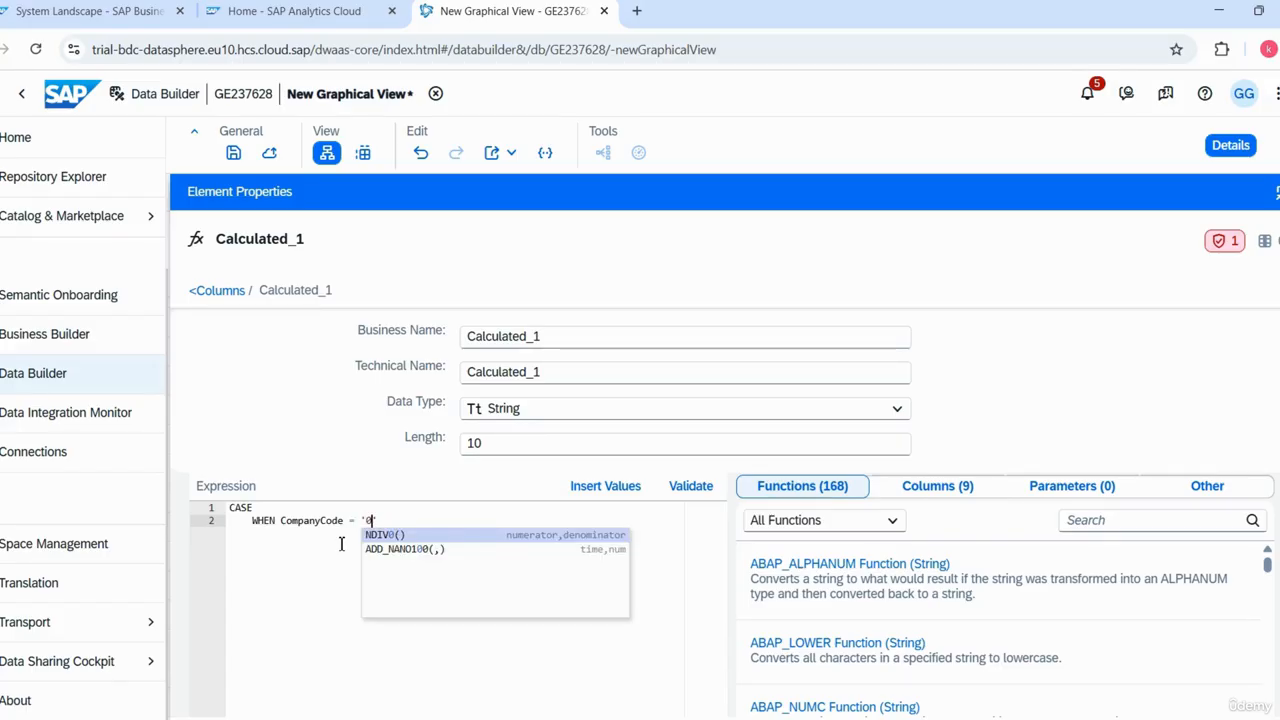
{"action": "key", "text": "BackSpace"}
{"action": "type", "text": "0100"}
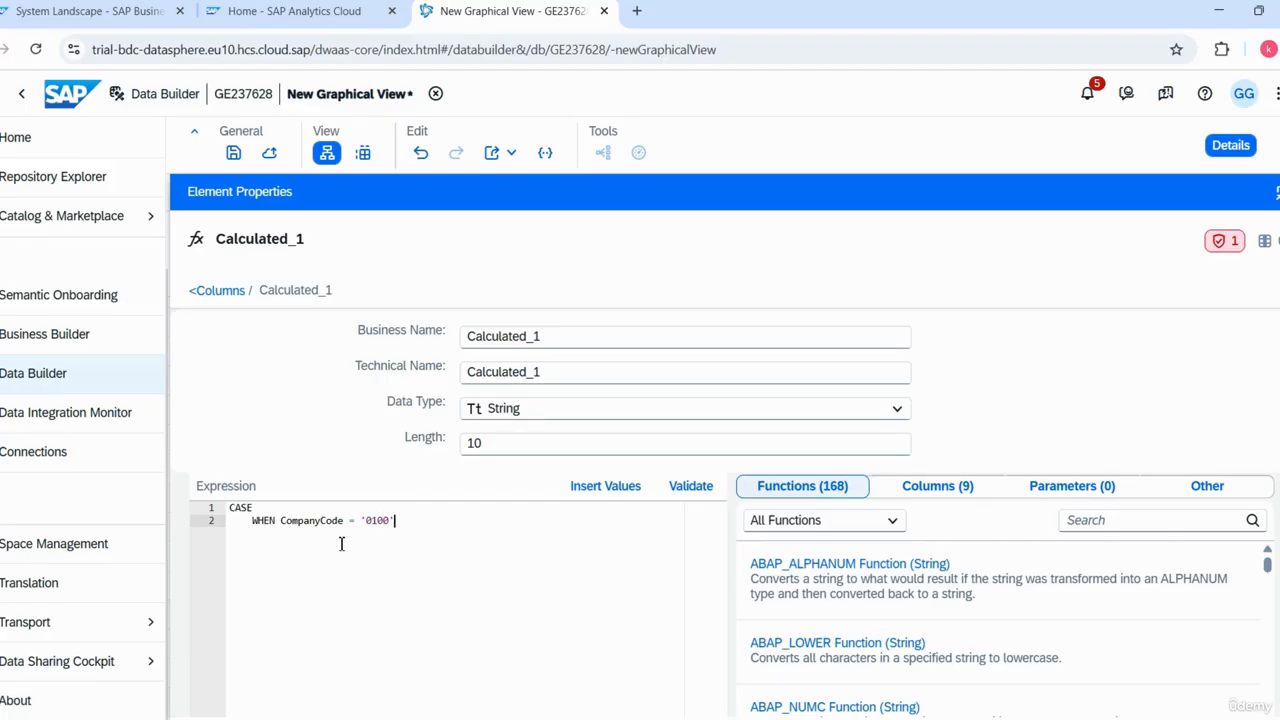
Complete the CASE expression with THEN 'DECPRICATED COMAPCY' on its own line and END on the last line.
{"action": "key", "text": "Return"}
{"action": "type", "text": "THEN"}
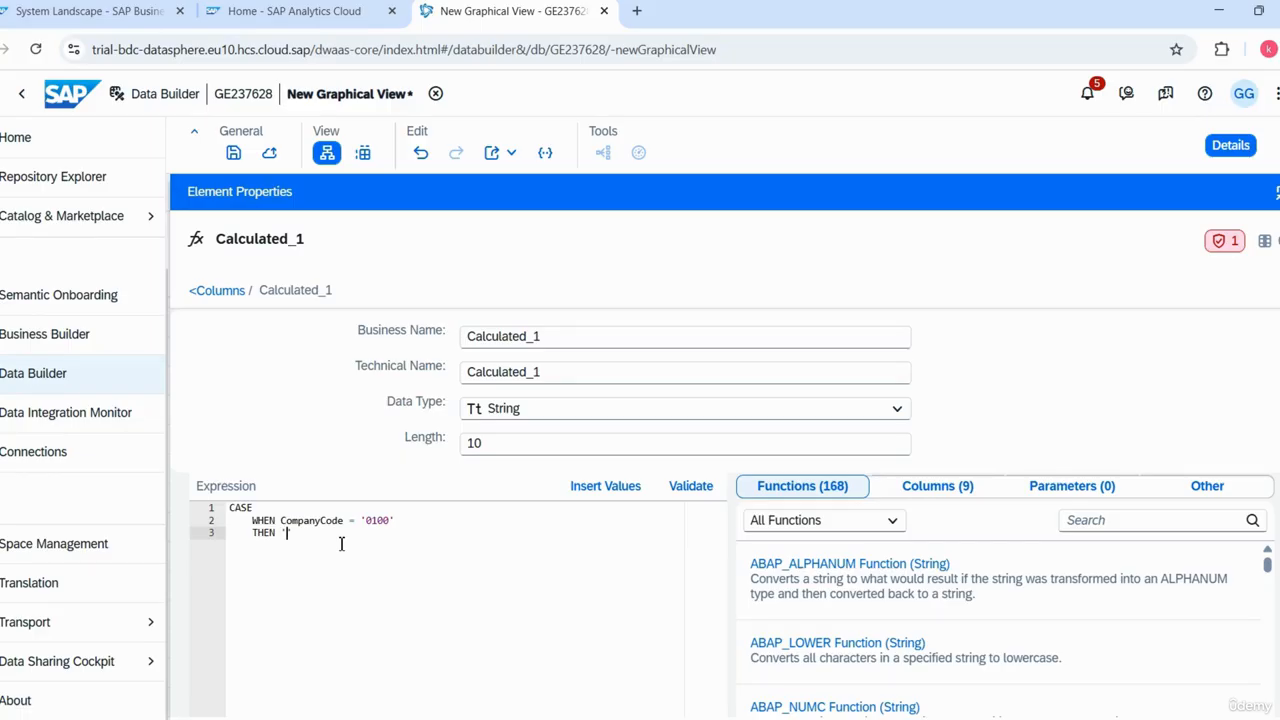
{"action": "type", "text": "'DECP"}
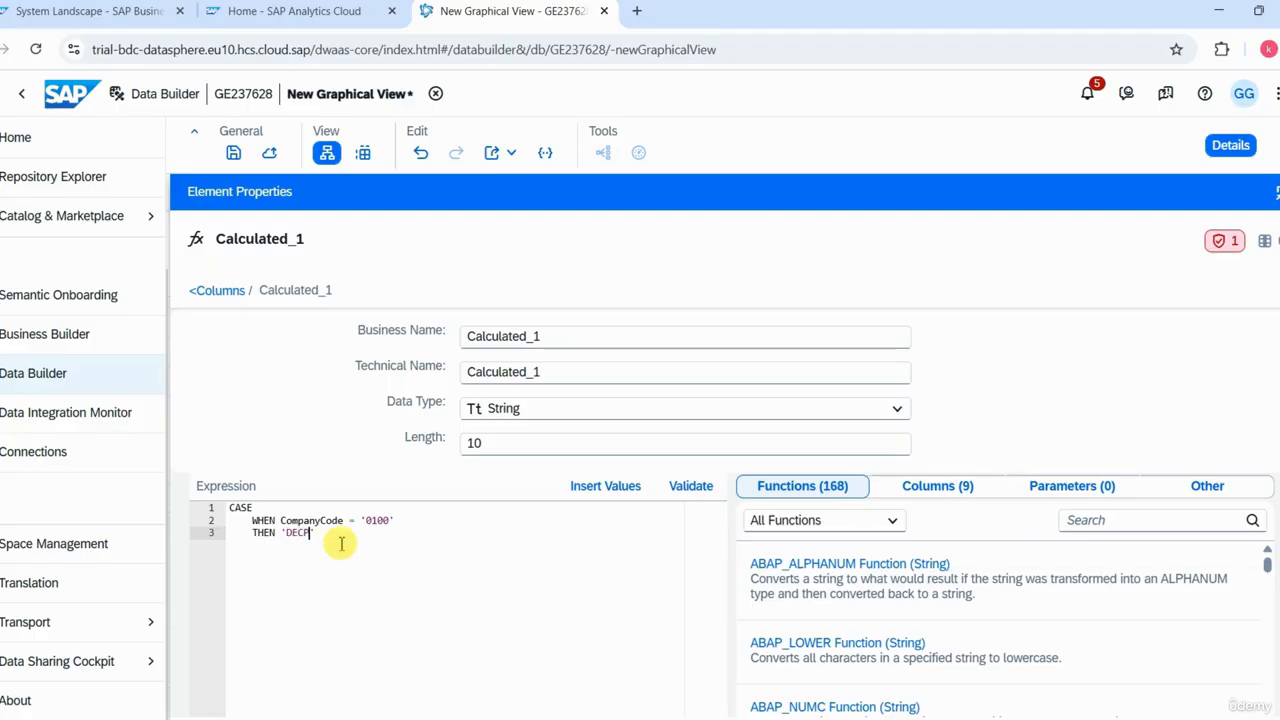
{"action": "type", "text": "RICATED COMAPCY'"}
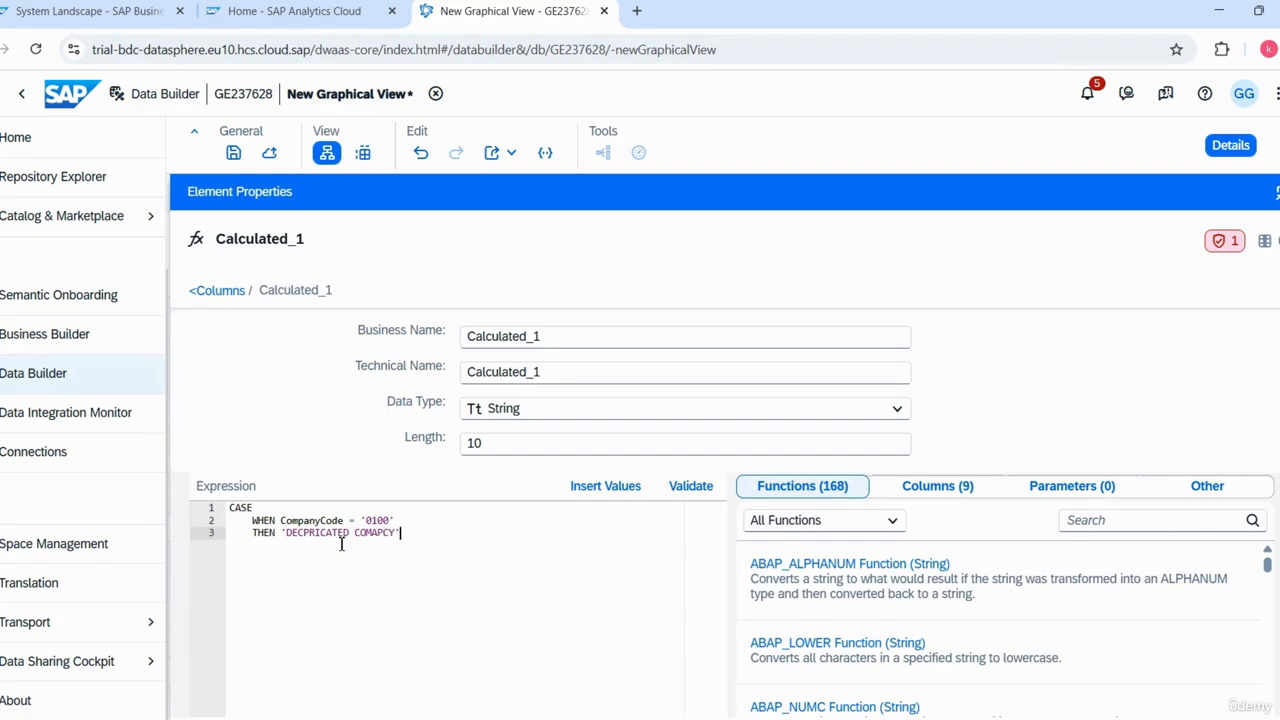
{"action": "key", "text": "Return"}
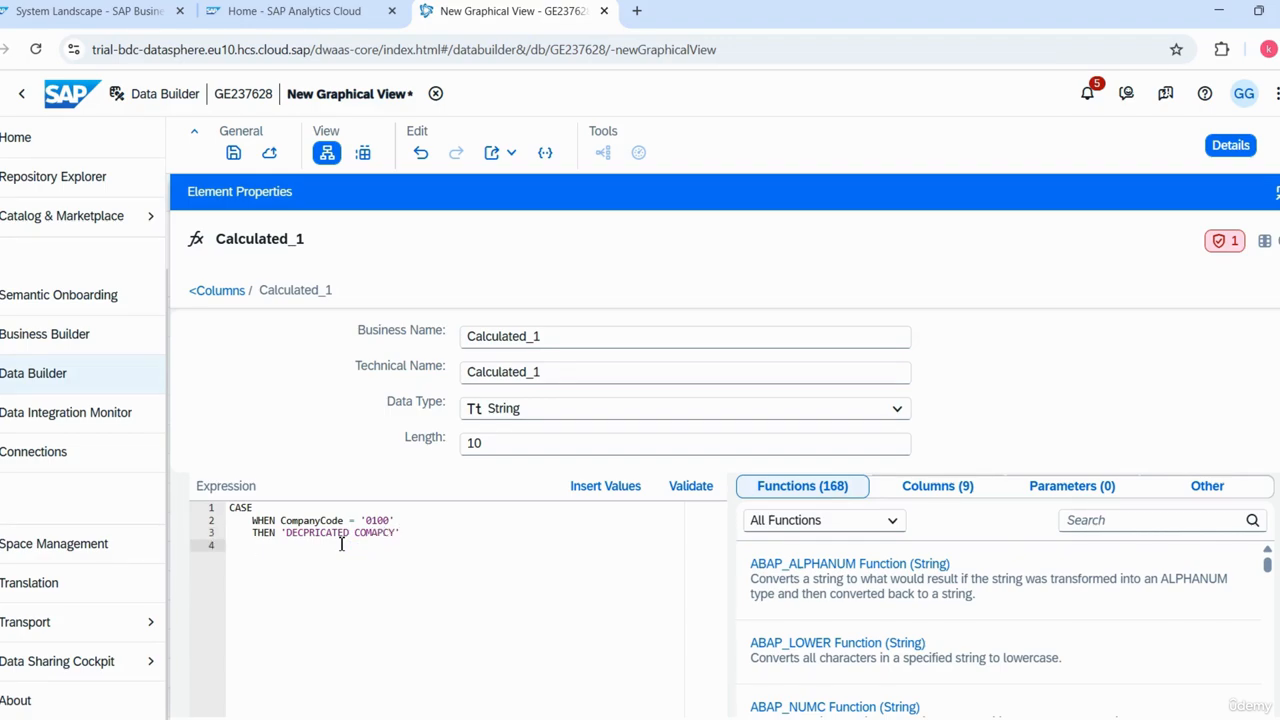
{"action": "type", "text": "ELSE"}
{"action": "type", "text": "END"}
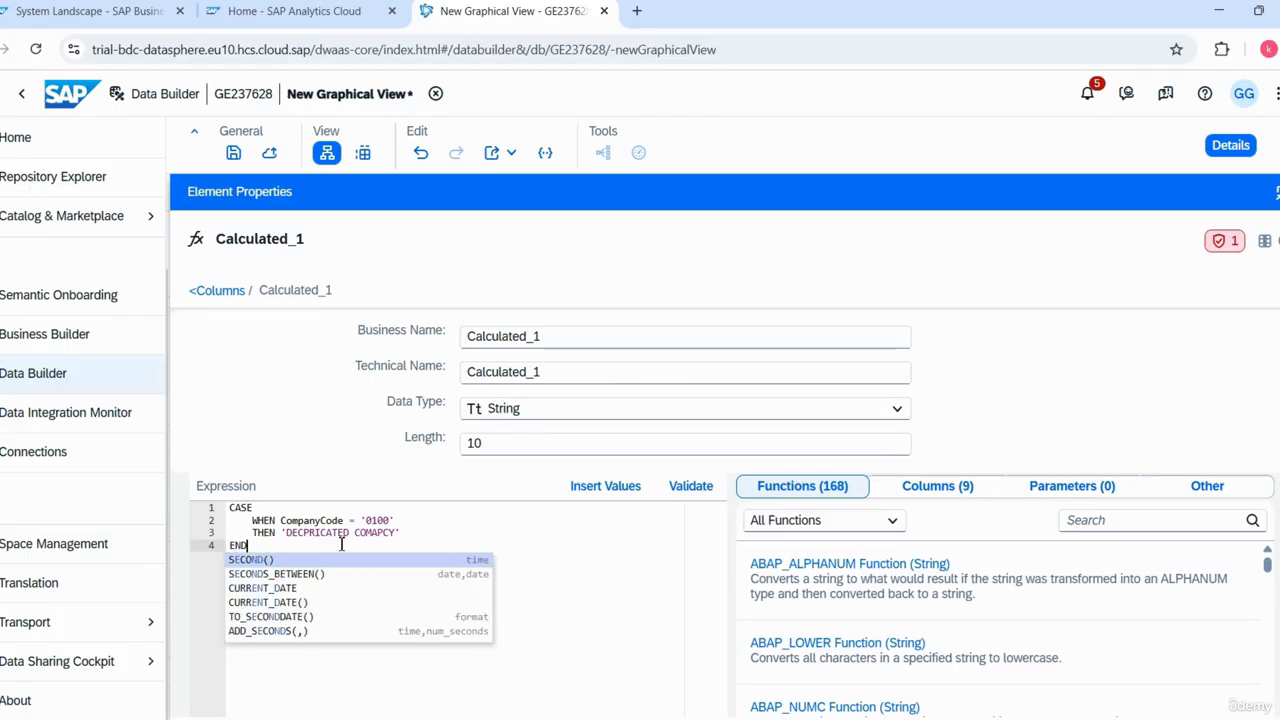
{"action": "left_click", "coordinate": [529, 543]}
Validate the calculated column's expression and check the validation result.
{"action": "left_click", "coordinate": [675, 488]}
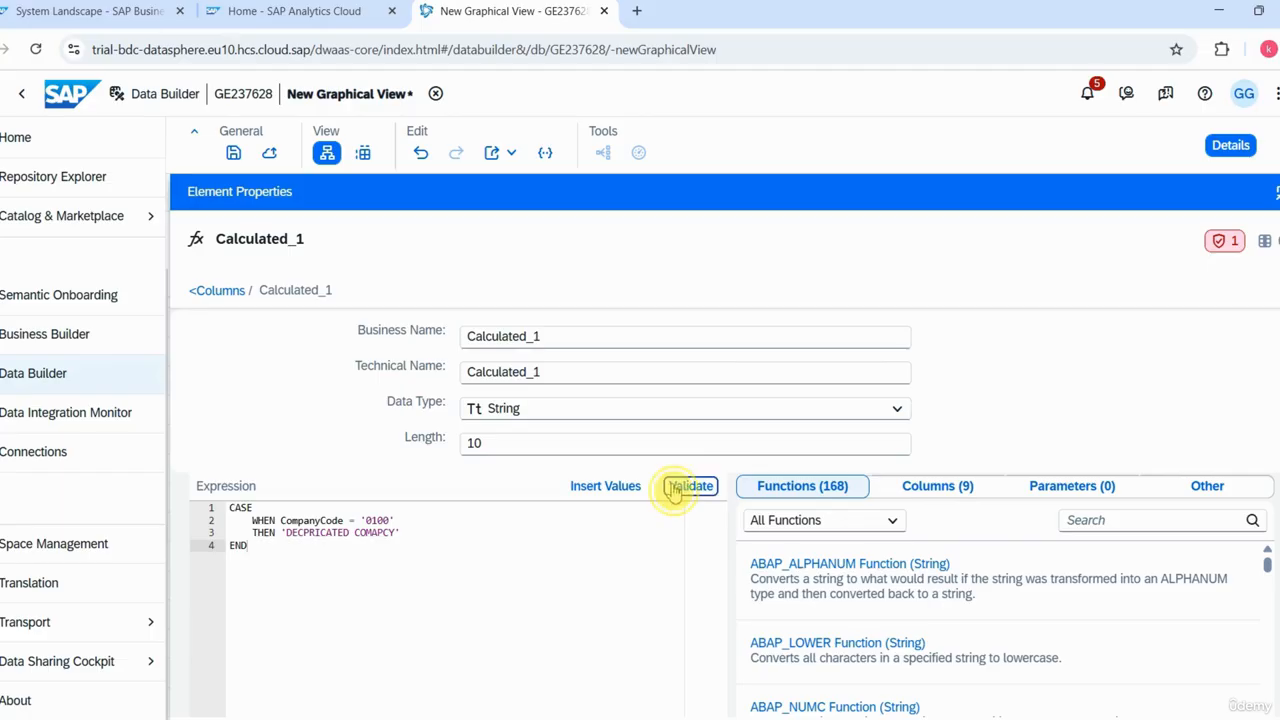
{"action": "left_click", "coordinate": [1227, 245]}
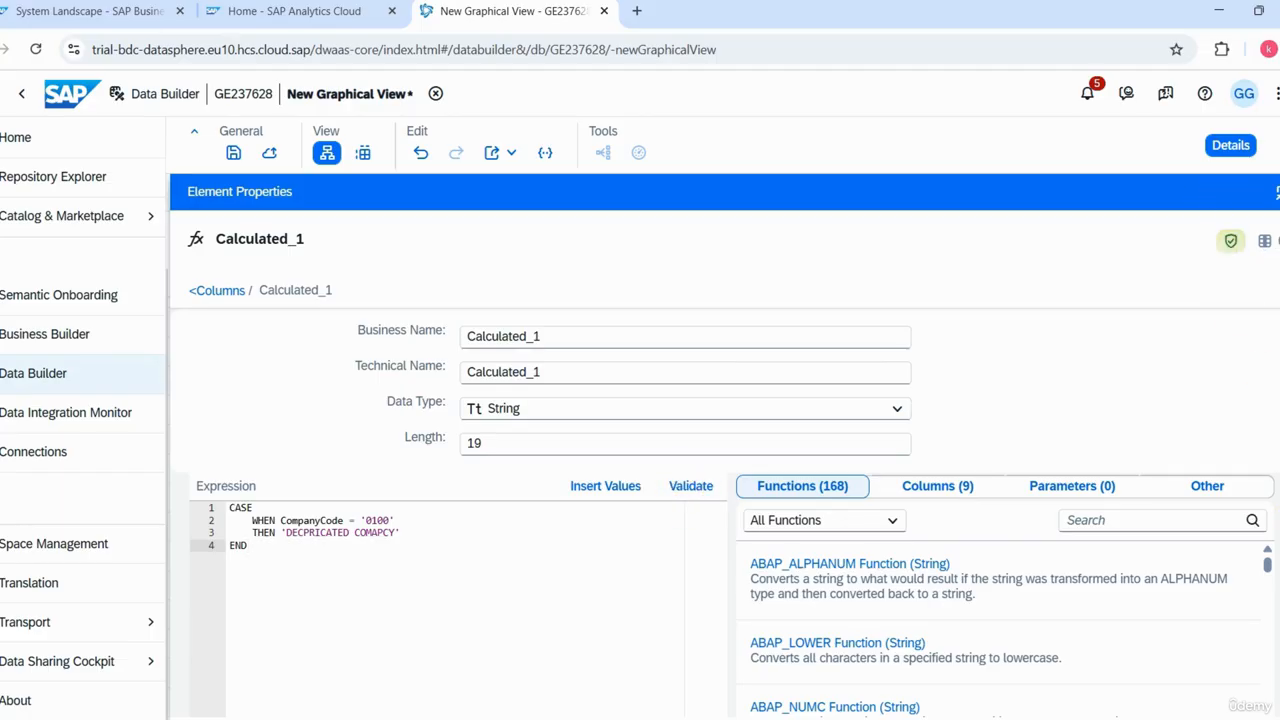
{"action": "scroll", "coordinate": [1275, 595], "scroll_direction": "down", "scroll_amount": 3}
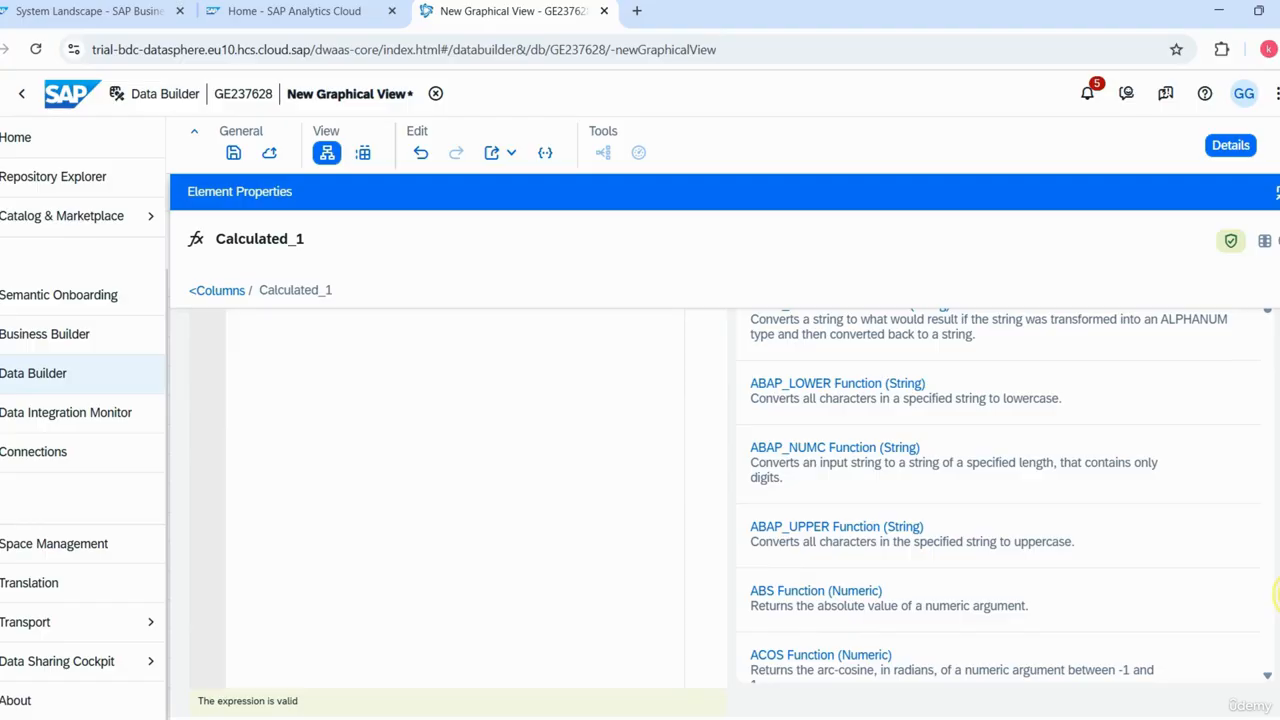
{"action": "scroll", "coordinate": [1275, 595], "scroll_direction": "up", "scroll_amount": 3}
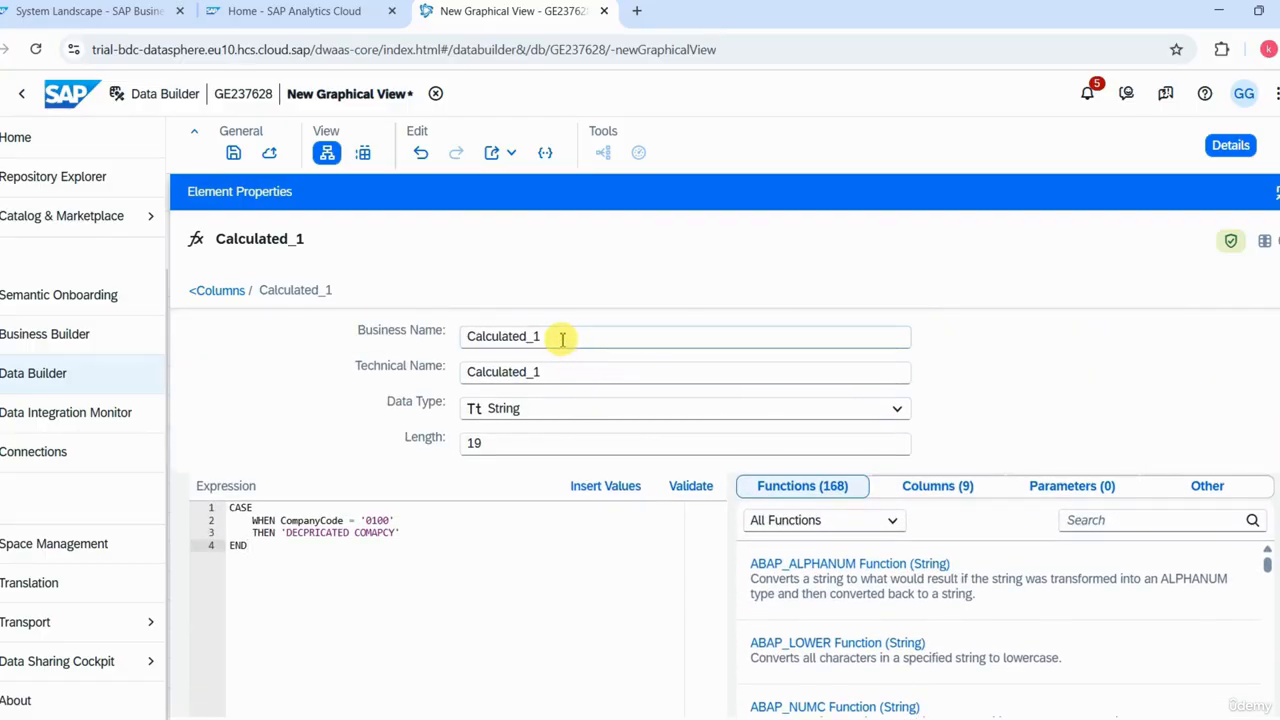
Set the calculated column's business name to Company_Status.
{"action": "left_click_drag", "start_coordinate": [562, 339], "coordinate": [470, 336]}
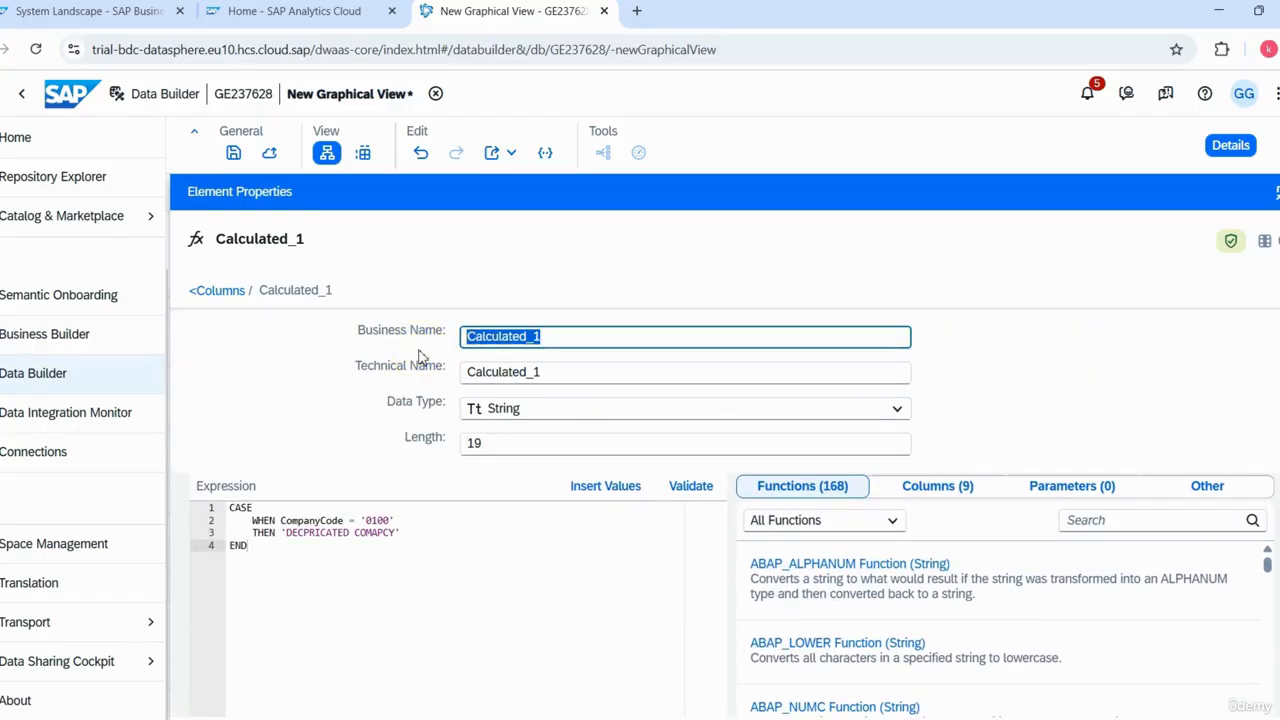
{"action": "type", "text": "sT"}
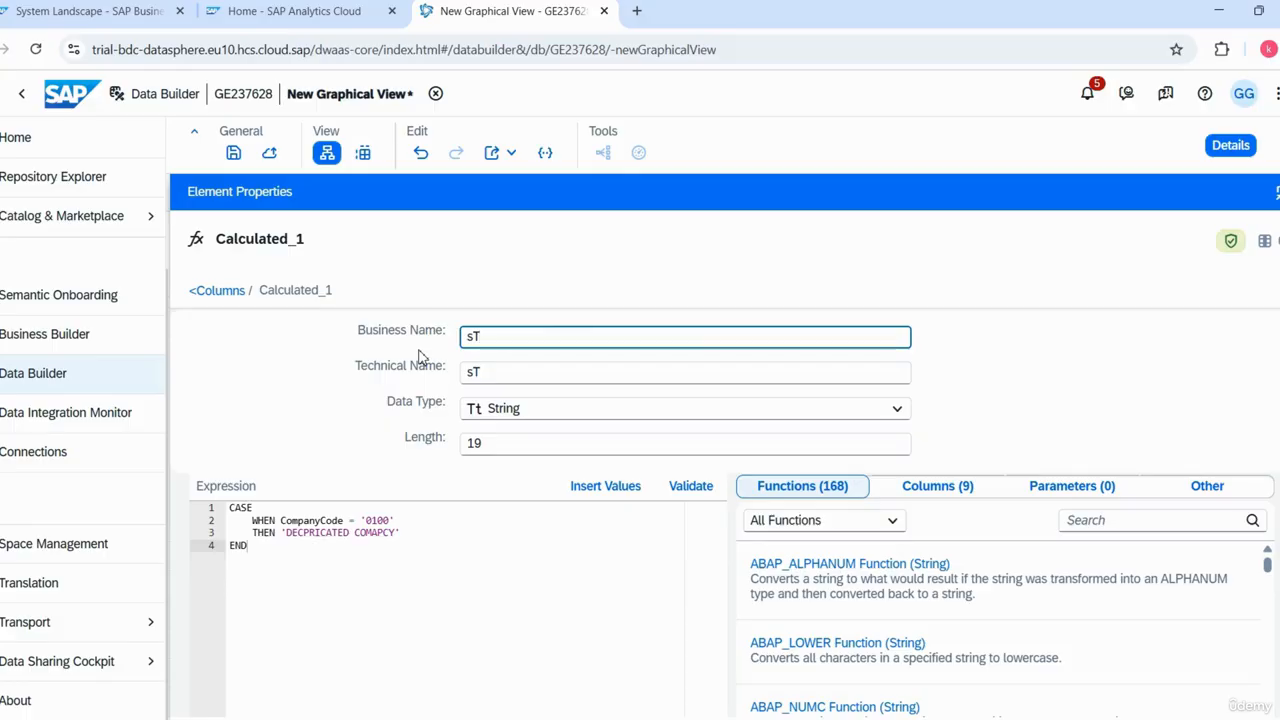
{"action": "key", "text": "BackSpace"}
{"action": "key", "text": "BackSpace"}
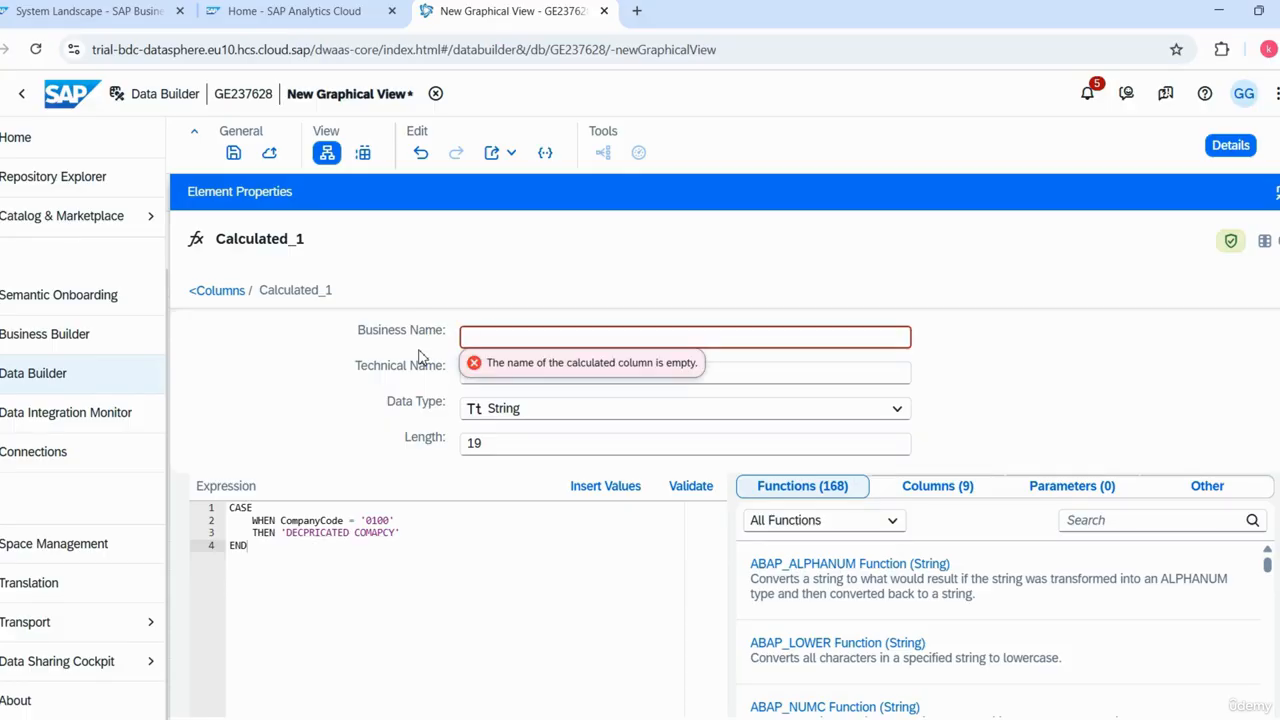
{"action": "type", "text": "s"}
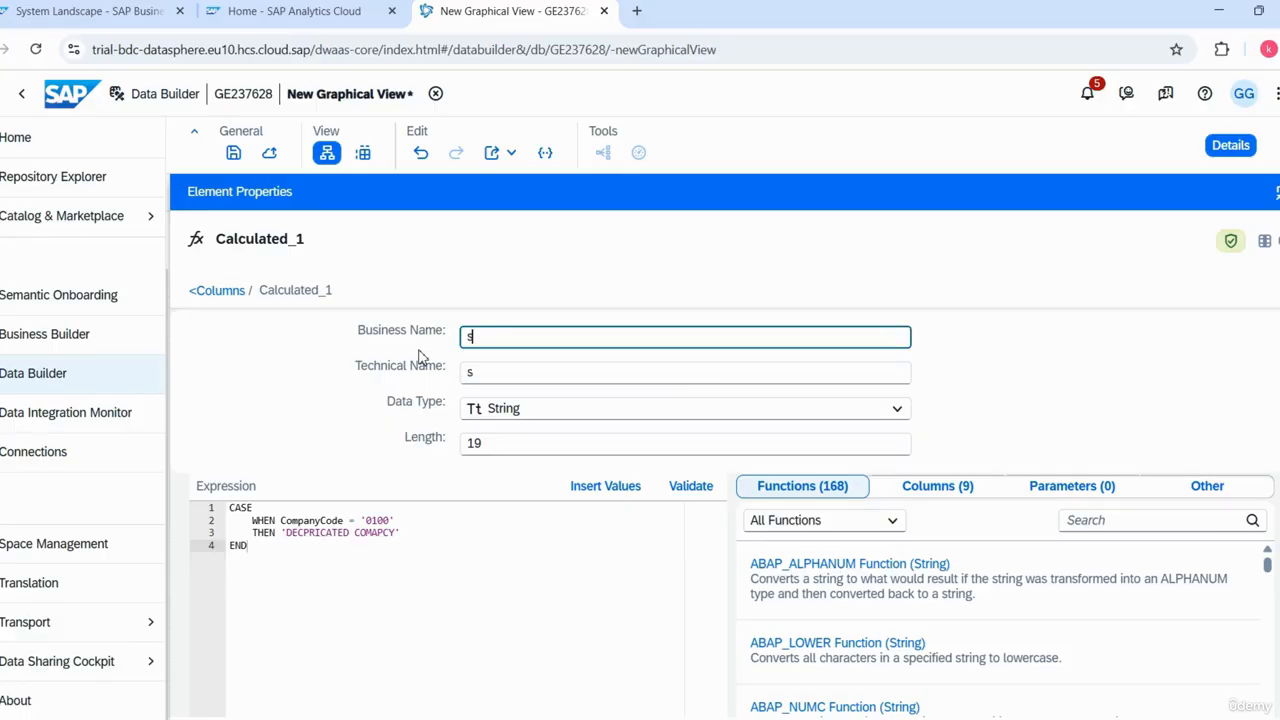
{"action": "type", "text": "TAUST"}
{"action": "key", "text": "BackSpace"}
{"action": "key", "text": "BackSpace"}
{"action": "key", "text": "BackSpace"}
{"action": "key", "text": "BackSpace"}
{"action": "key", "text": "BackSpace"}
{"action": "key", "text": "BackSpace"}
{"action": "type", "text": "Stat"}
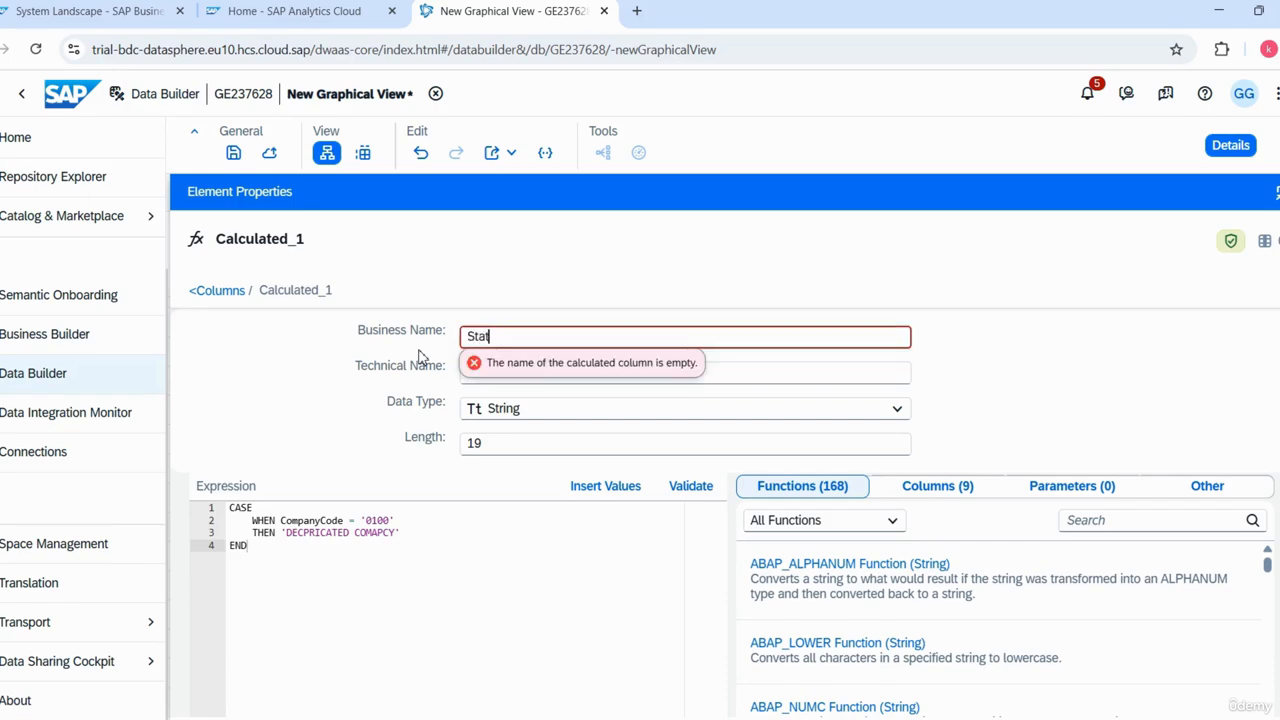
{"action": "type", "text": "us_"}
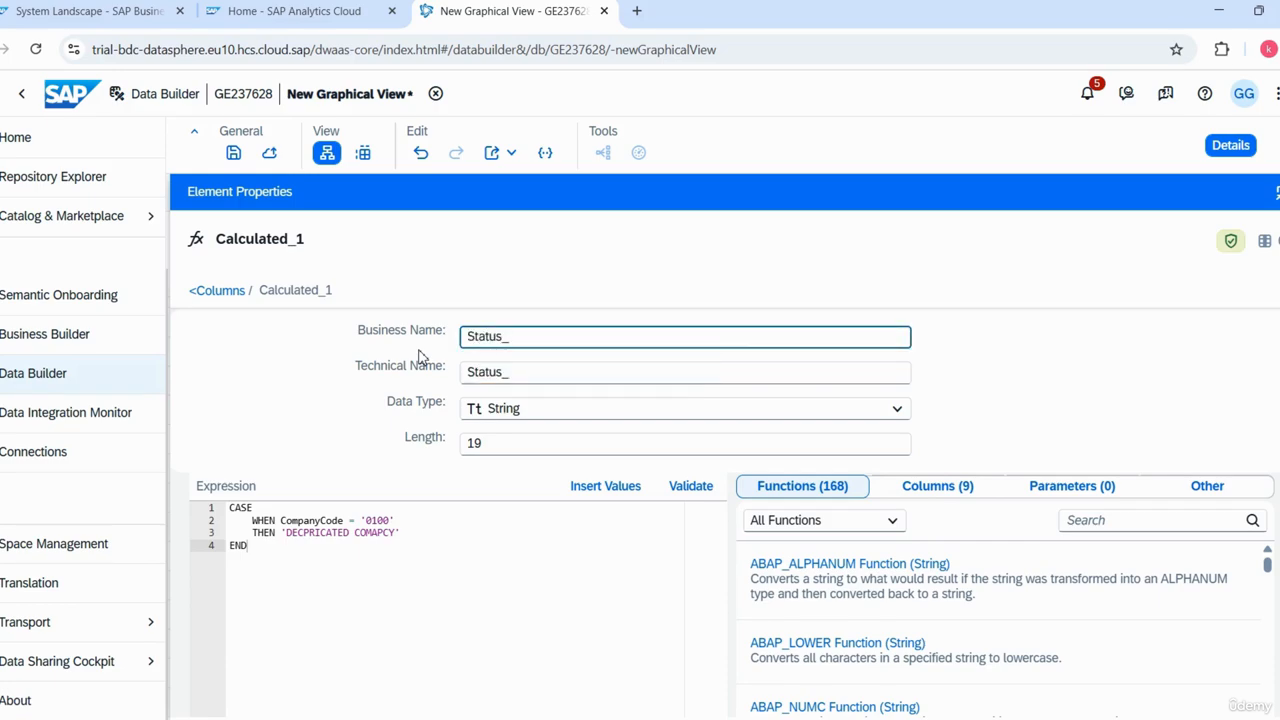
{"action": "key", "text": "BackSpace"}
{"action": "key", "text": "BackSpace"}
{"action": "key", "text": "BackSpace"}
{"action": "key", "text": "BackSpace"}
{"action": "key", "text": "BackSpace"}
{"action": "key", "text": "BackSpace"}
{"action": "key", "text": "BackSpace"}
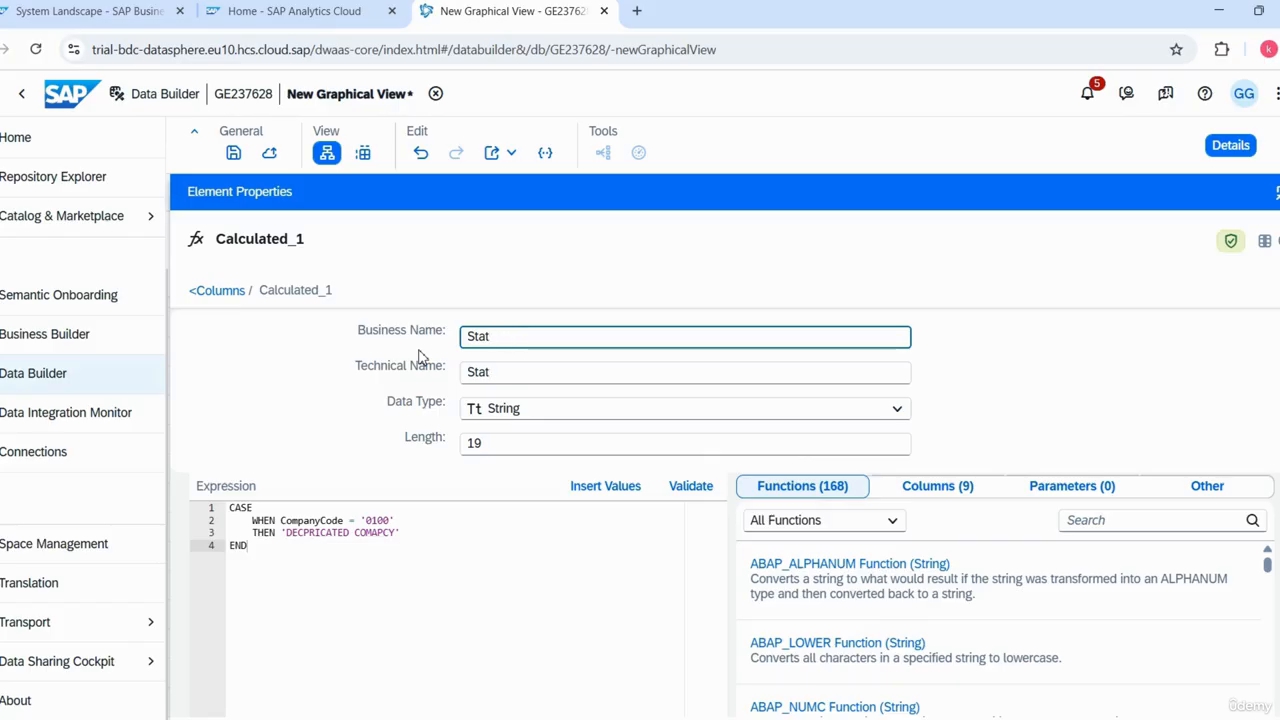
{"action": "type", "text": "Company_s"}
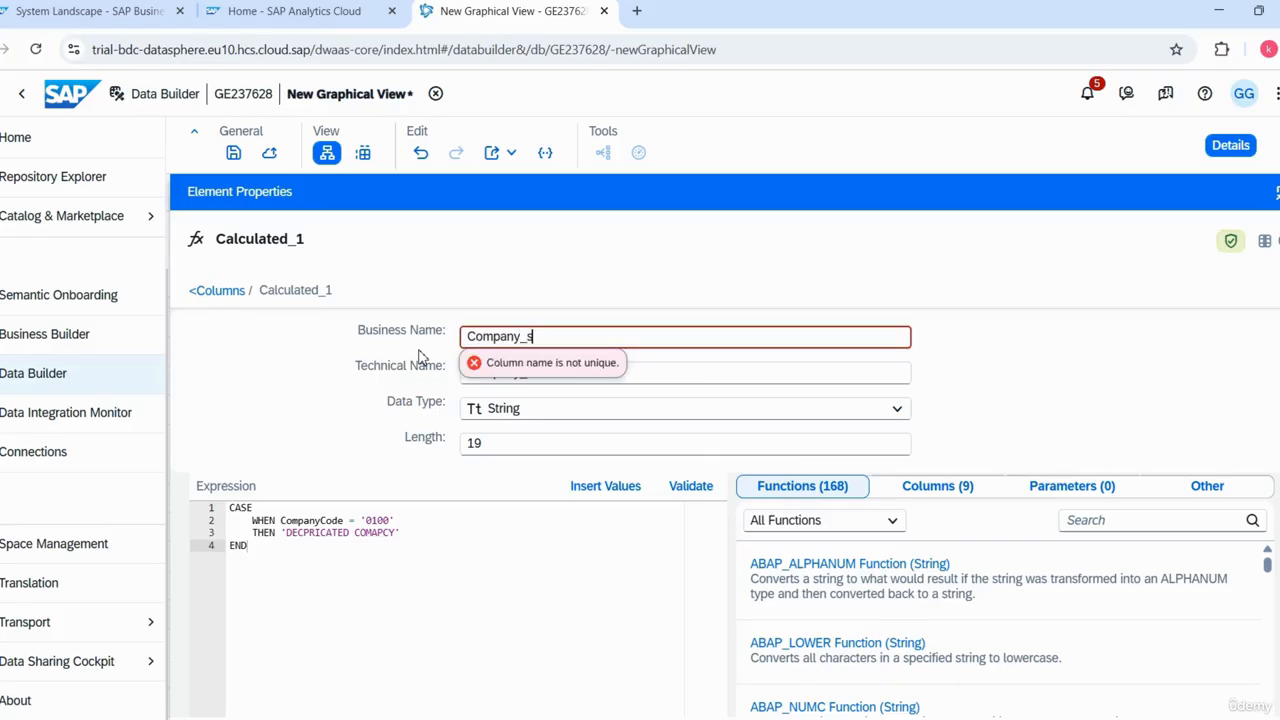
{"action": "key", "text": "BackSpace"}
{"action": "type", "text": "tatus"}
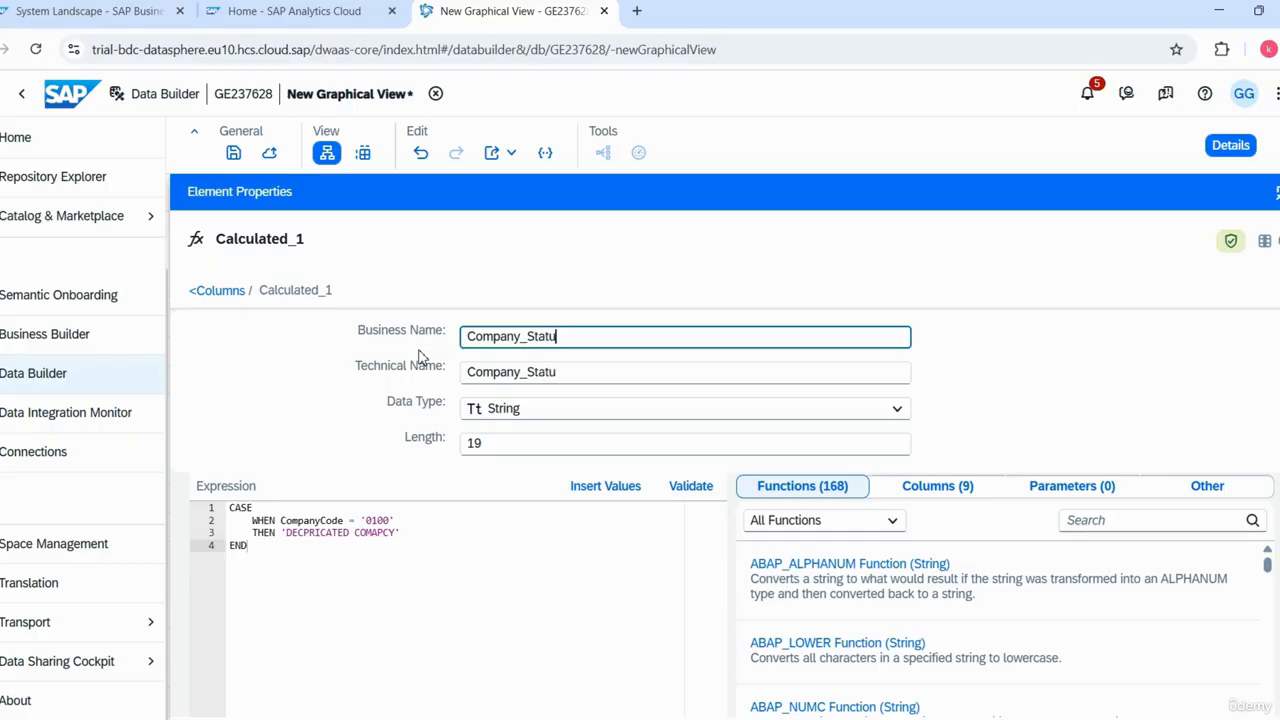
Add the branch else 'ACTIVE' to the Company_Status CASE expression, below the THEN line and before END.
{"action": "left_click", "coordinate": [421, 534]}
{"action": "key", "text": "Return"}
{"action": "type", "text": "else"}
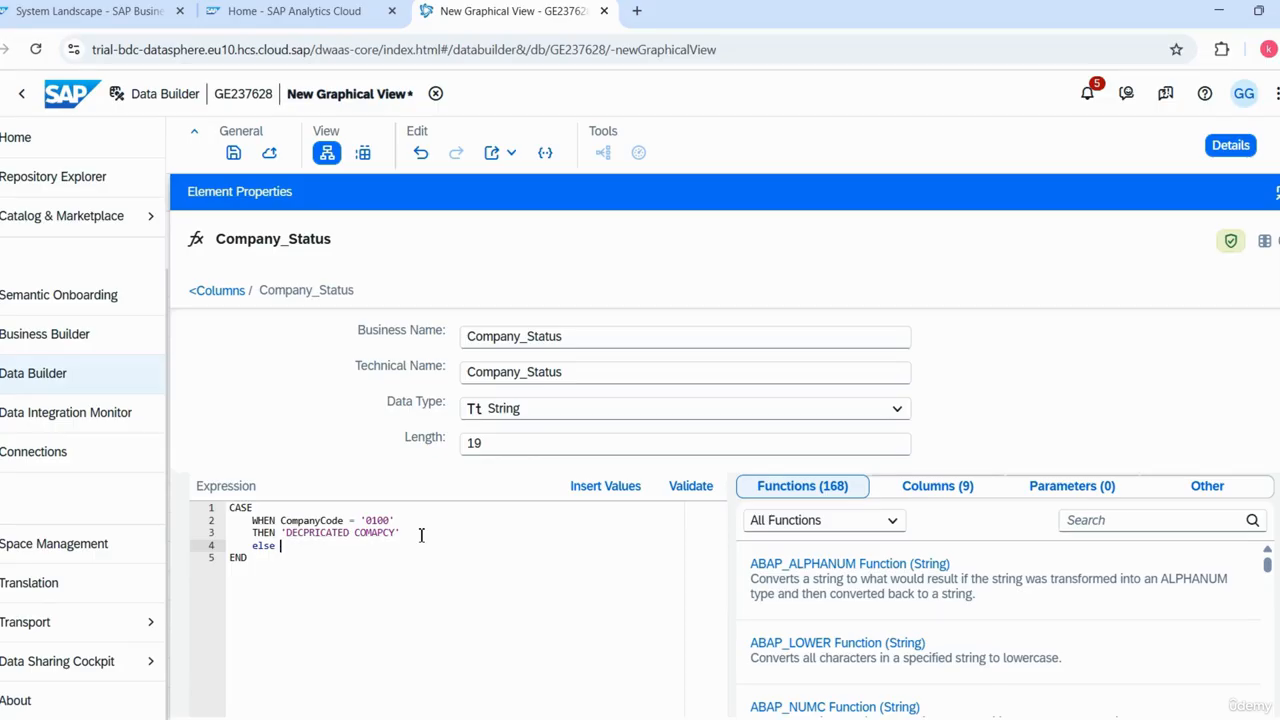
{"action": "key", "text": "Return"}
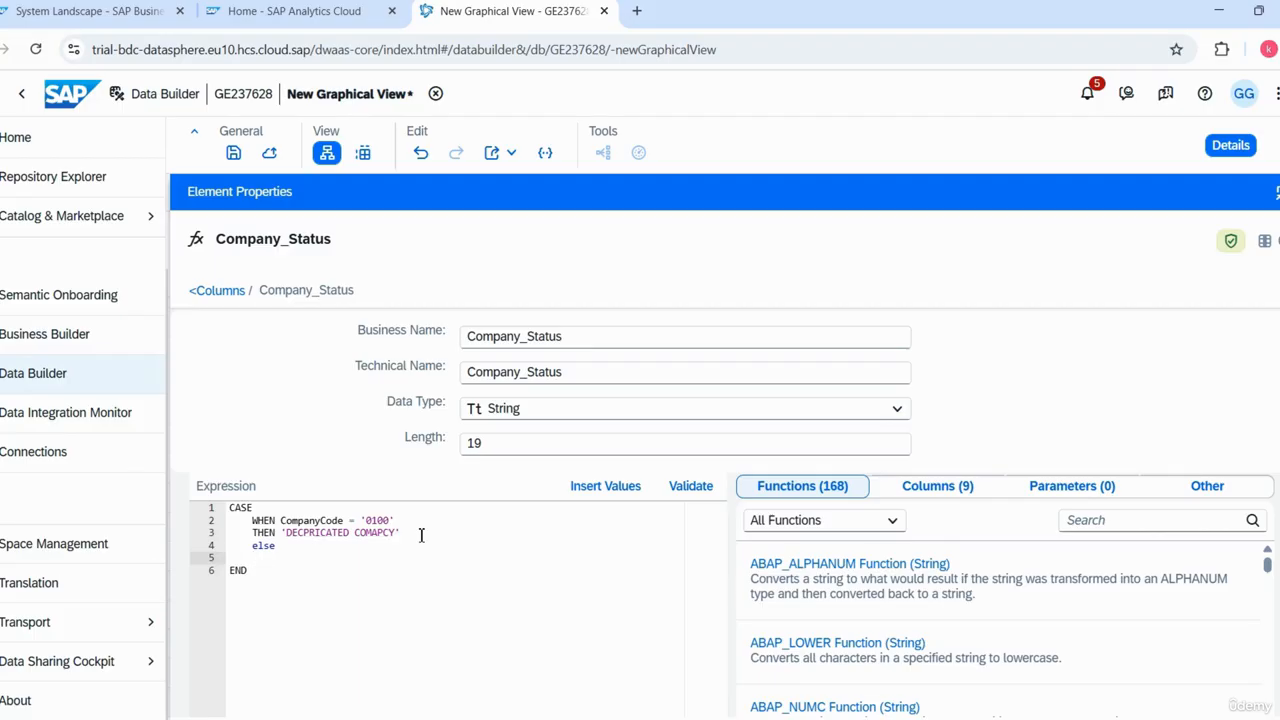
{"action": "key", "text": "Left"}
{"action": "type", "text": "'ACTIVE"}
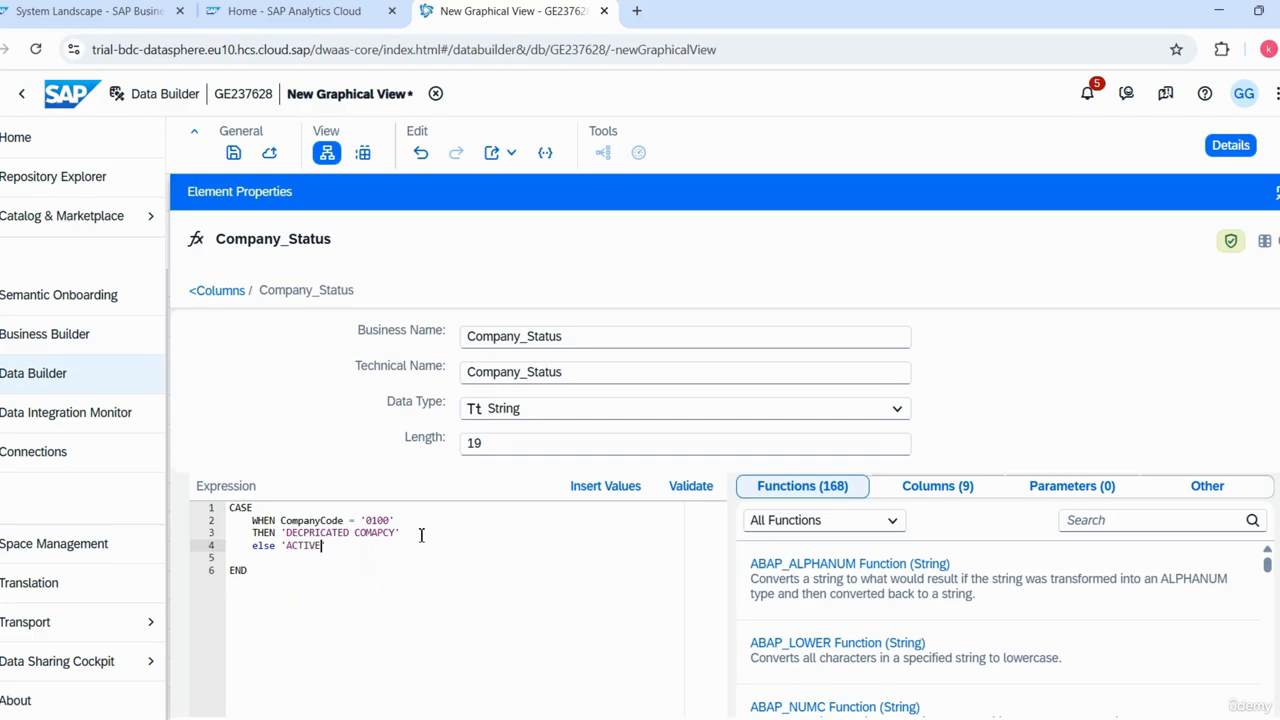
{"action": "type", "text": "'"}
Return to the view diagram, select the output view node and start deploying the view so its business name can be edited.
{"action": "left_click", "coordinate": [208, 291]}
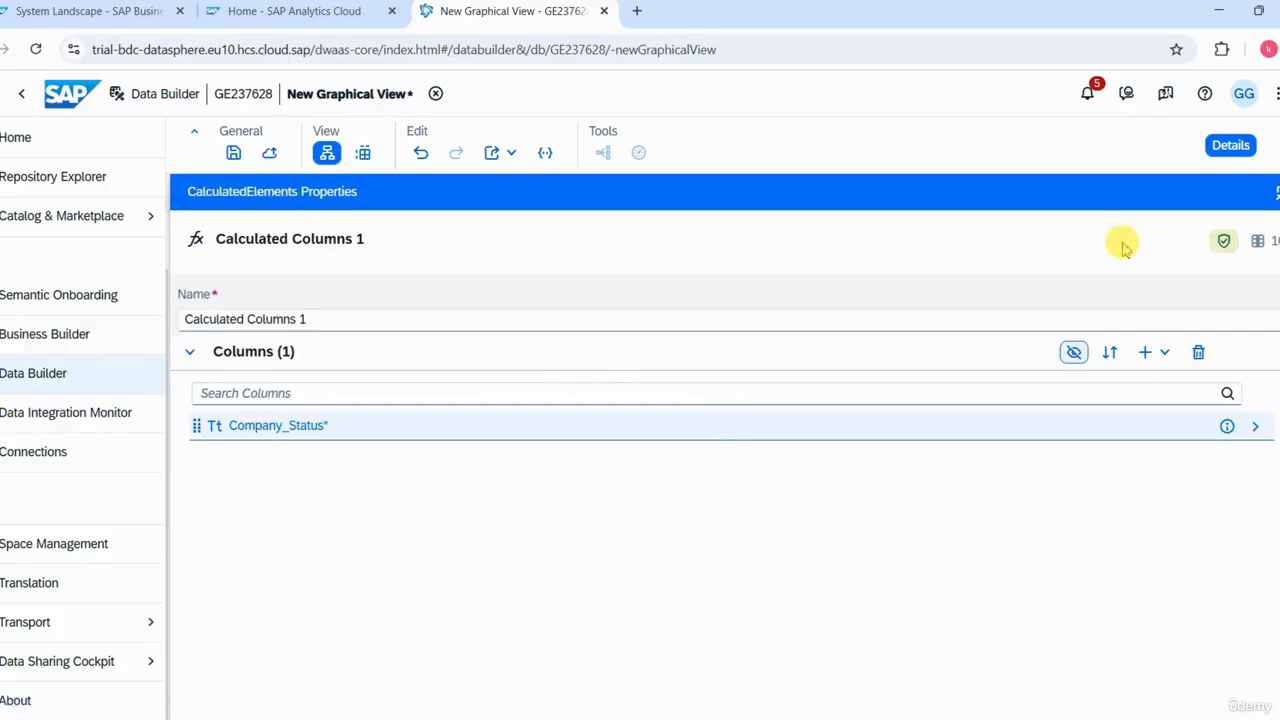
{"action": "left_click", "coordinate": [1230, 145]}
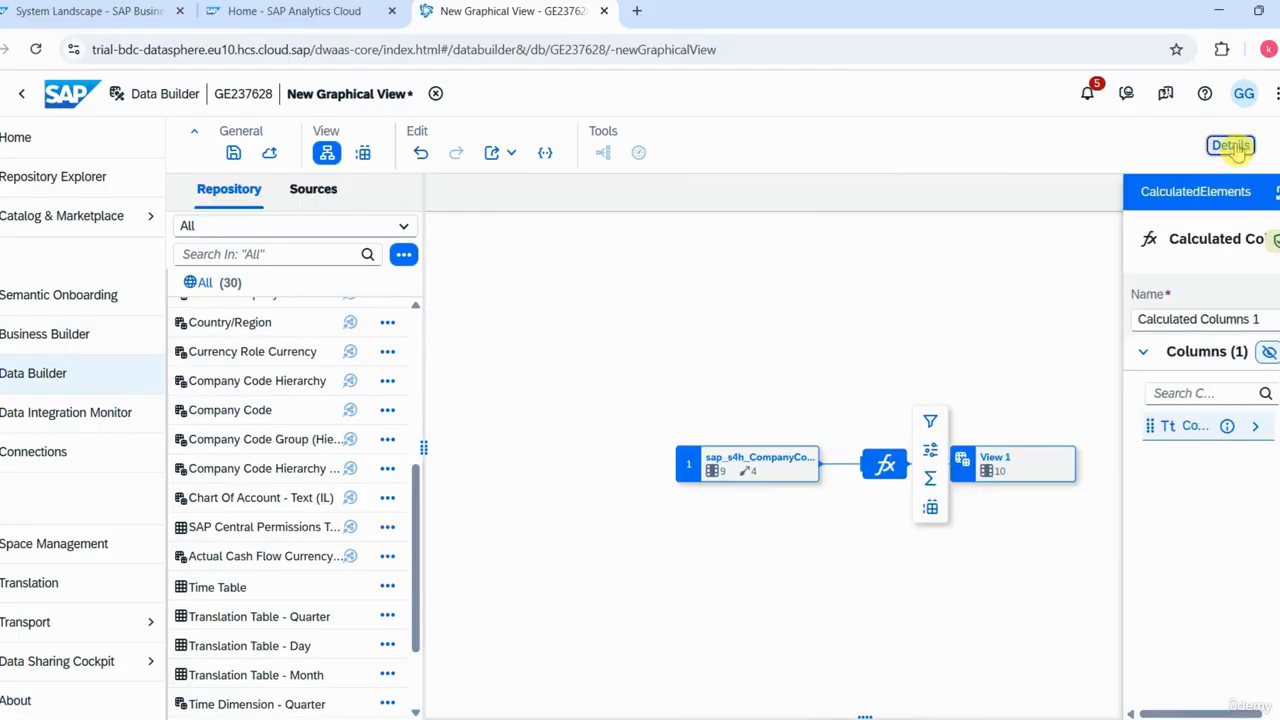
{"action": "left_click", "coordinate": [1005, 480]}
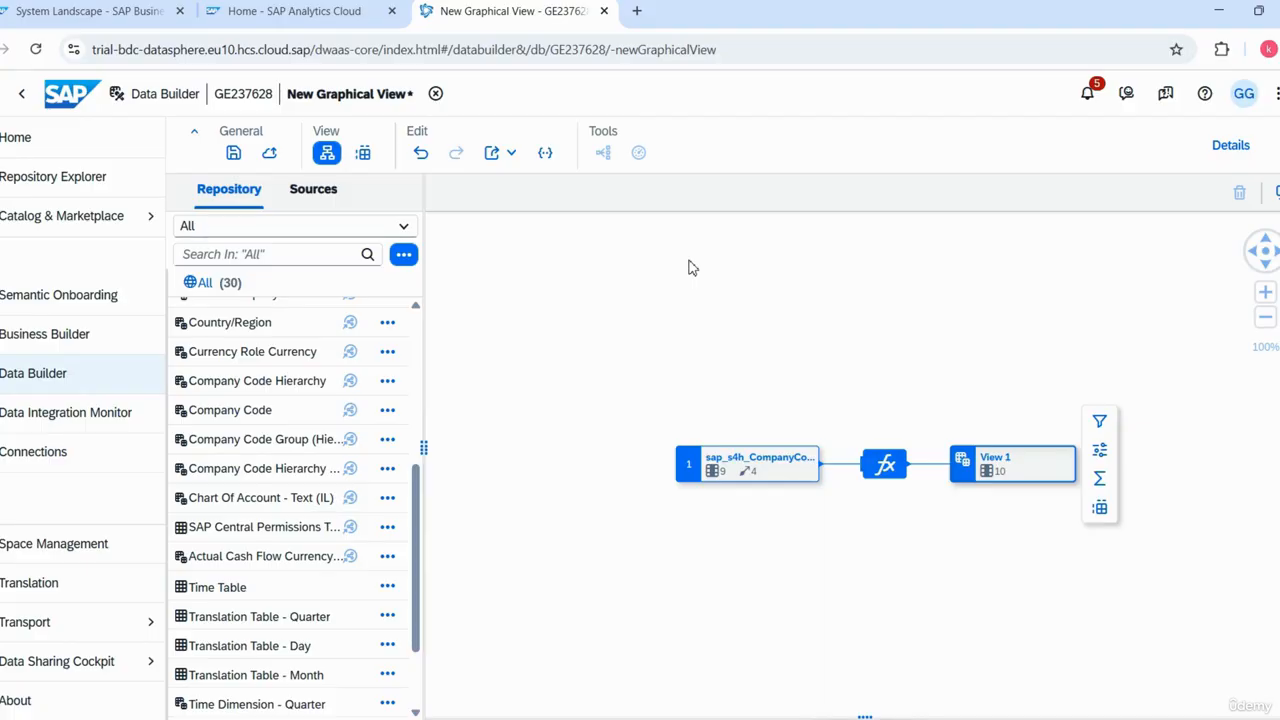
{"action": "left_click", "coordinate": [269, 153]}
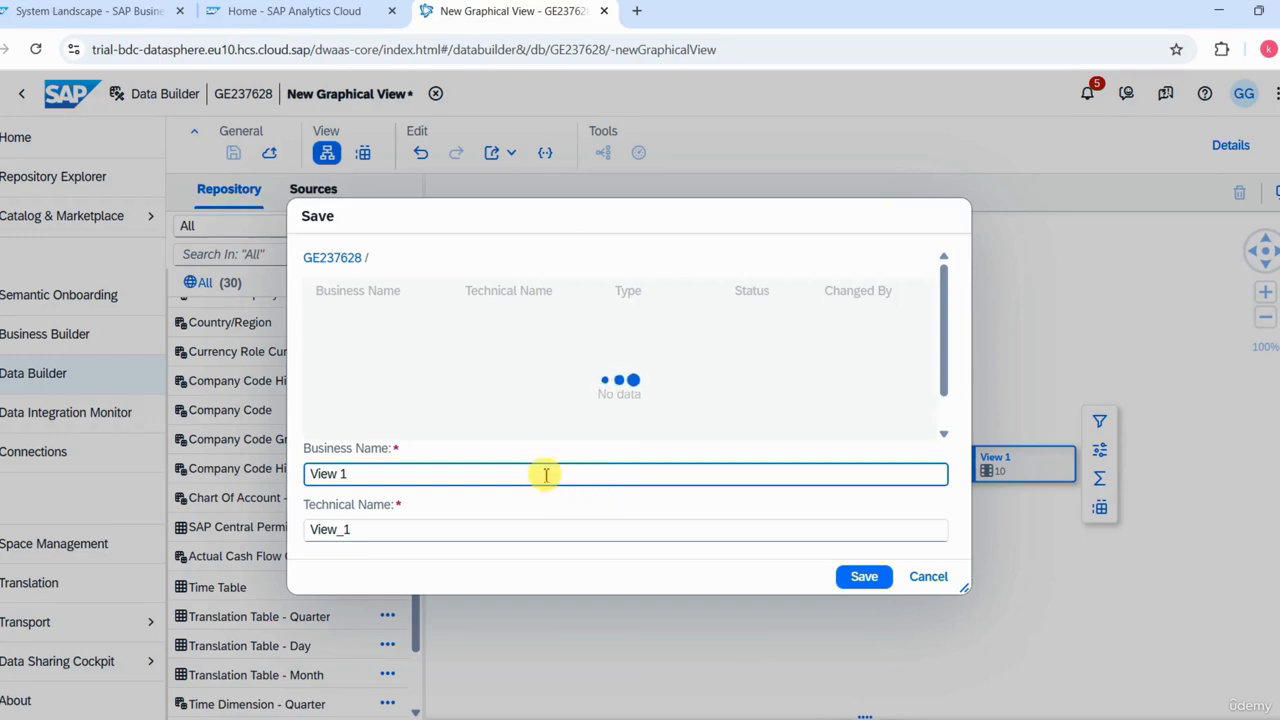
{"action": "triple_click", "coordinate": [546, 474]}
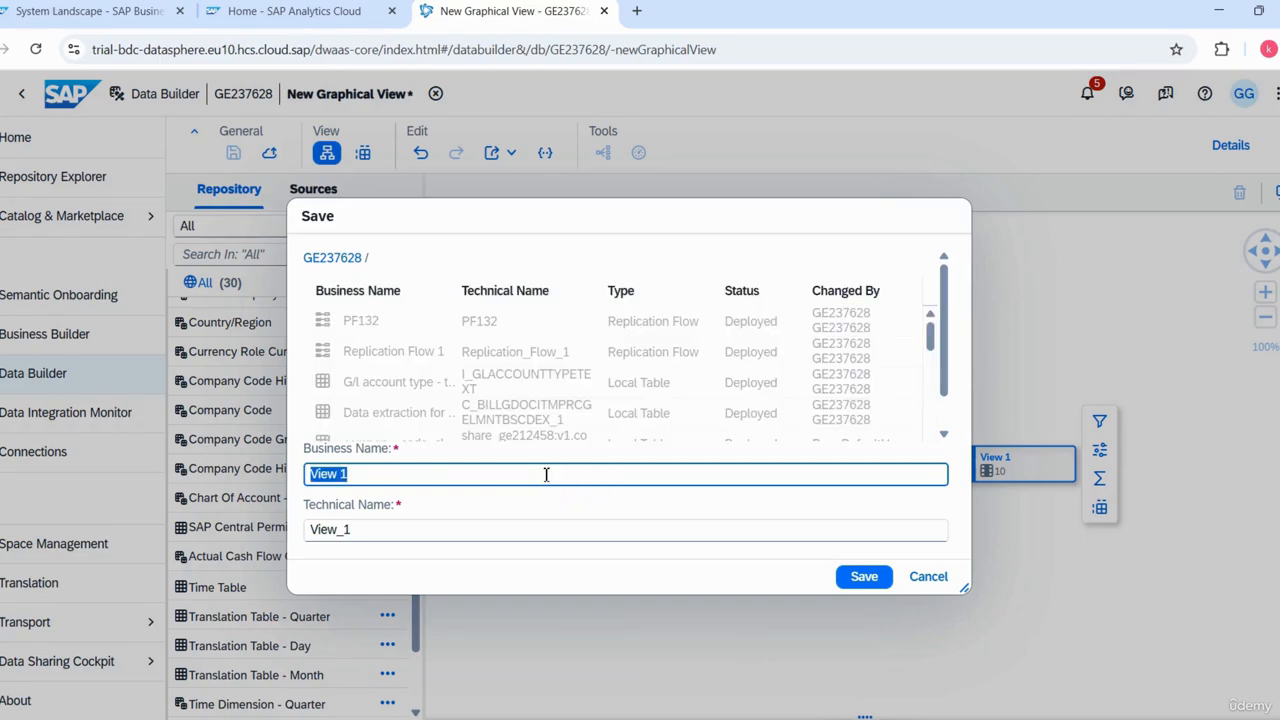
{"action": "type", "text": "coMPANY"}
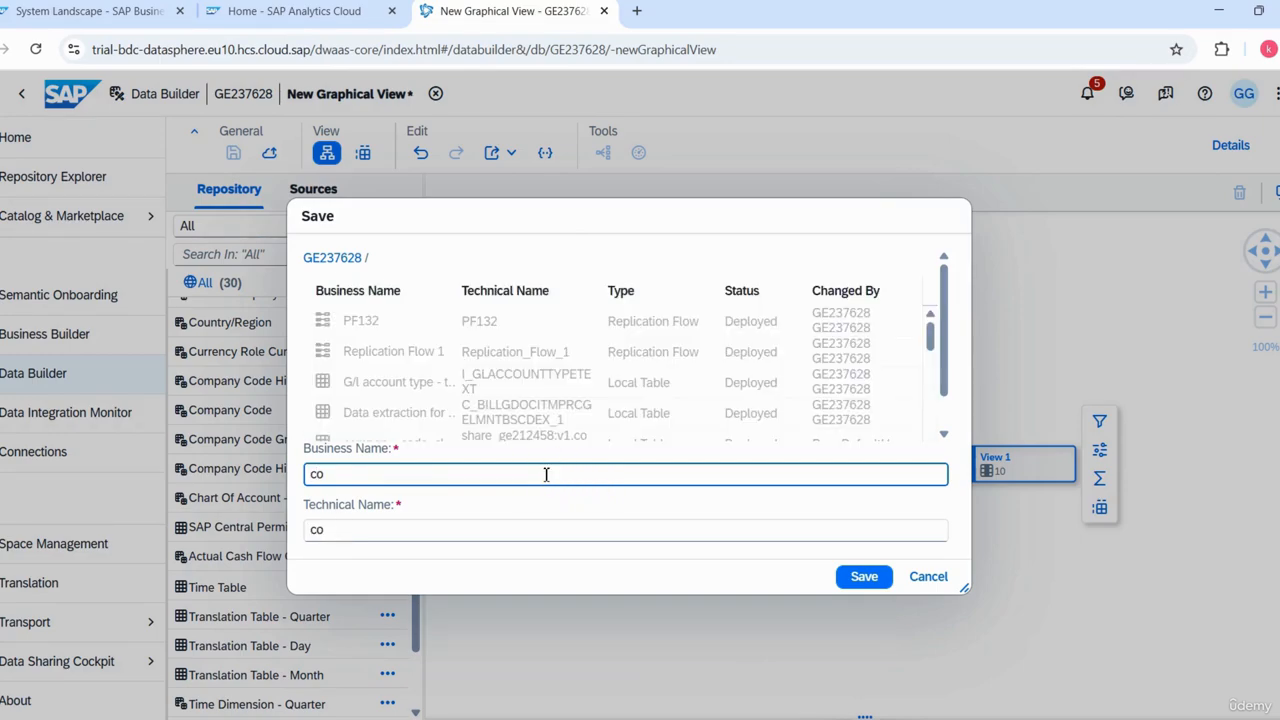
{"action": "key", "text": "BackSpace"}
{"action": "key", "text": "BackSpace"}
{"action": "key", "text": "BackSpace"}
{"action": "key", "text": "BackSpace"}
{"action": "key", "text": "BackSpace"}
{"action": "key", "text": "BackSpace"}
{"action": "key", "text": "BackSpace"}
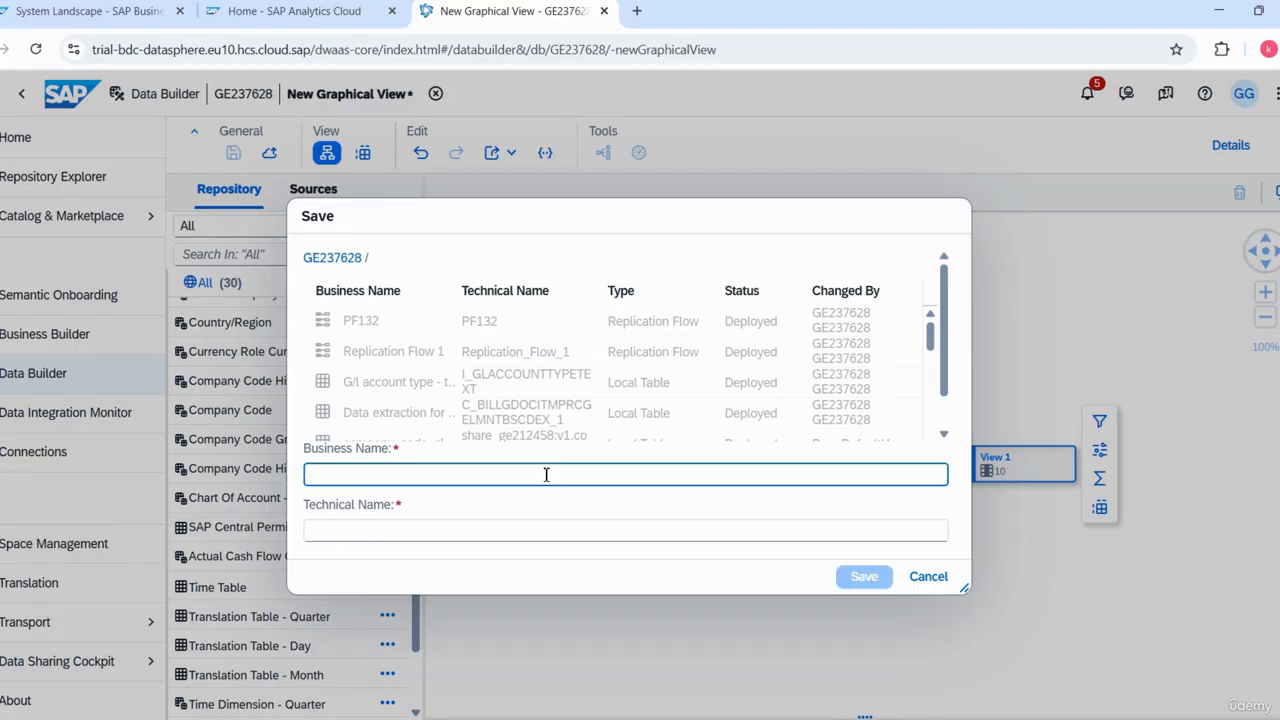
Name the view Z_COMPANY_STATUS and save it into the space as part of the deployment.
{"action": "type", "text": "Z_COMP"}
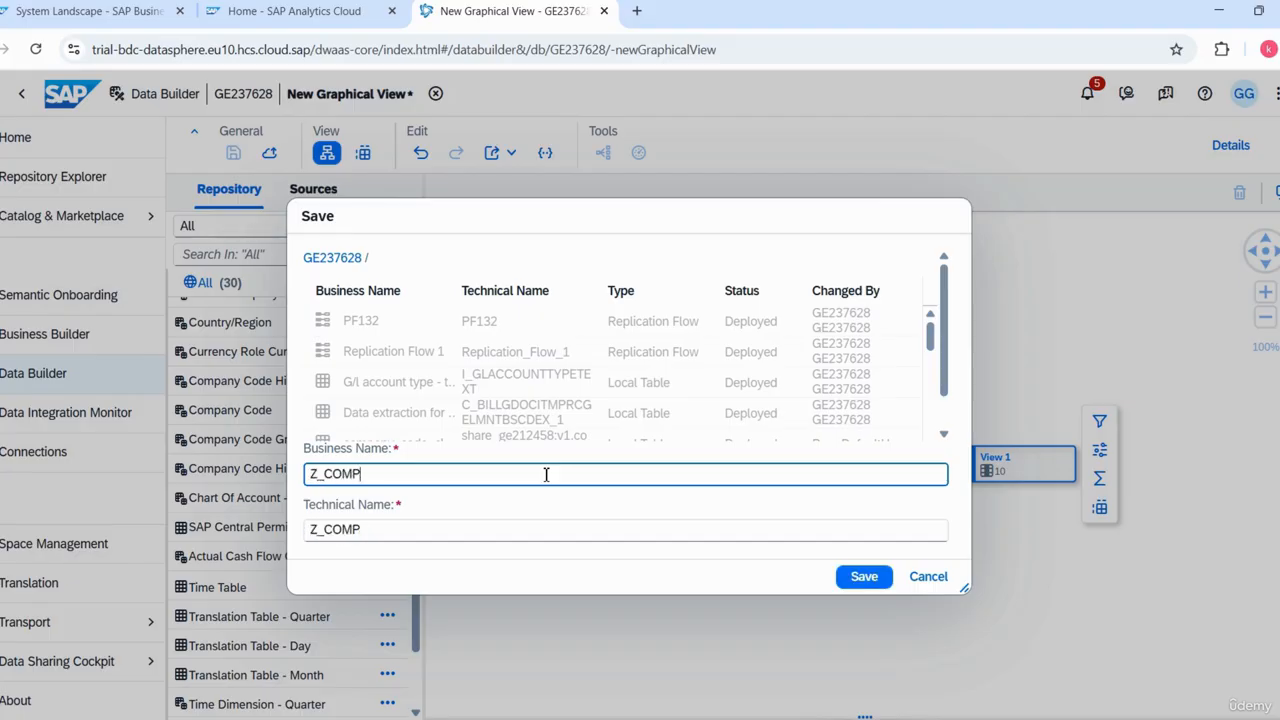
{"action": "type", "text": "ANY_STATUS"}
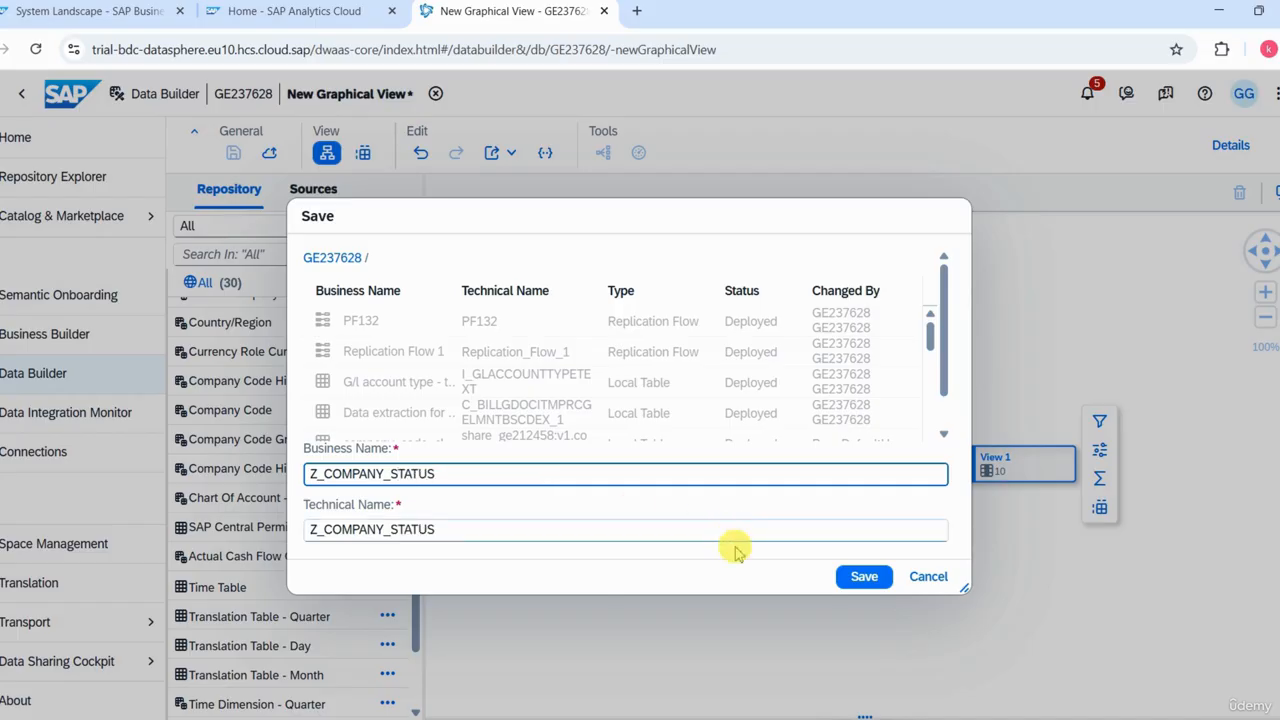
{"action": "left_click", "coordinate": [852, 578]}
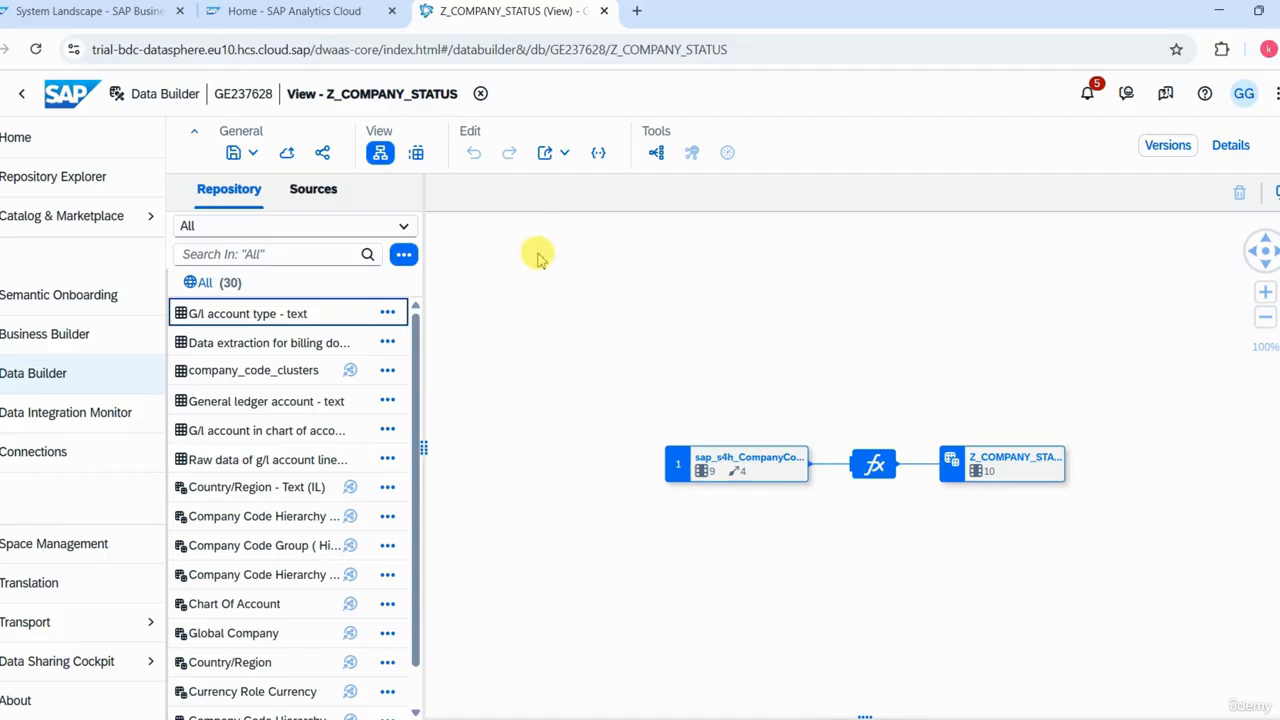
Show and refresh the data preview, close it, and preview the data of the Company Code source node.
{"action": "left_click", "coordinate": [416, 153]}
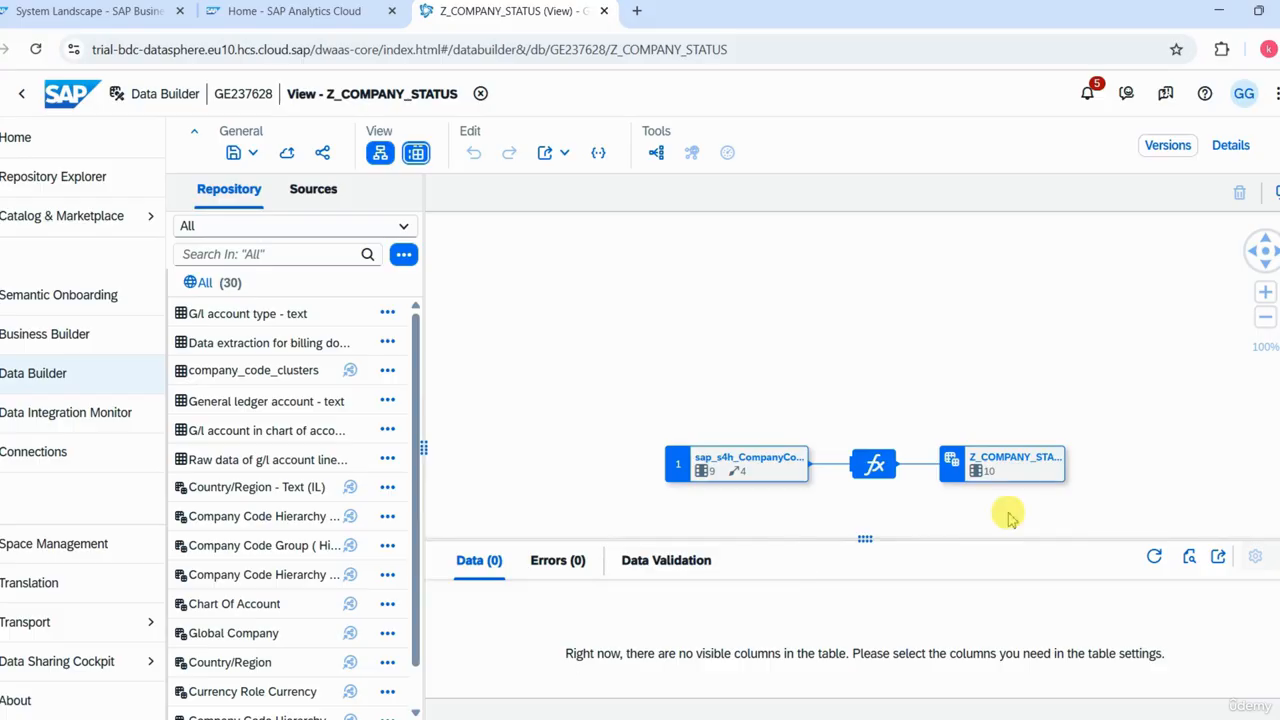
{"action": "left_click", "coordinate": [1158, 560]}
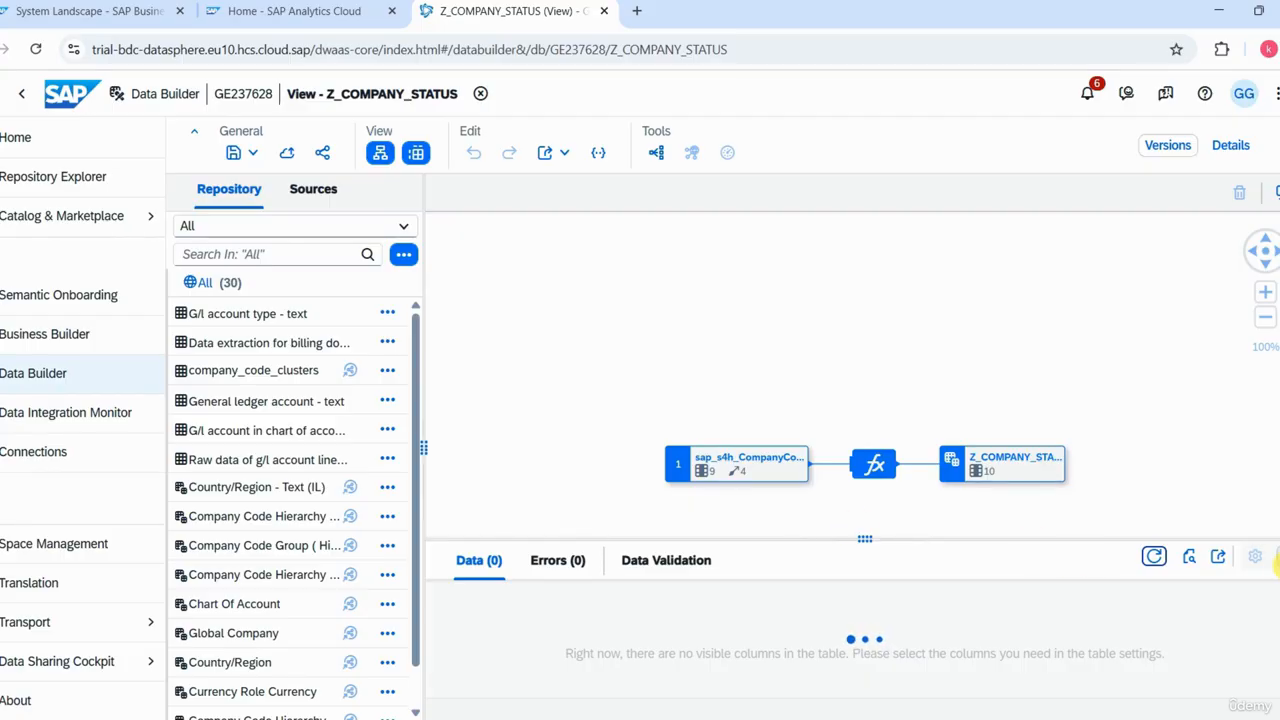
{"action": "left_click", "coordinate": [1276, 562]}
{"action": "left_click", "coordinate": [707, 475]}
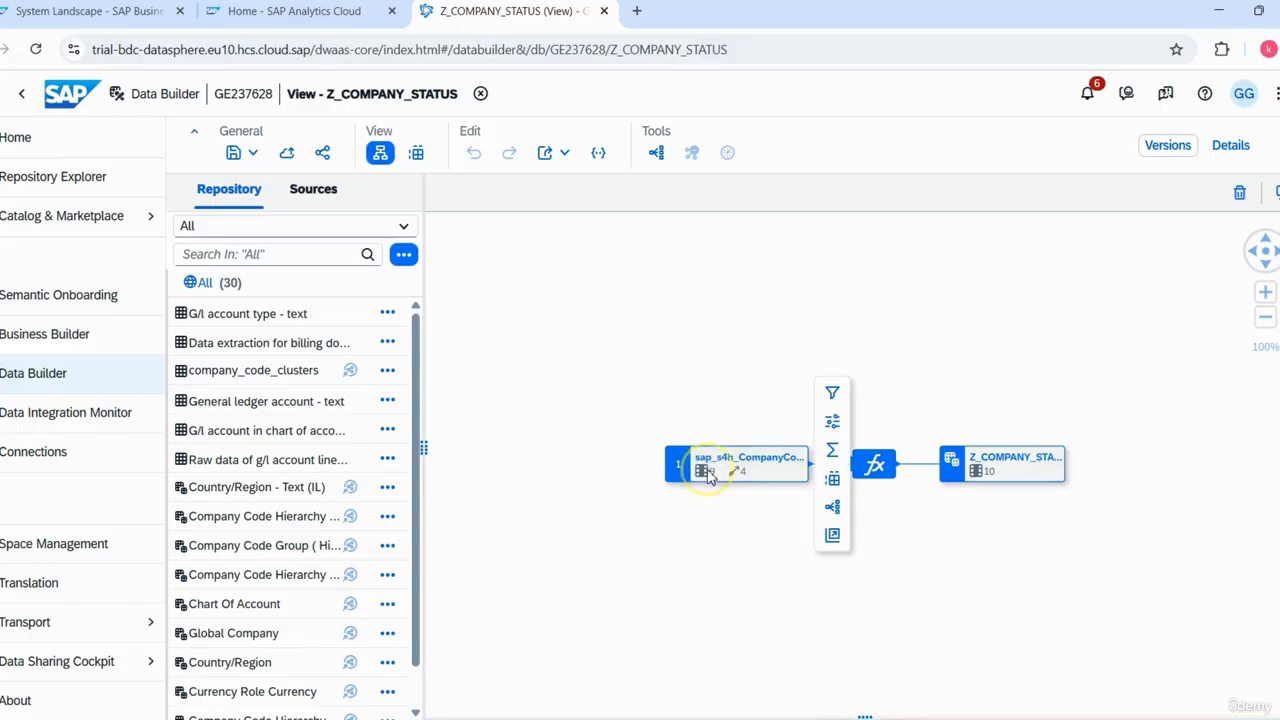
{"action": "left_click", "coordinate": [832, 480]}
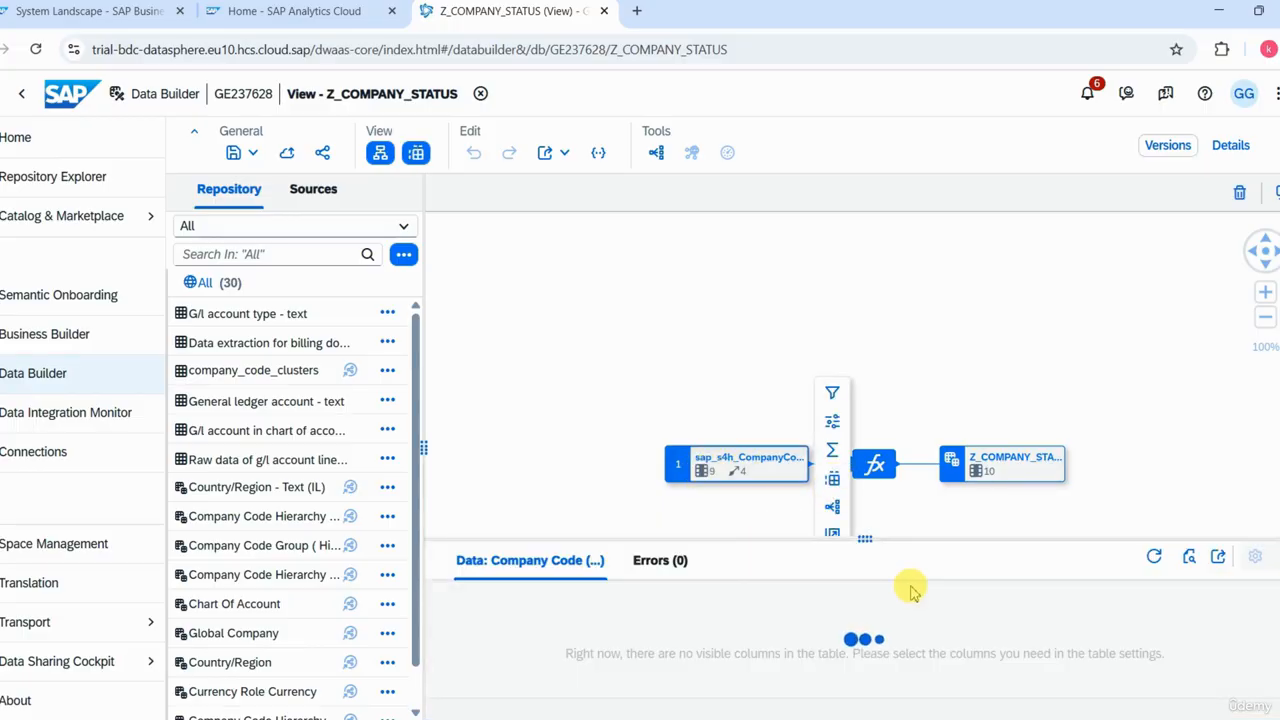
Preview the data of the Z_COMPANY_STATUS output node.
{"action": "left_click", "coordinate": [1003, 480]}
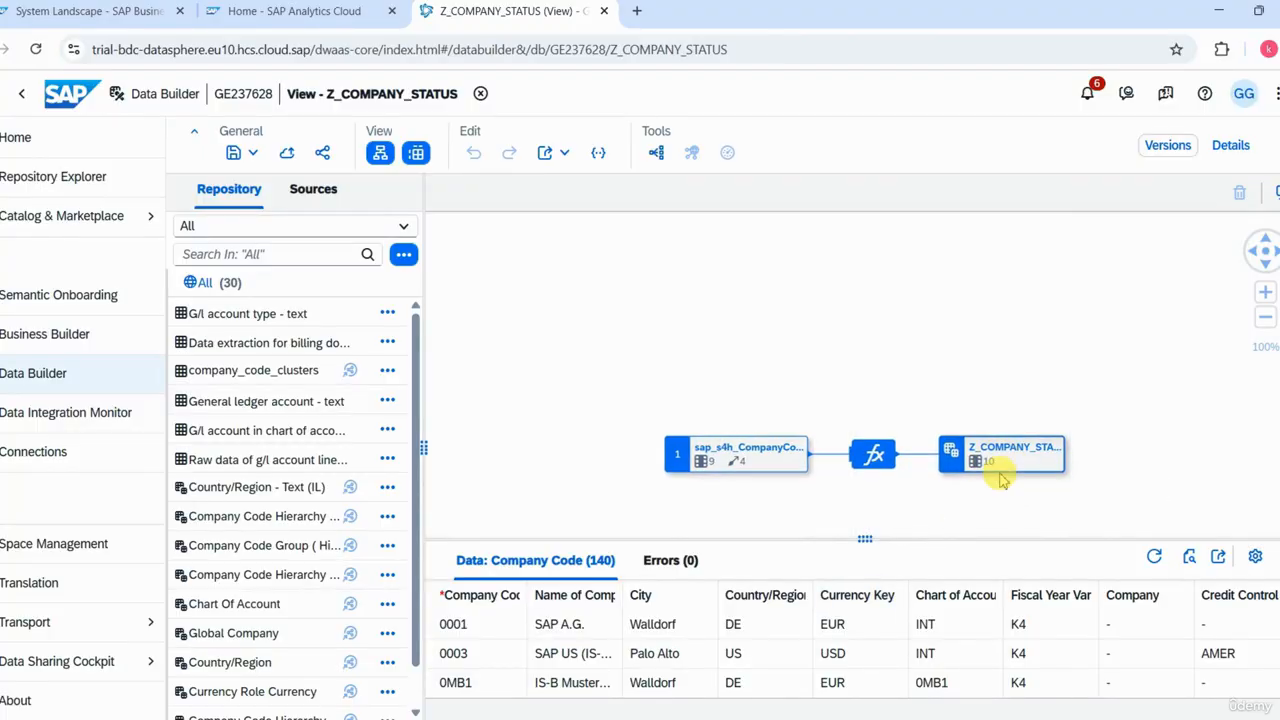
{"action": "left_click", "coordinate": [1003, 480]}
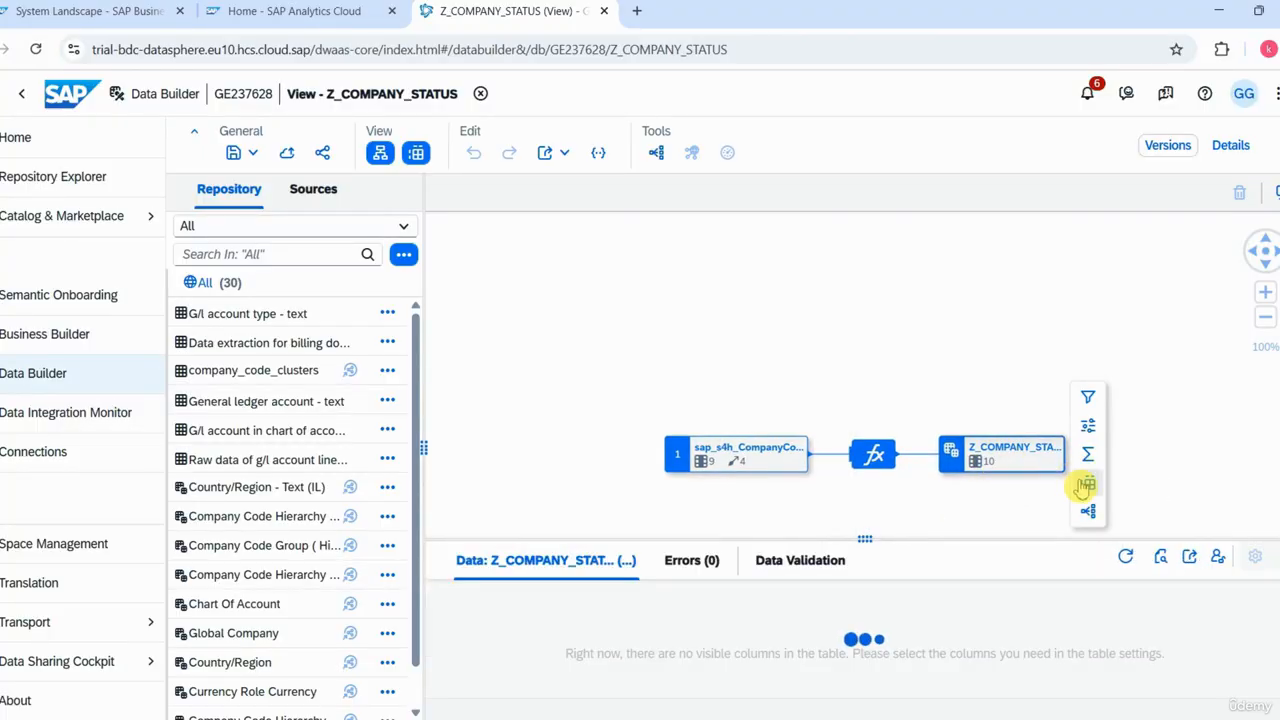
{"action": "left_click", "coordinate": [1087, 484]}
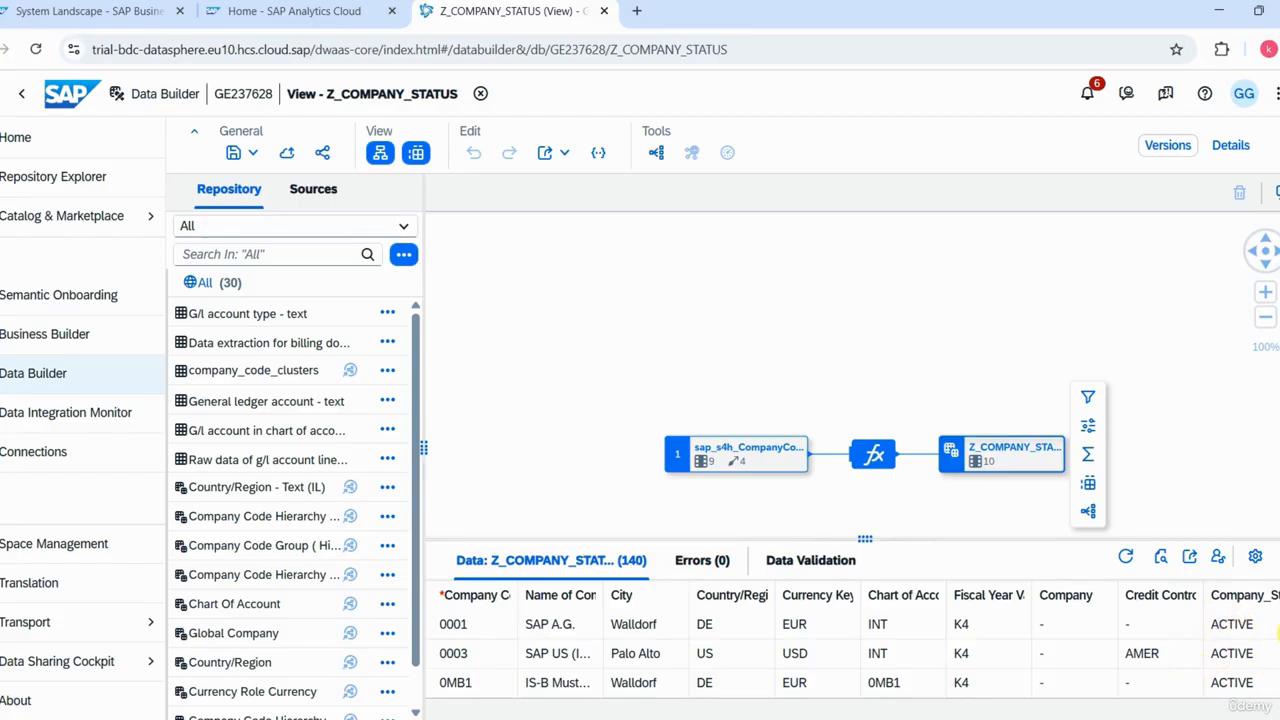
Check the Company_Status column in the previewed view data and close the data preview.
{"action": "left_click_drag", "start_coordinate": [1279, 633], "coordinate": [1279, 594]}
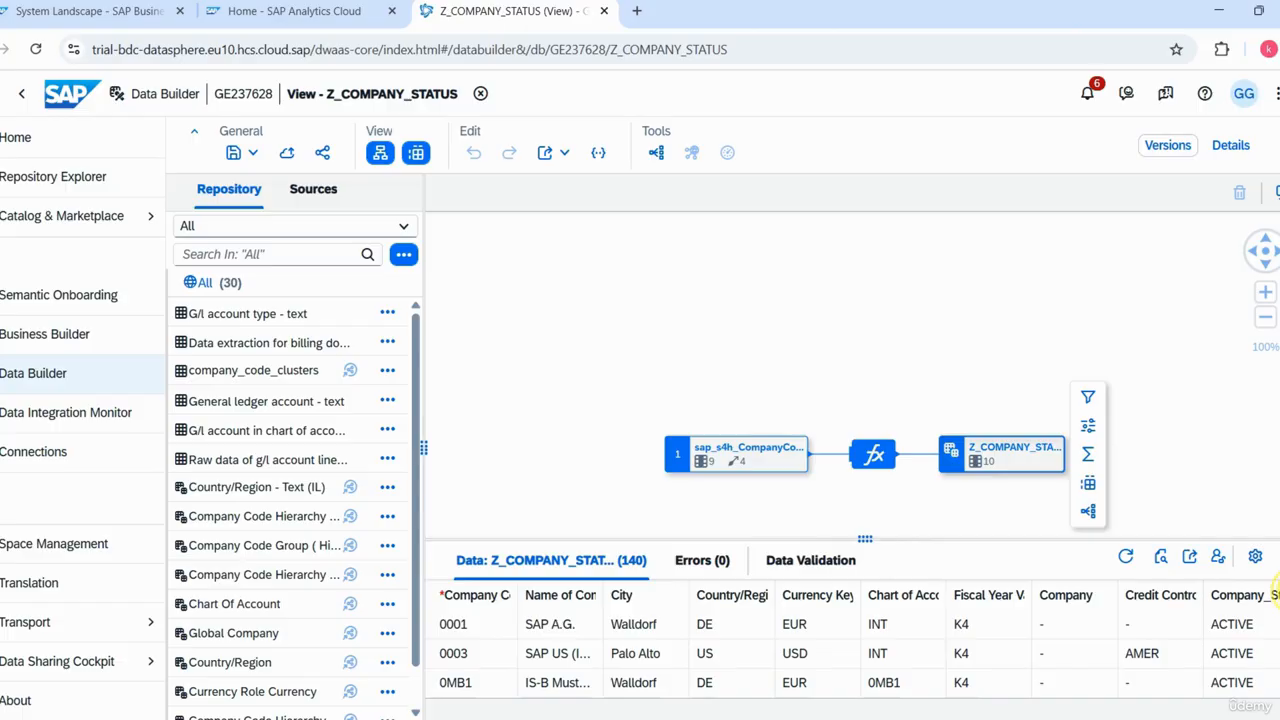
{"action": "left_click", "coordinate": [1260, 601]}
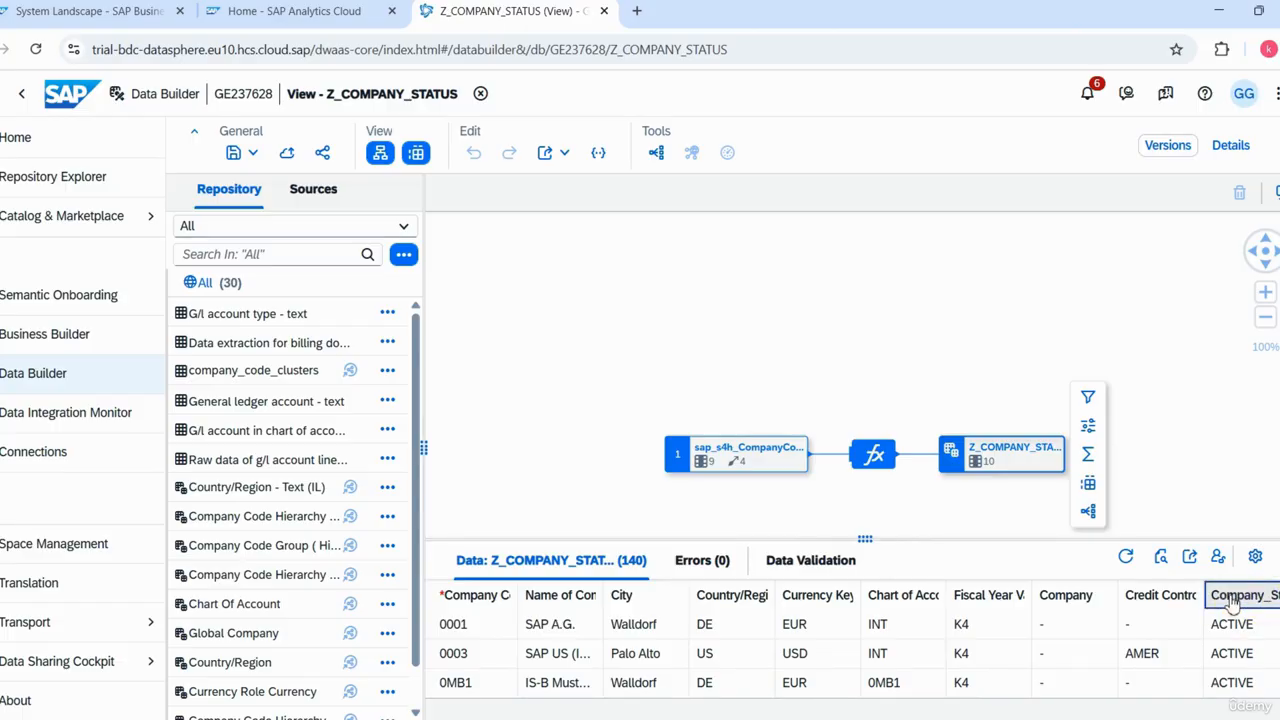
{"action": "left_click", "coordinate": [1238, 600]}
{"action": "left_click", "coordinate": [1222, 624]}
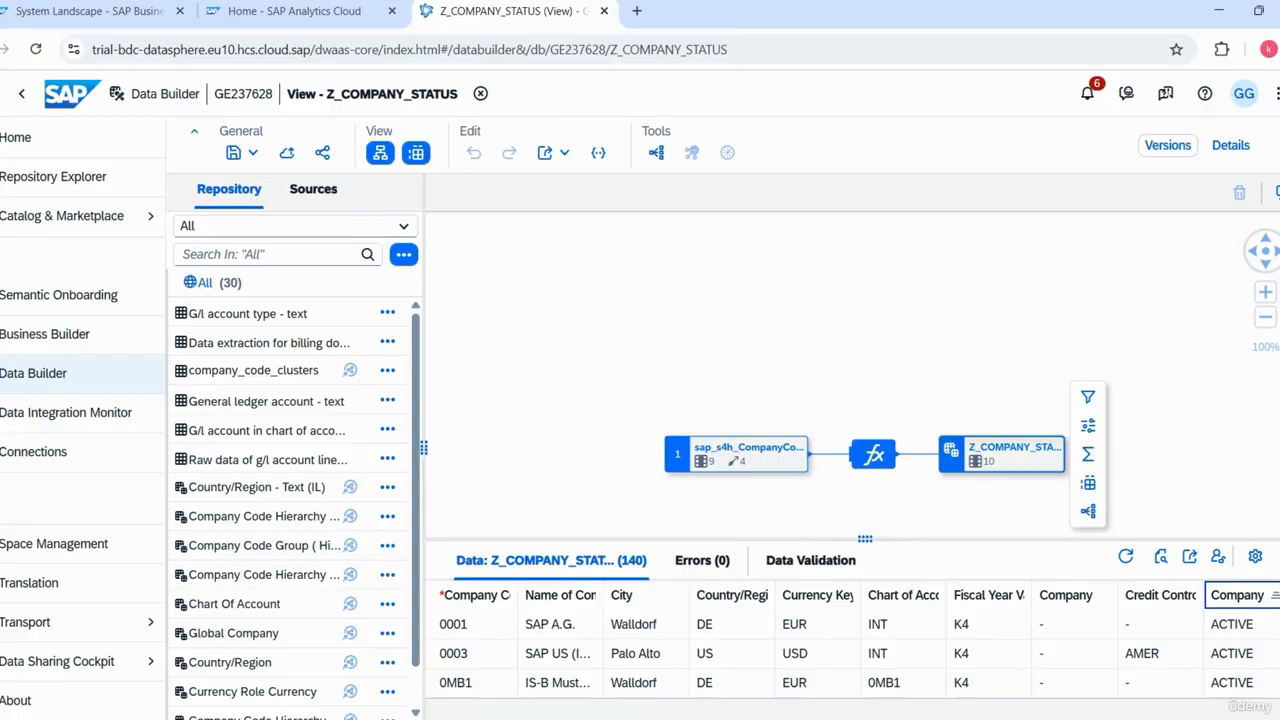
{"action": "mouse_move", "coordinate": [1279, 620]}
{"action": "left_mouse_down"}
{"action": "mouse_move", "coordinate": [1279, 675]}
{"action": "mouse_move", "coordinate": [1276, 618]}
{"action": "left_mouse_up"}
{"action": "left_click", "coordinate": [1275, 556]}
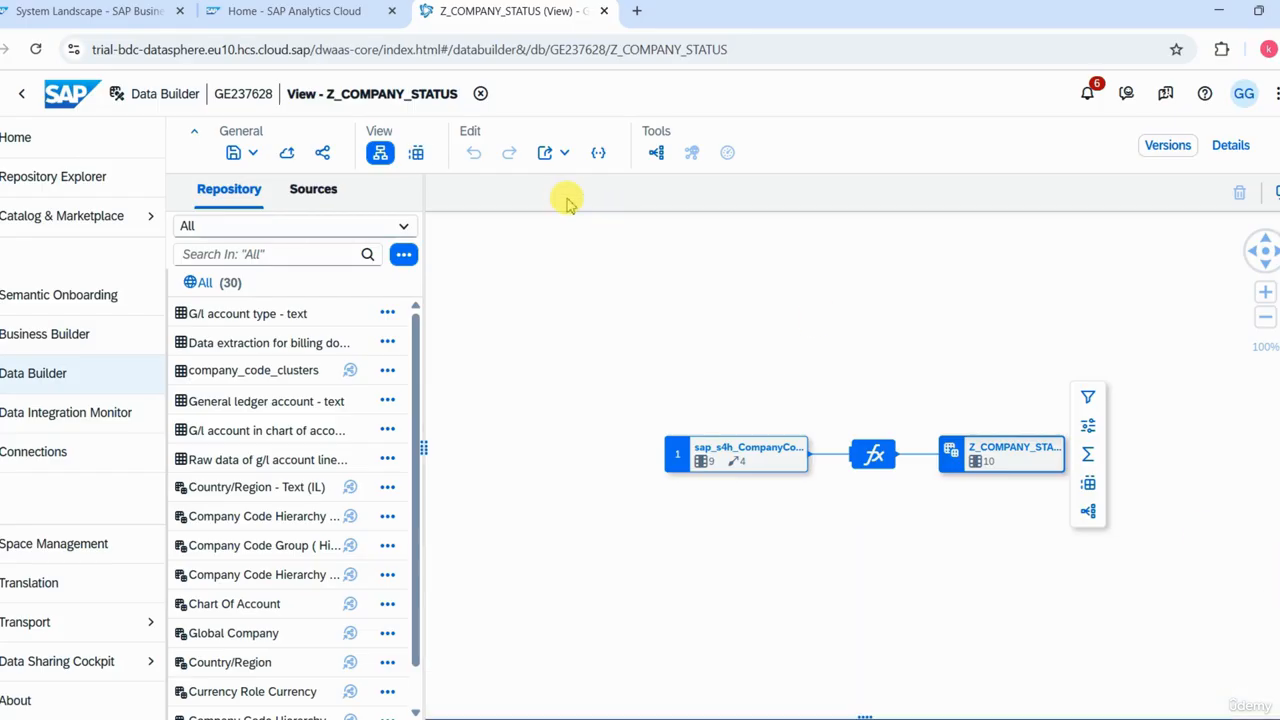
Switch to SAP Business Data Cloud and look at the available SAP Database and Data Management Data Products package and its status.
{"action": "left_click", "coordinate": [110, 12]}
{"action": "left_click", "coordinate": [55, 190]}
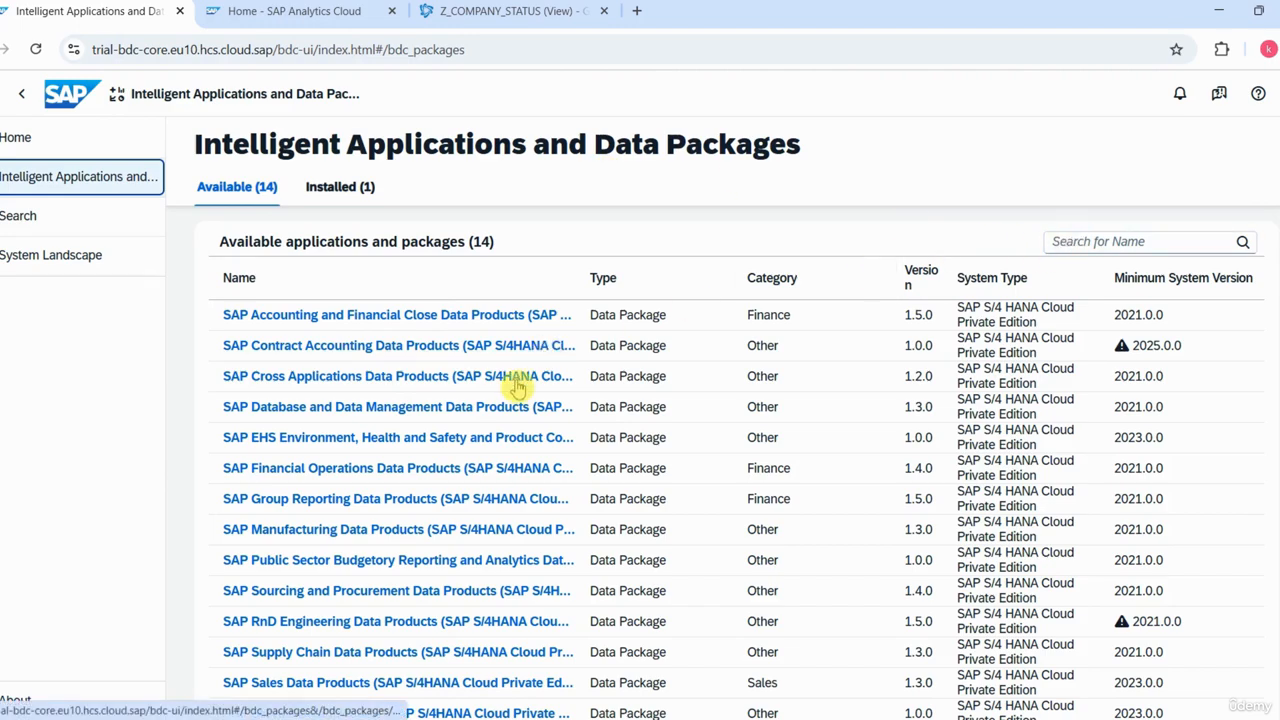
{"action": "left_click", "coordinate": [365, 410]}
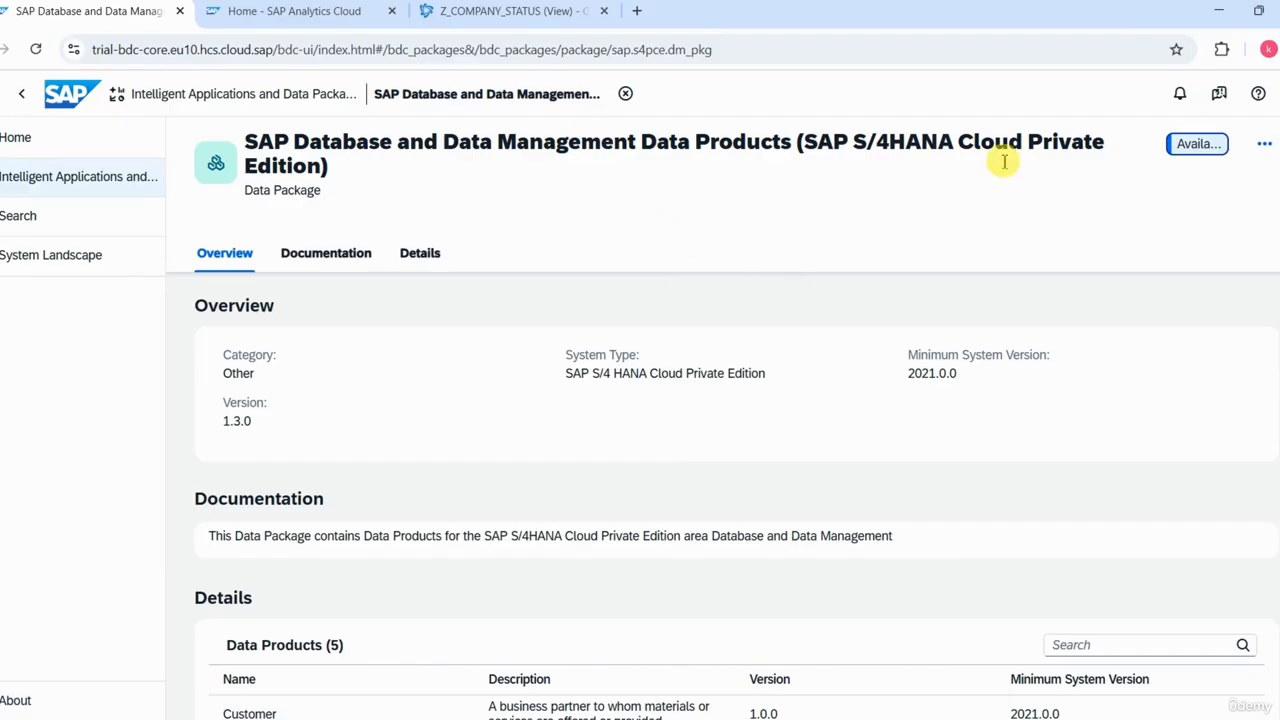
{"action": "left_click", "coordinate": [1182, 163]}
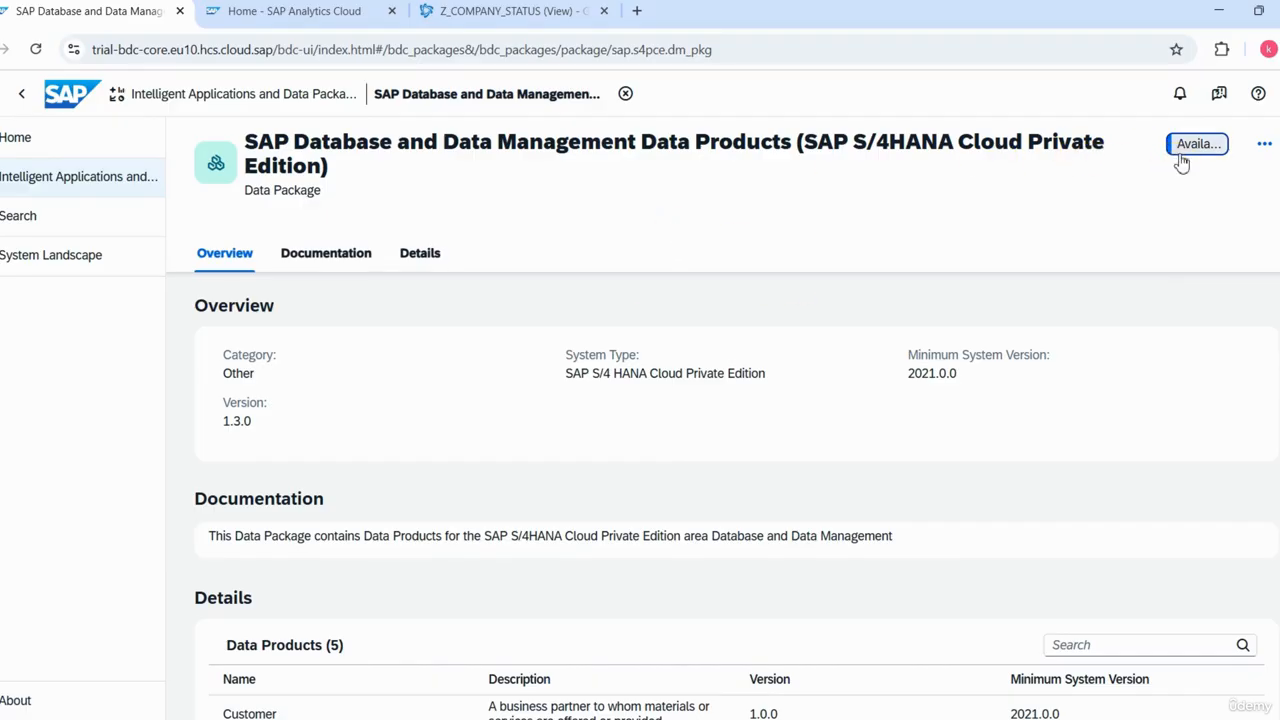
{"action": "left_click", "coordinate": [1182, 163]}
{"action": "left_click", "coordinate": [1180, 162]}
List the installed applications and packages and open Working Capital Insights.
{"action": "left_click", "coordinate": [80, 188]}
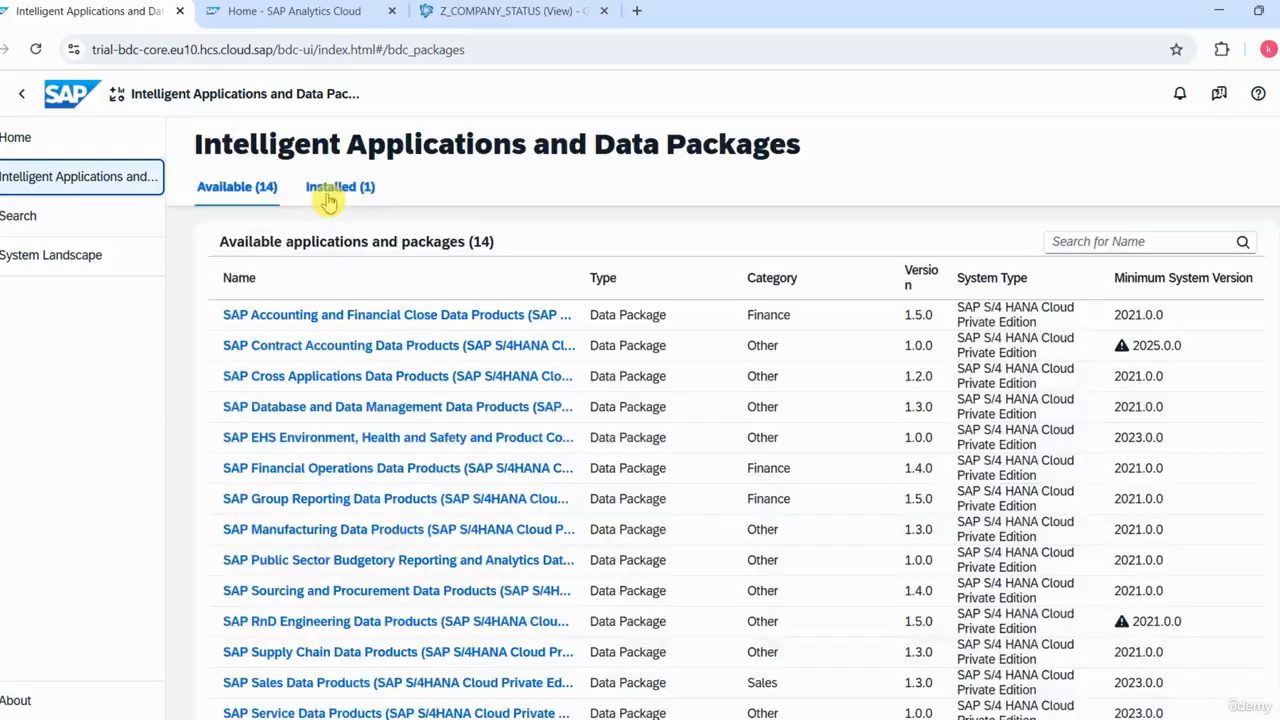
{"action": "left_click", "coordinate": [322, 199]}
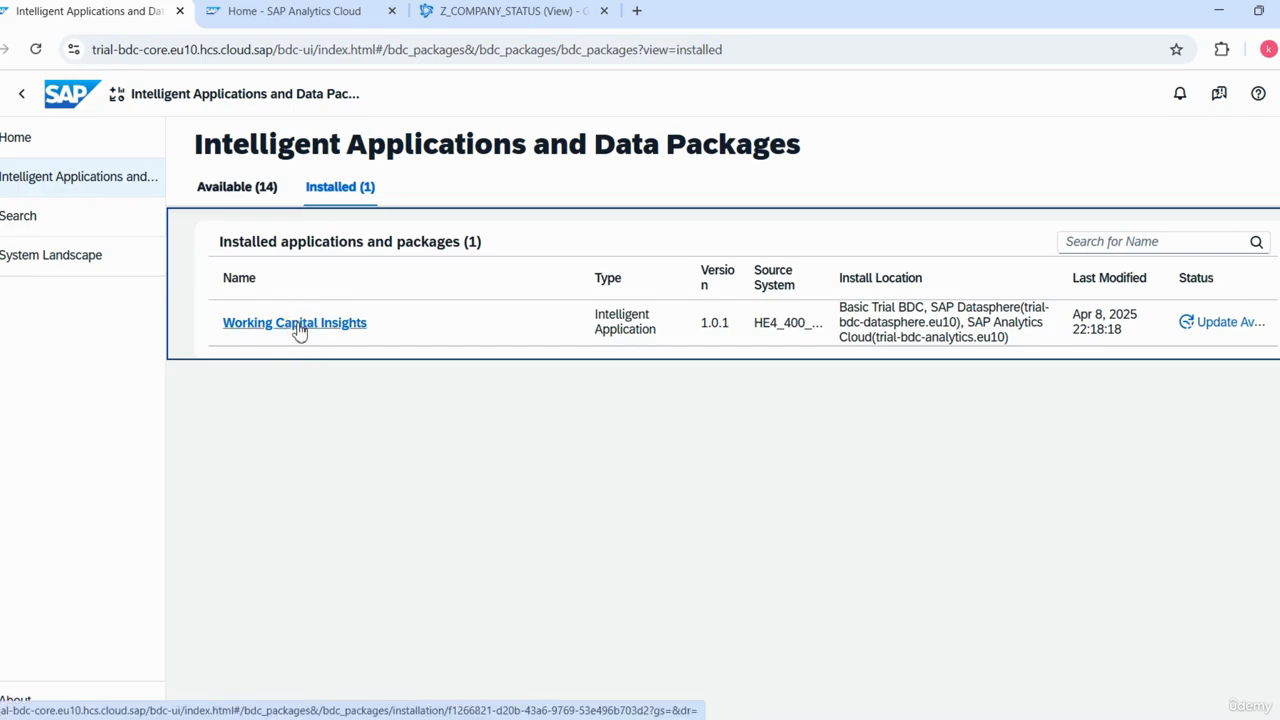
{"action": "left_click", "coordinate": [299, 331]}
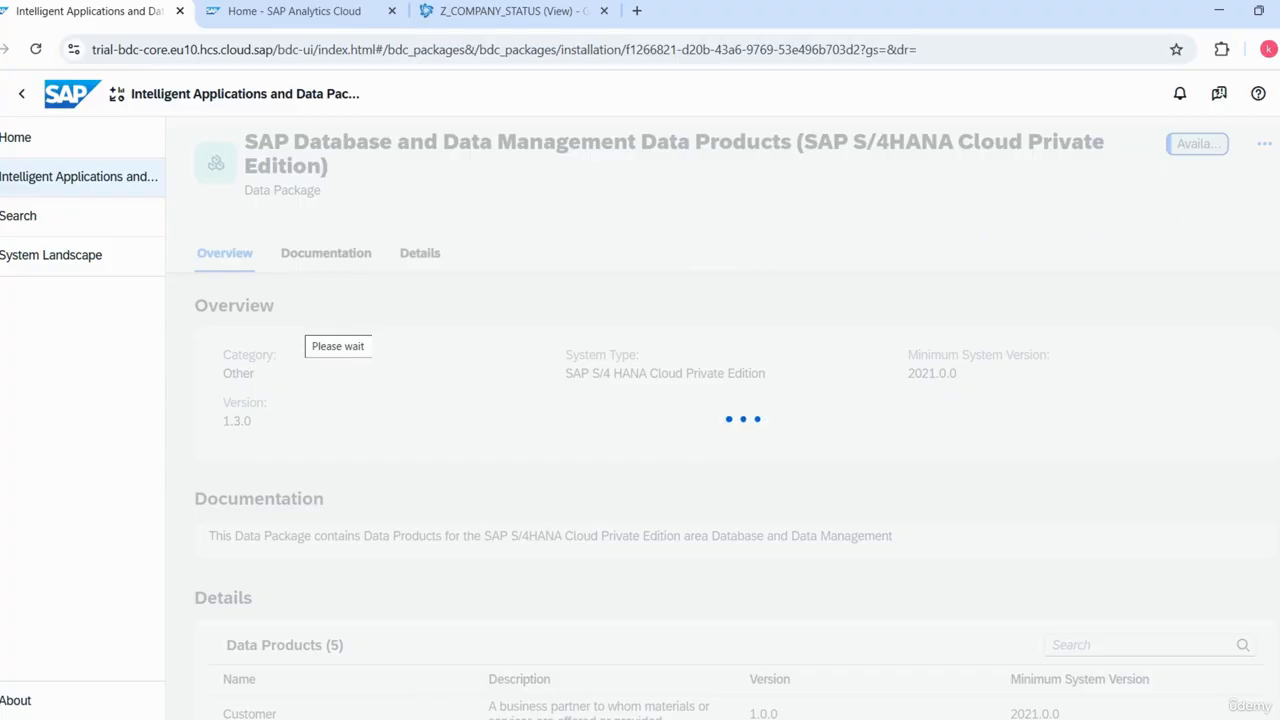
Review the data products of Working Capital Insights and highlight the CashFlow name.
{"action": "scroll", "coordinate": [1275, 395], "scroll_direction": "down", "scroll_amount": 7}
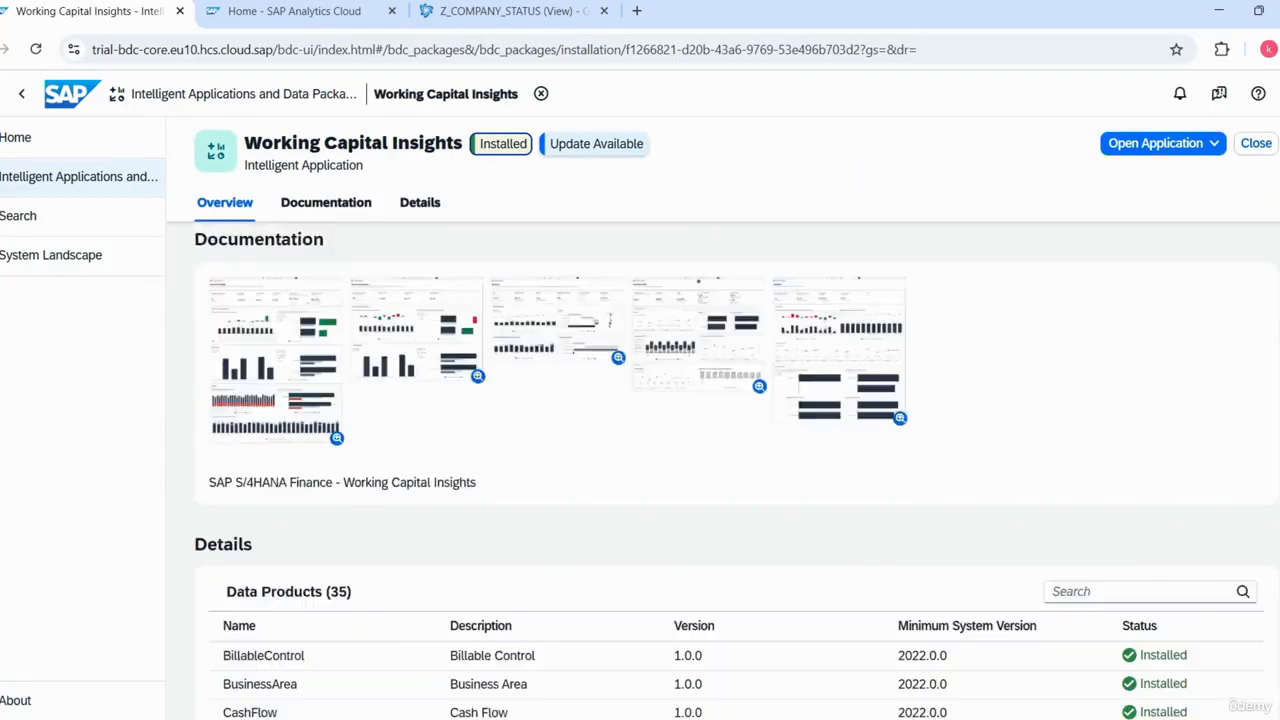
{"action": "scroll", "coordinate": [1275, 395], "scroll_direction": "up", "scroll_amount": 1}
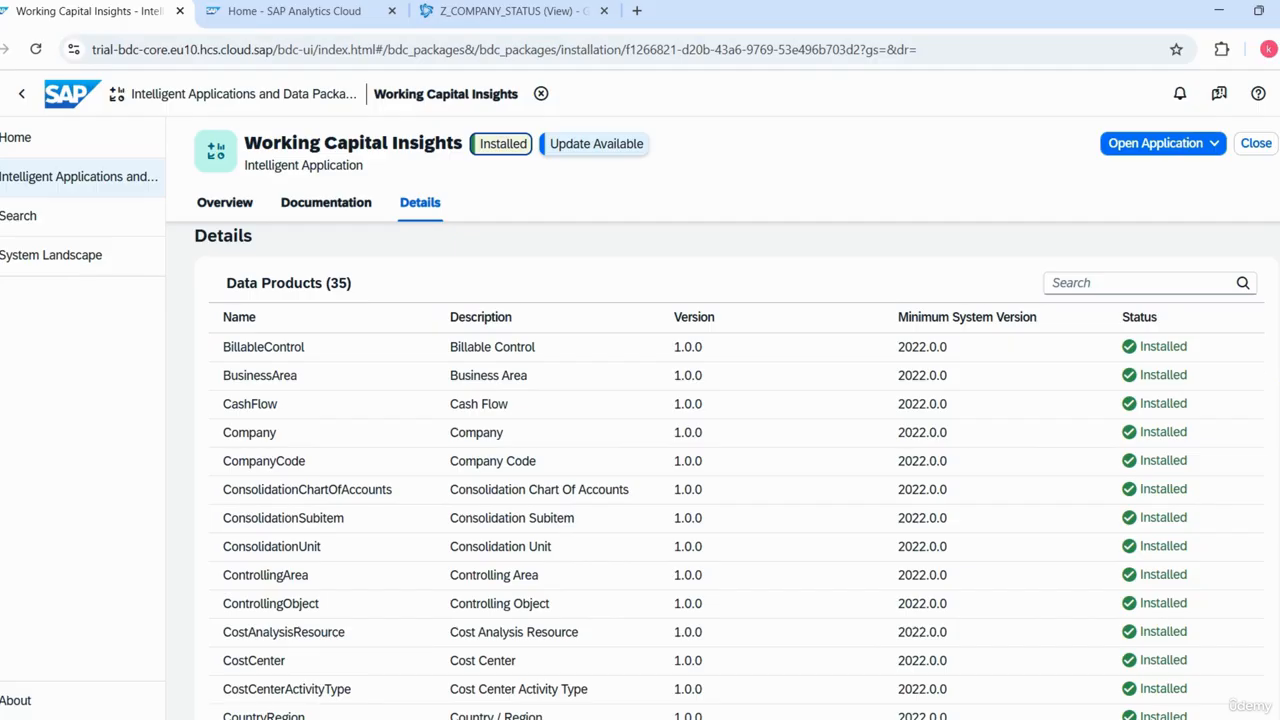
{"action": "scroll", "coordinate": [1275, 415], "scroll_direction": "down", "scroll_amount": 1}
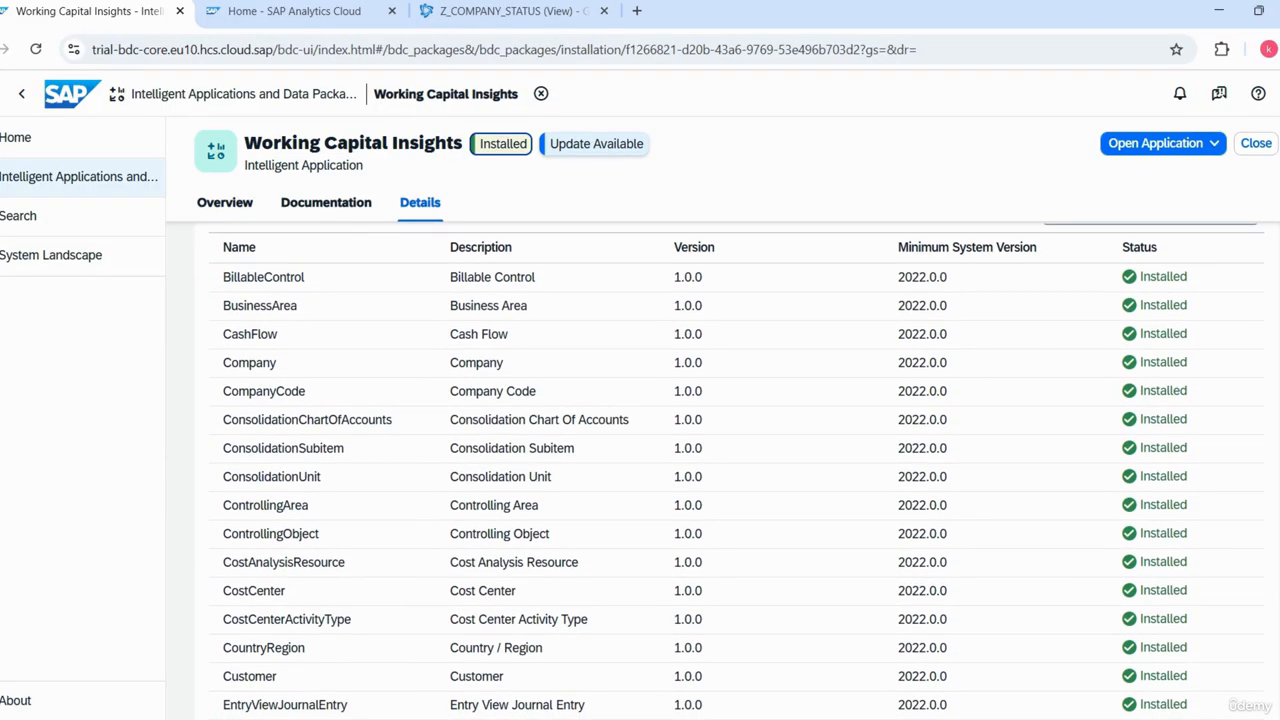
{"action": "scroll", "coordinate": [1275, 415], "scroll_direction": "down", "scroll_amount": 1}
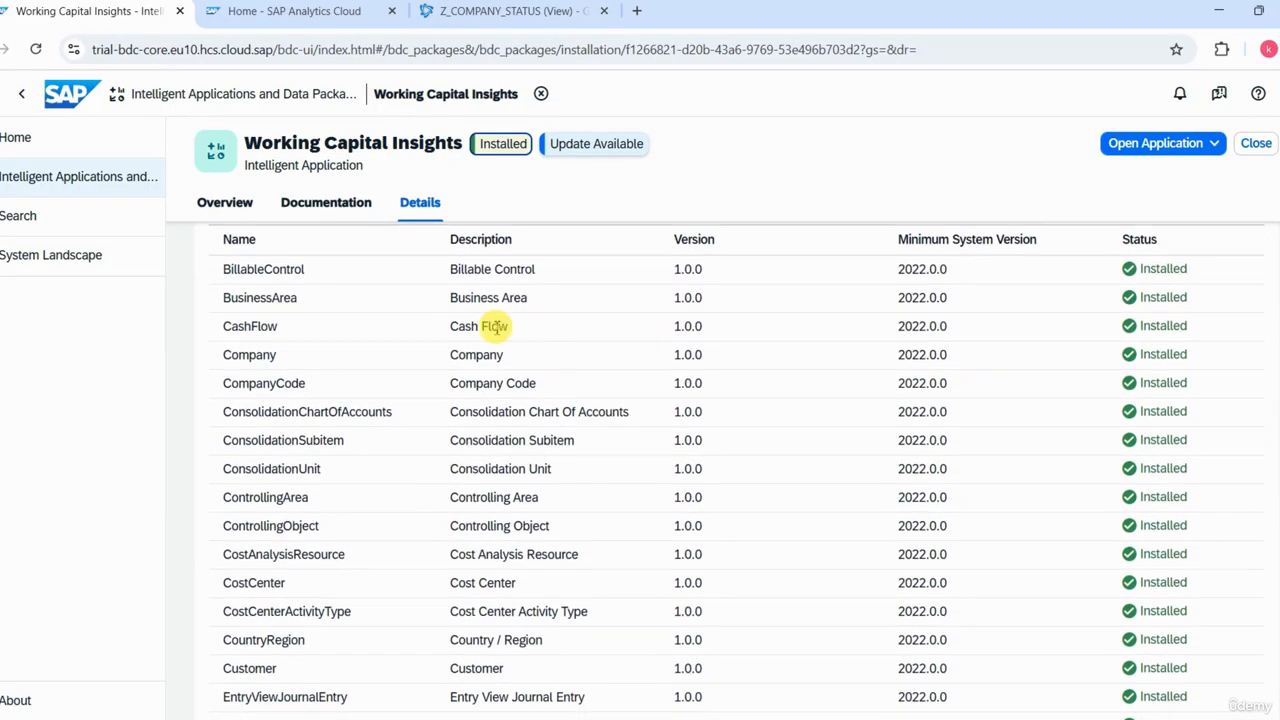
{"action": "left_click_drag", "start_coordinate": [296, 328], "coordinate": [224, 328]}
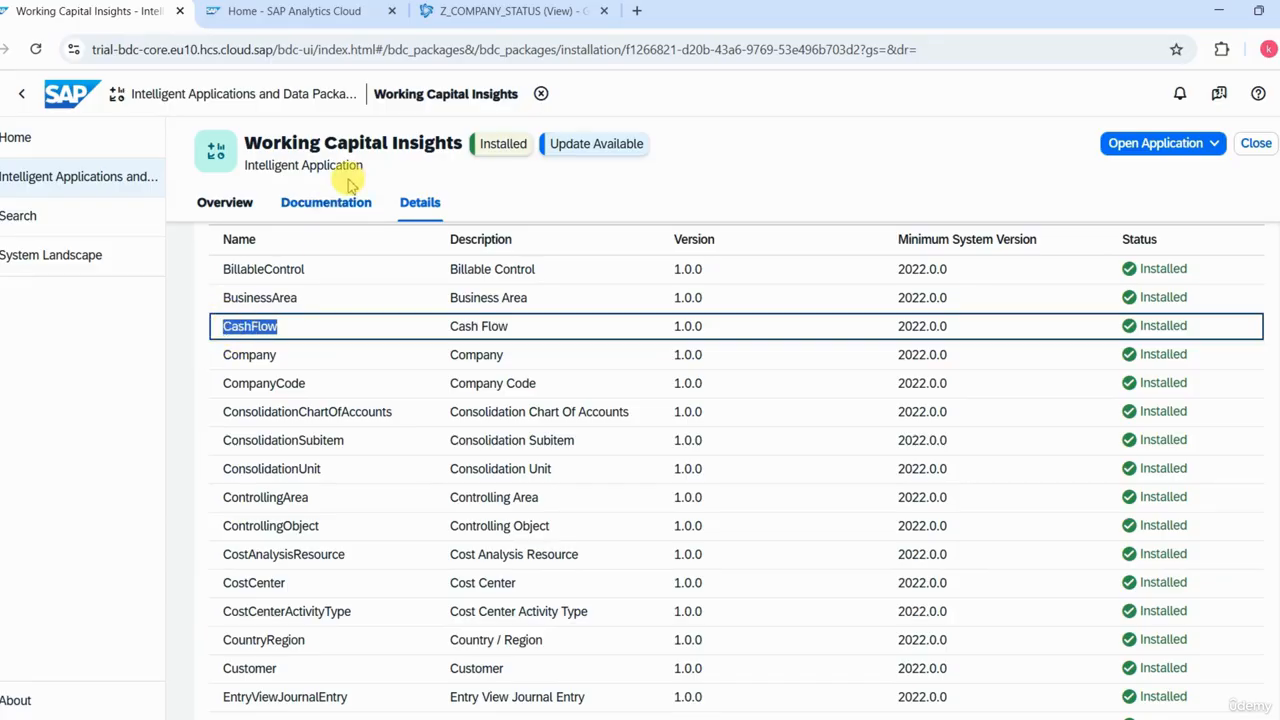
Switch to SAP Datasphere and list the objects of the IA Working Capital (BDC) space in the Repository Explorer.
{"action": "left_click", "coordinate": [456, 14]}
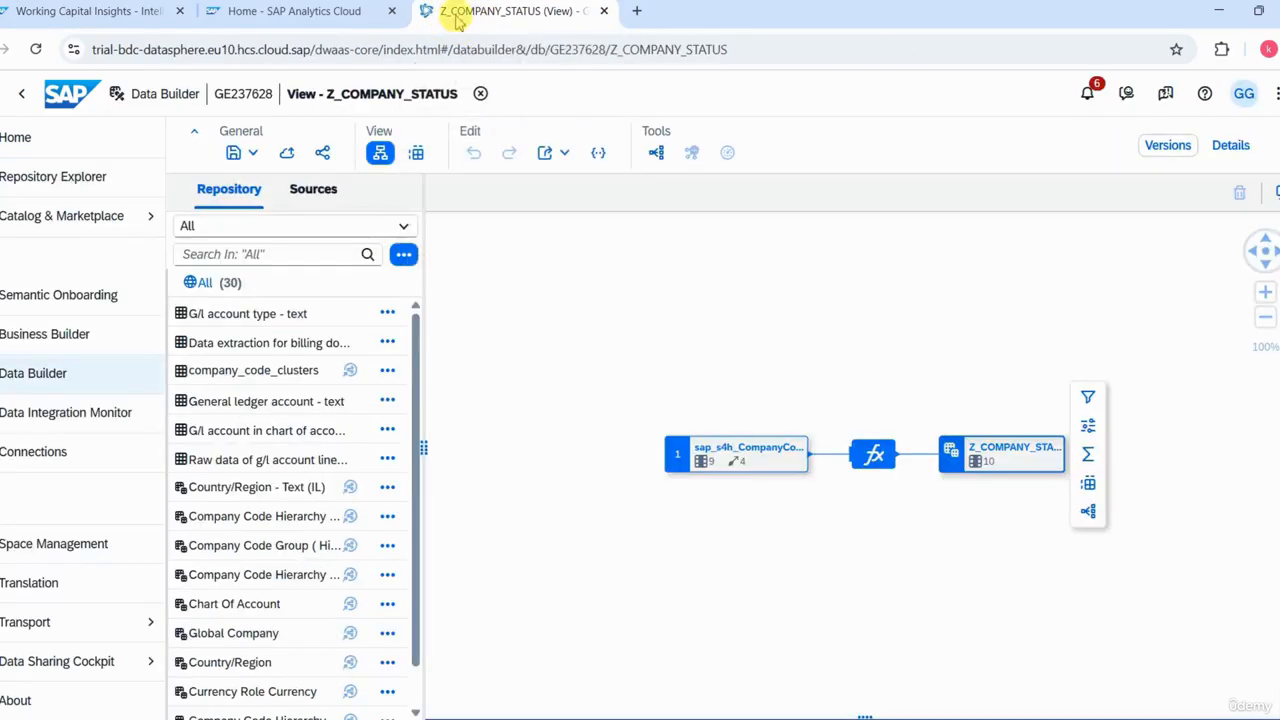
{"action": "left_click", "coordinate": [60, 158]}
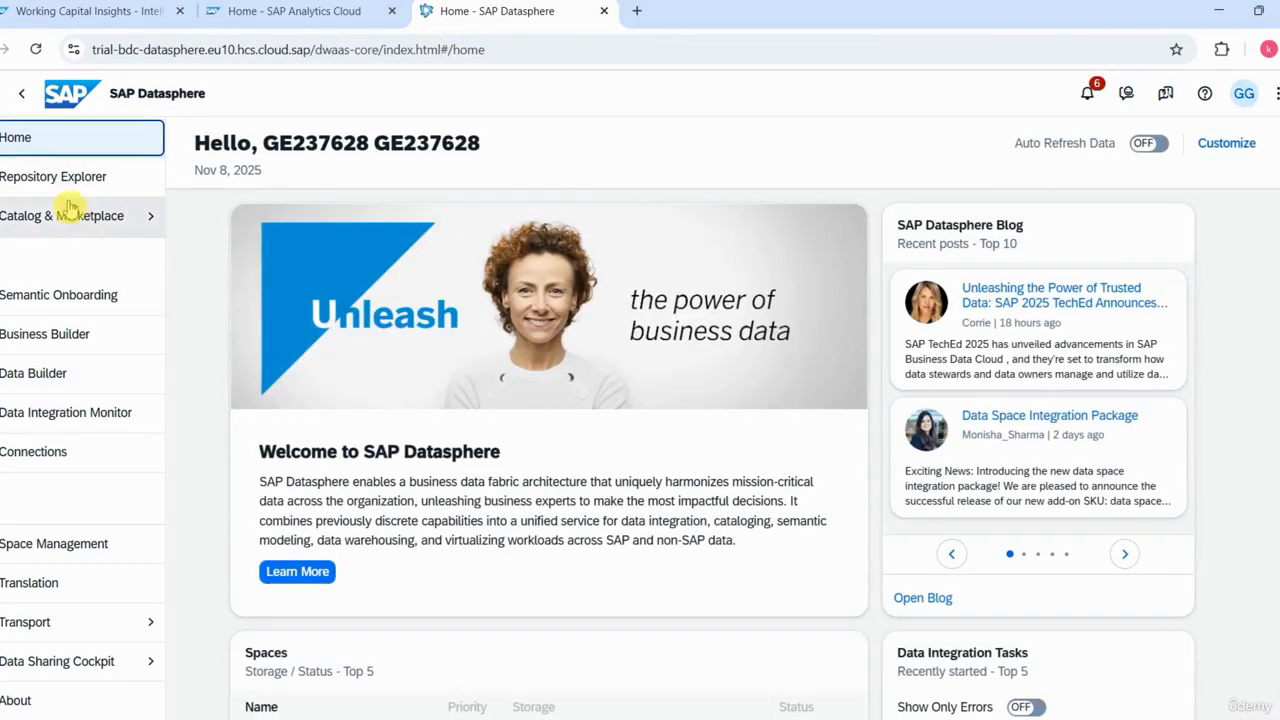
{"action": "left_click", "coordinate": [57, 186]}
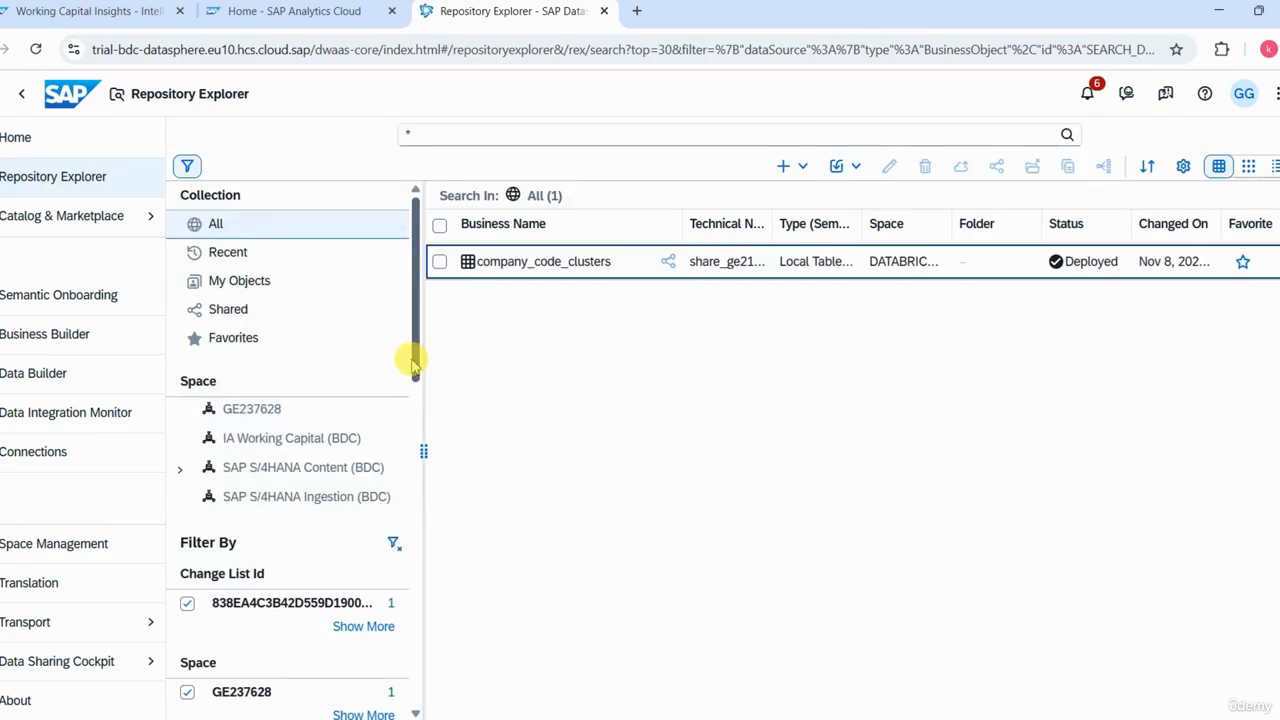
{"action": "mouse_move", "coordinate": [414, 366]}
{"action": "left_mouse_down"}
{"action": "mouse_move", "coordinate": [414, 380]}
{"action": "mouse_move", "coordinate": [413, 364]}
{"action": "left_mouse_up"}
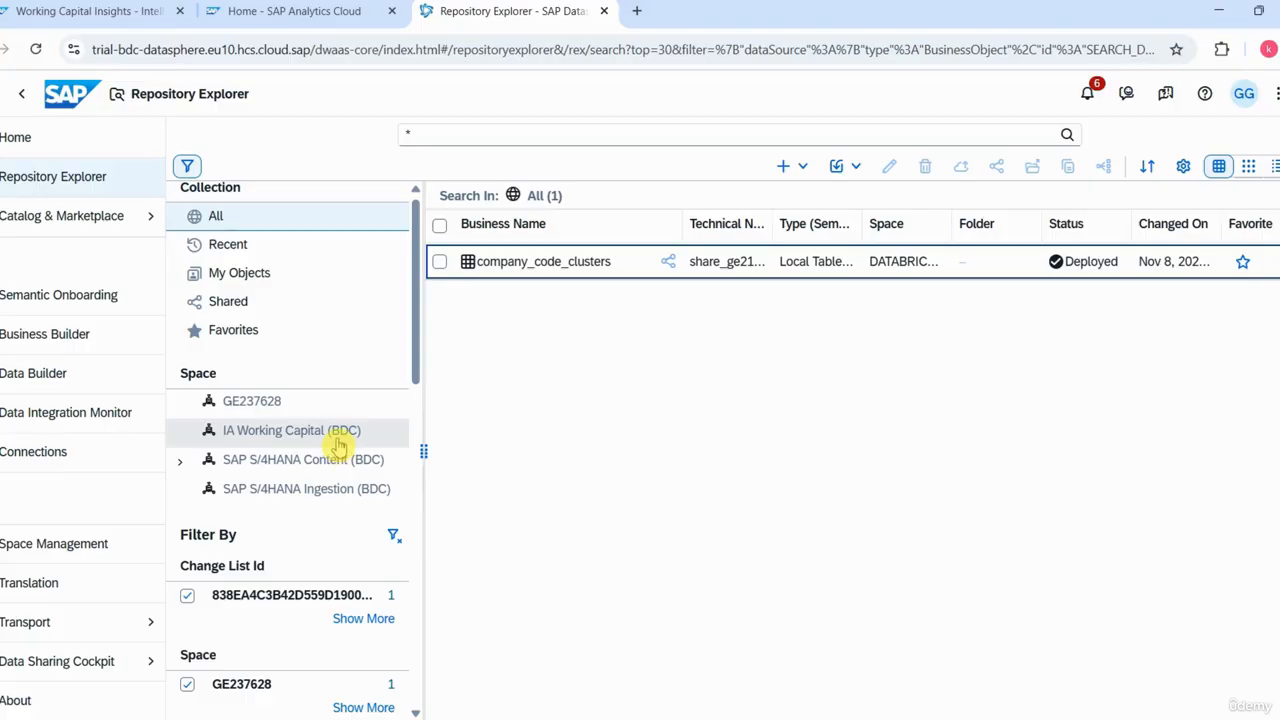
{"action": "left_click", "coordinate": [278, 438]}
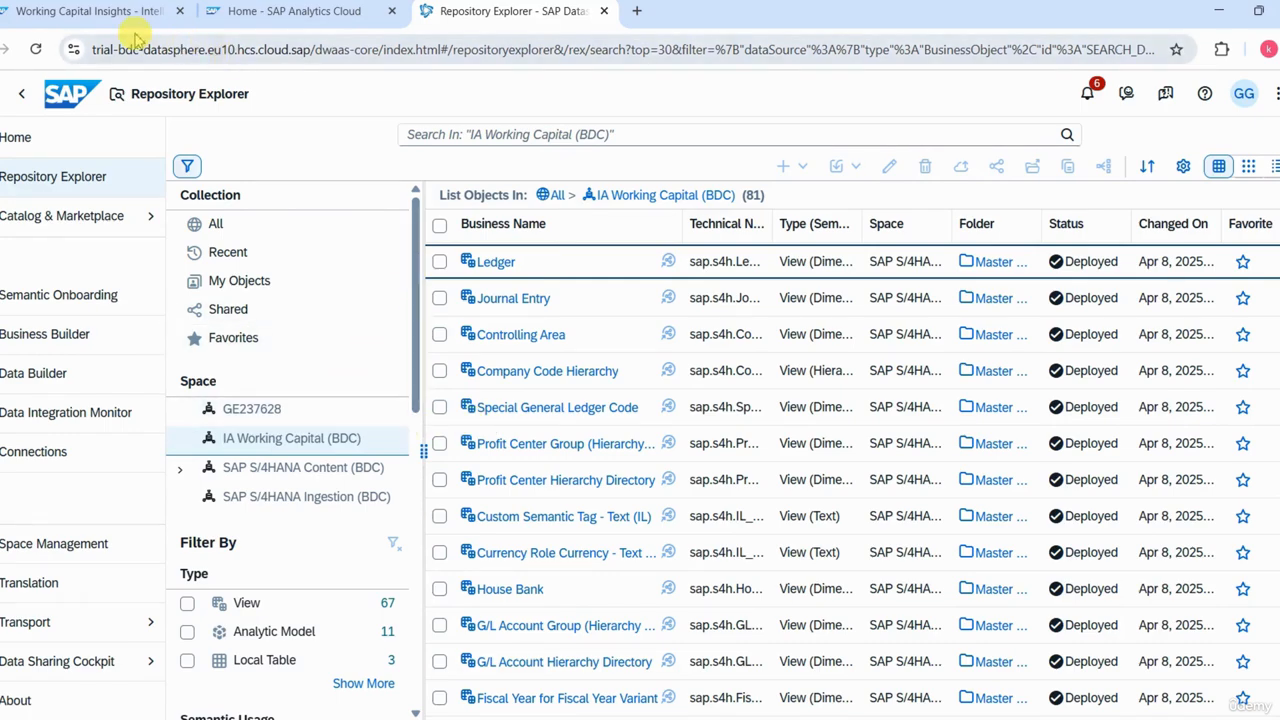
Switch to SAP Analytics Cloud and show the Intelligent Applications folders among the files.
{"action": "left_click", "coordinate": [245, 20]}
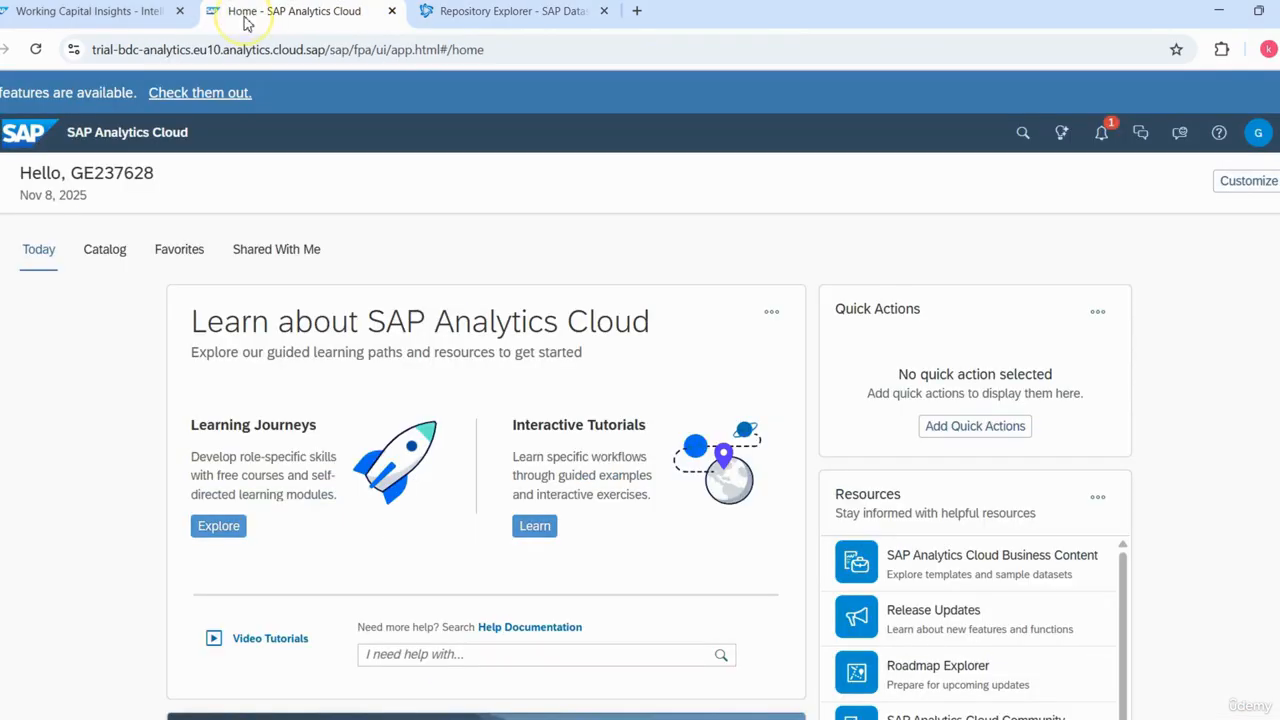
{"action": "left_click", "coordinate": [0, 133]}
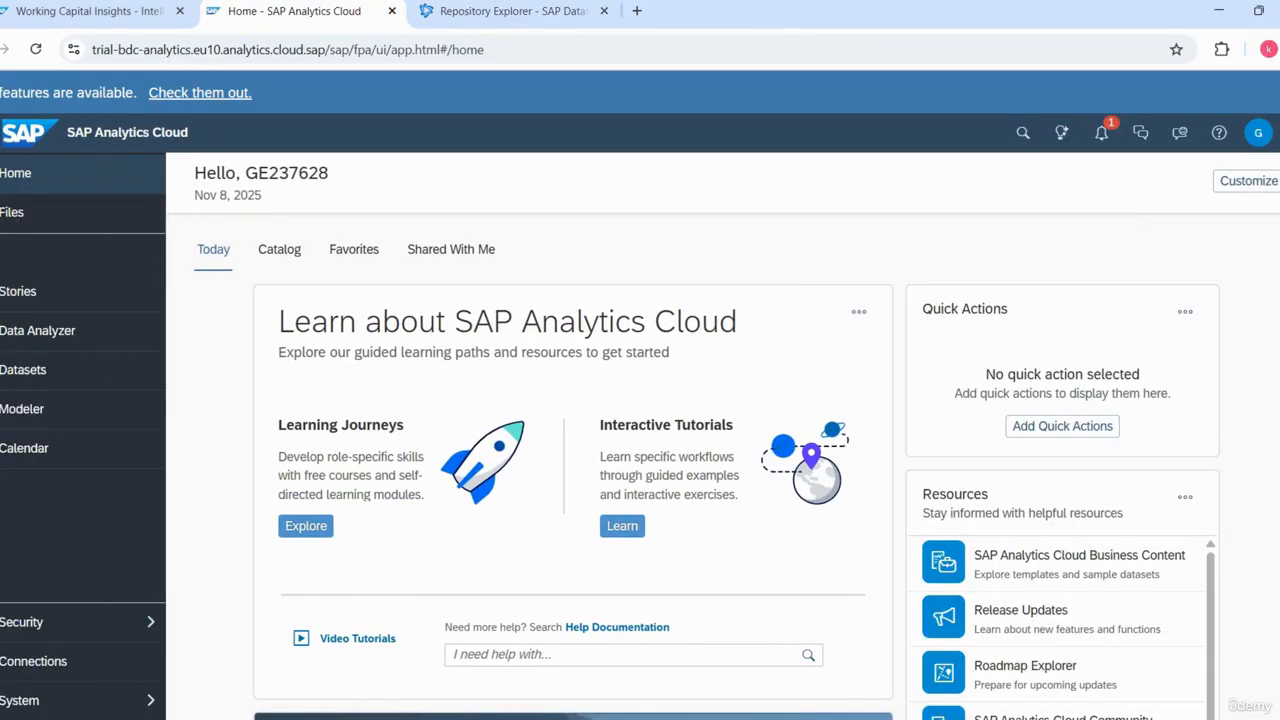
{"action": "left_click", "coordinate": [22, 216]}
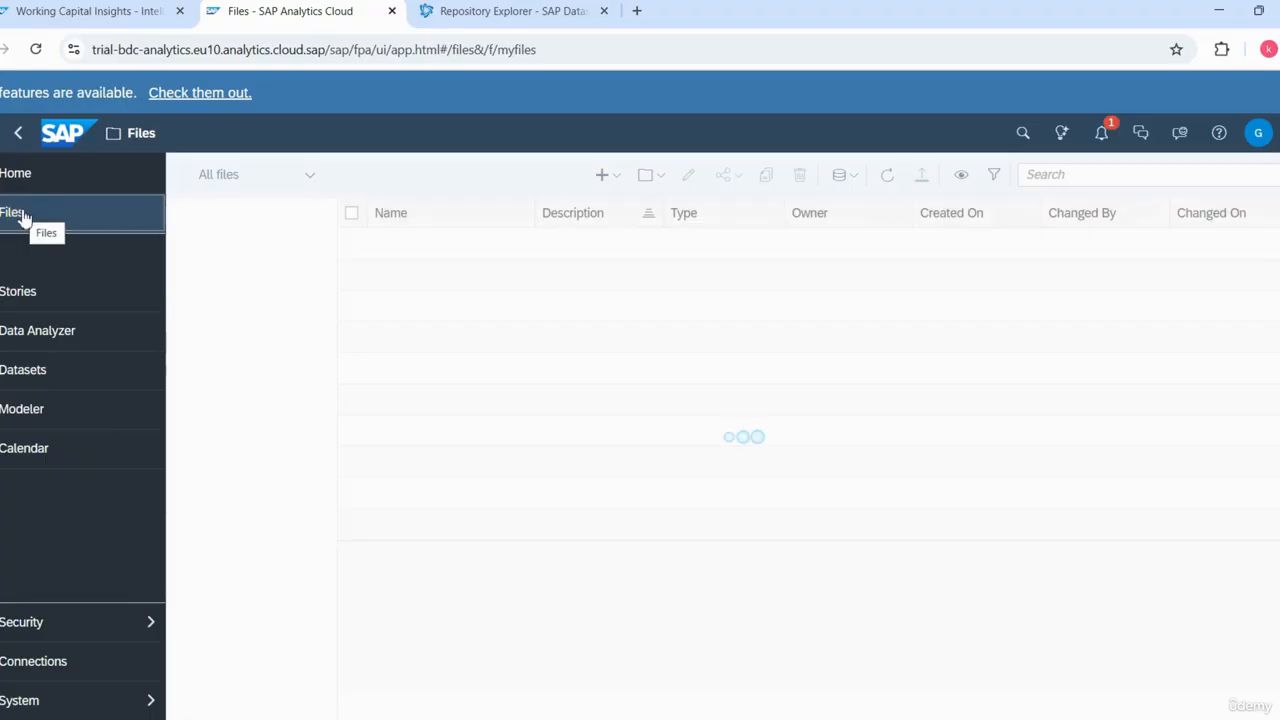
{"action": "left_click", "coordinate": [100, 216]}
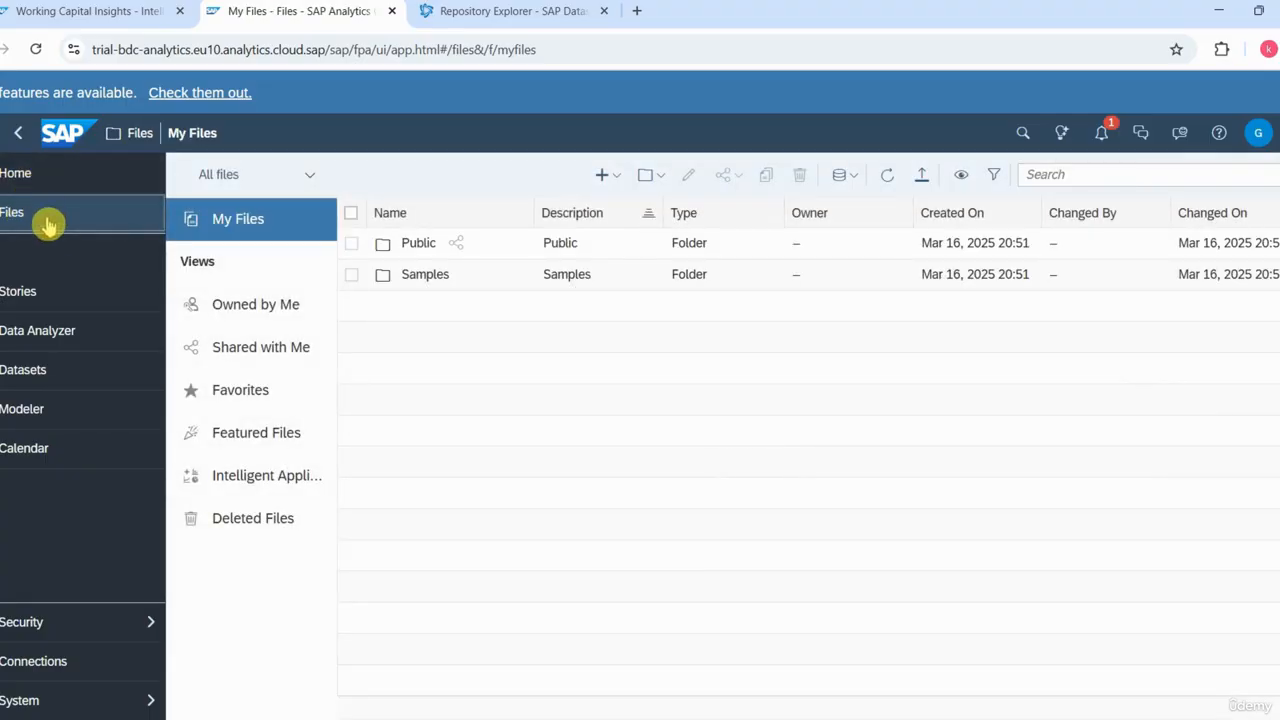
{"action": "left_click", "coordinate": [268, 478]}
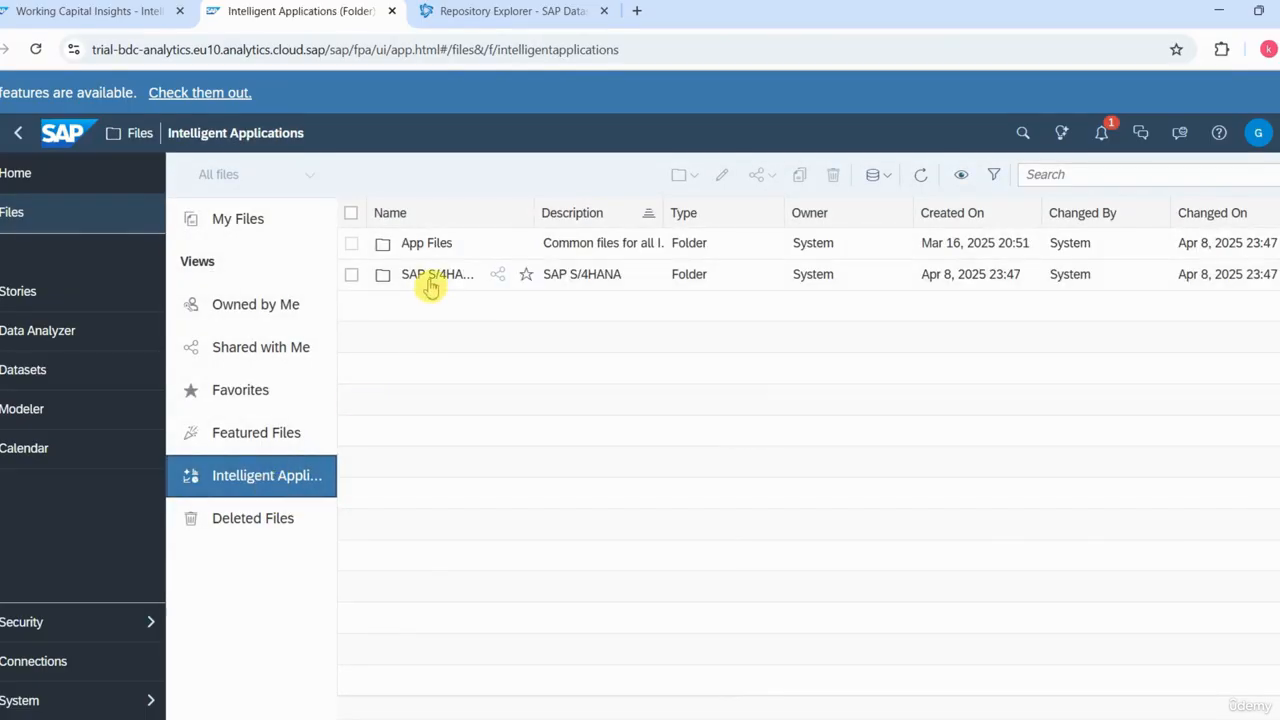
Open the Working Capital Insights story from the Finance folder inside SAP S/4HANA.
{"action": "left_click", "coordinate": [424, 284]}
{"action": "left_click", "coordinate": [422, 282]}
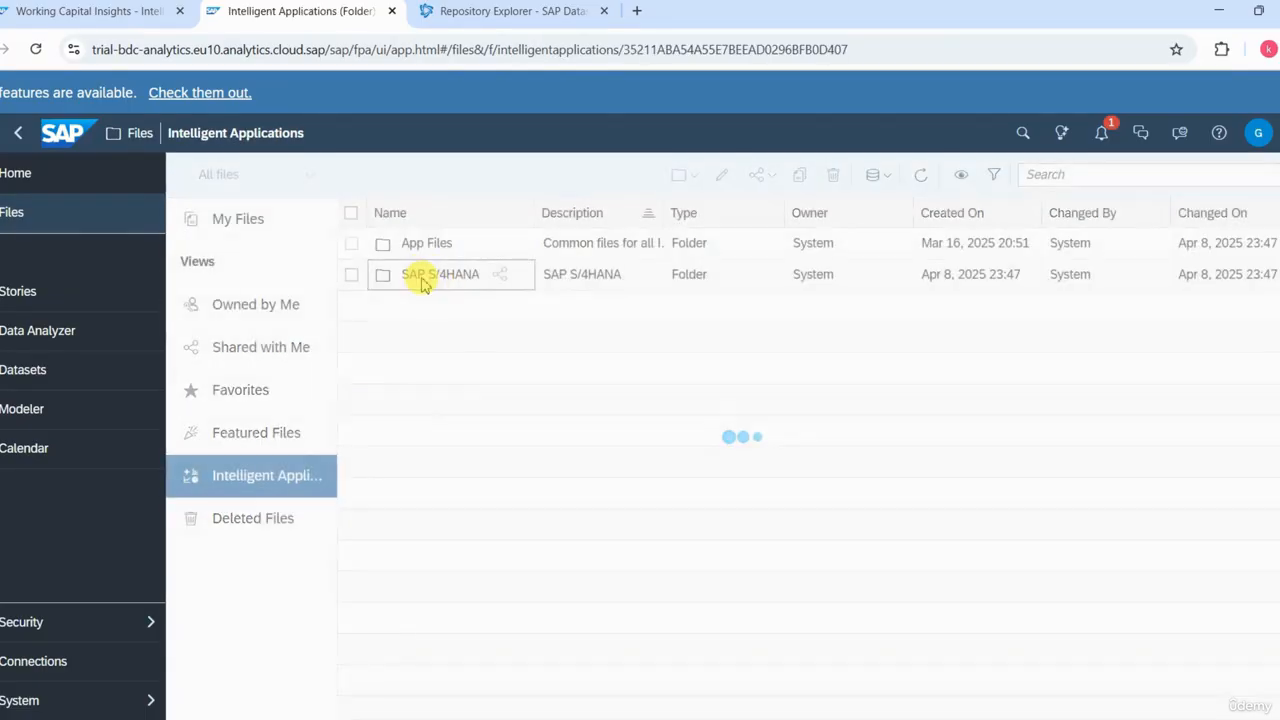
{"action": "left_click", "coordinate": [419, 250]}
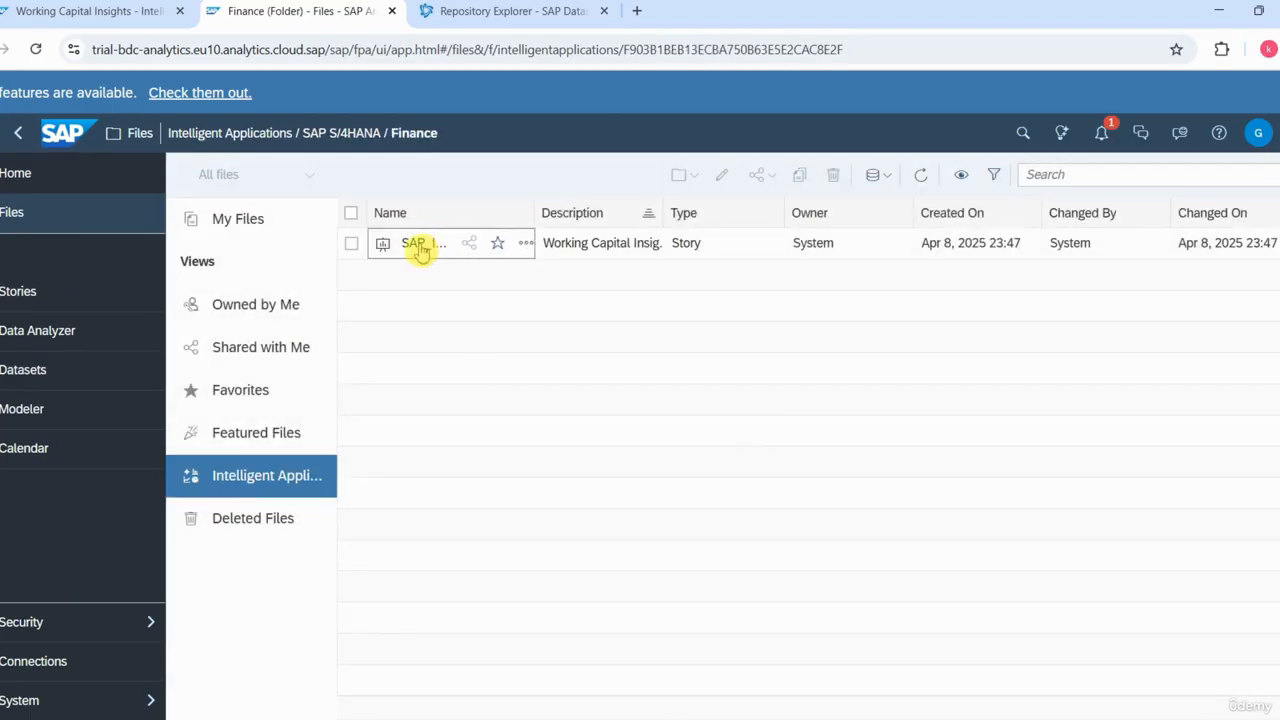
{"action": "left_click", "coordinate": [421, 250]}
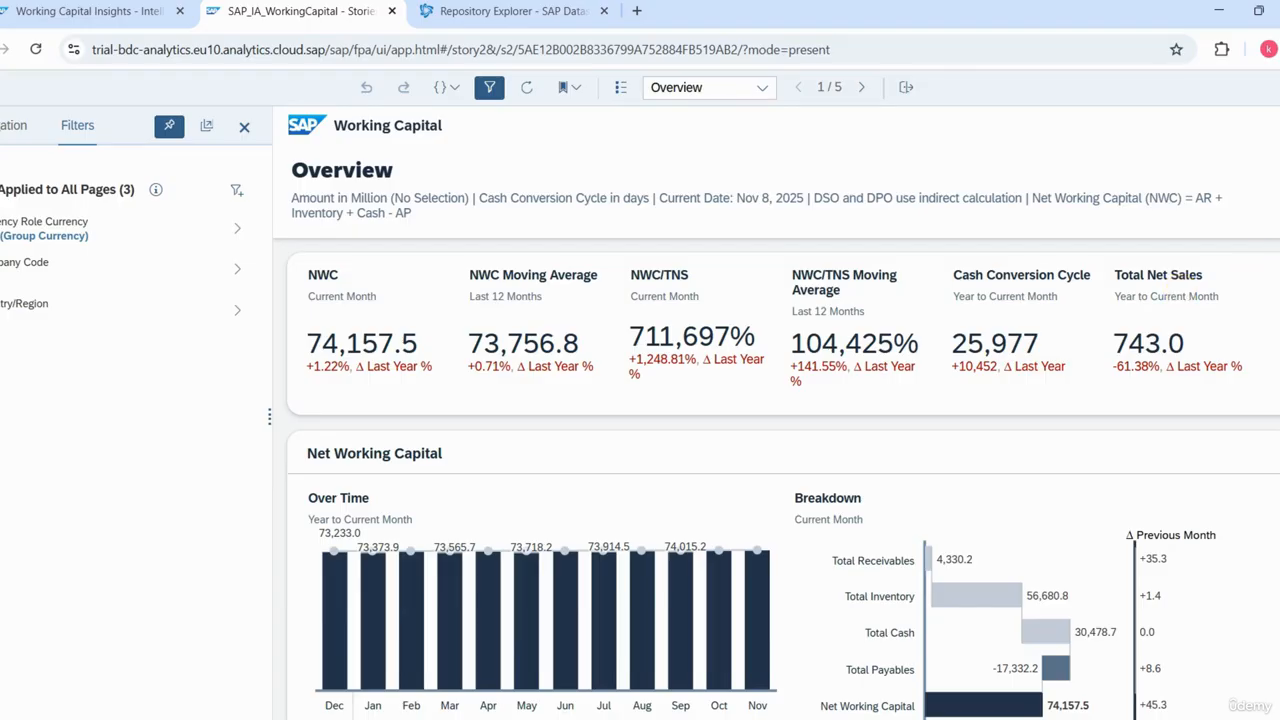
Look through the key figures and charts on the story's Overview page.
{"action": "scroll", "coordinate": [780, 480], "scroll_direction": "down", "scroll_amount": 5}
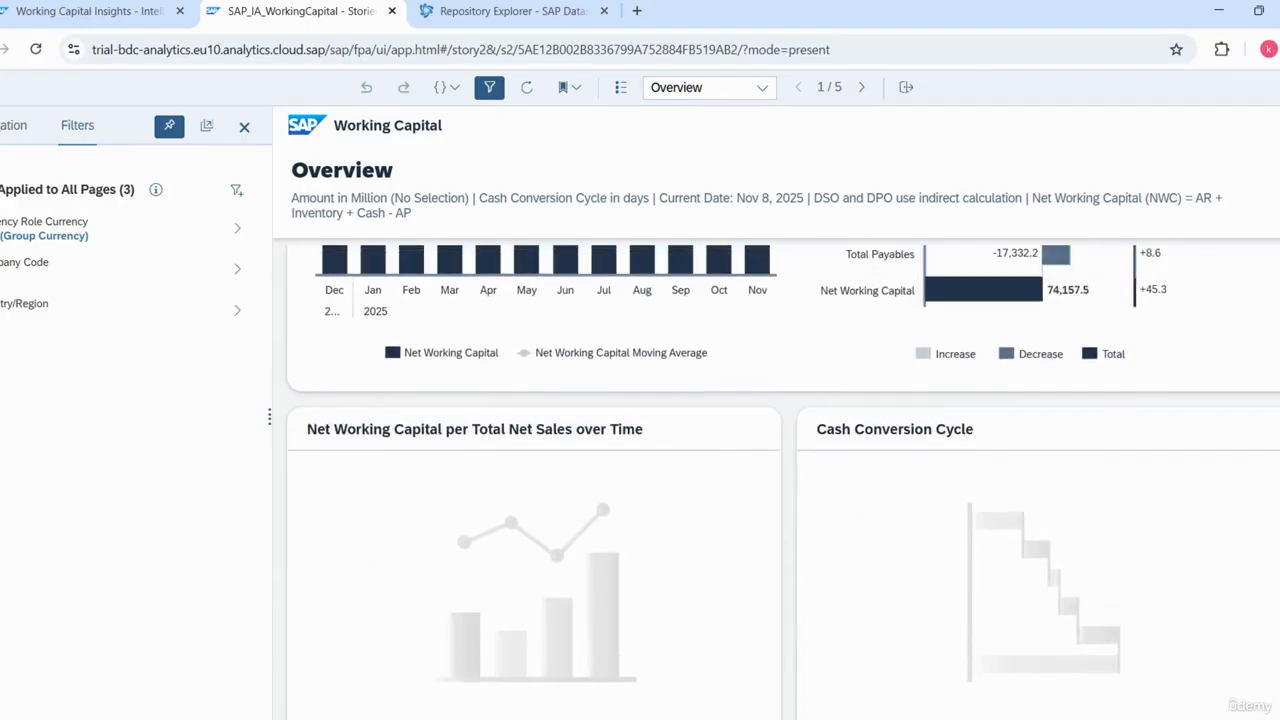
{"action": "scroll", "coordinate": [1275, 430], "scroll_direction": "up", "scroll_amount": 5}
{"action": "scroll", "coordinate": [1275, 430], "scroll_direction": "down", "scroll_amount": 3}
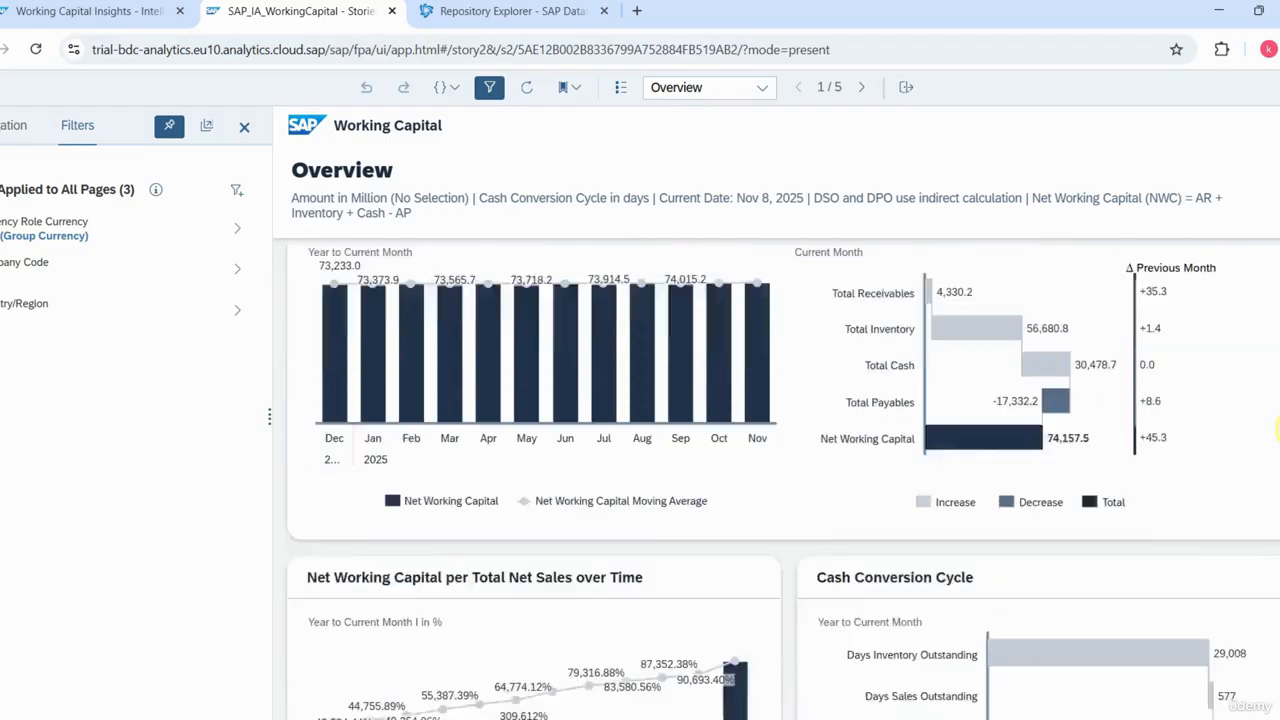
{"action": "scroll", "coordinate": [1275, 430], "scroll_direction": "down", "scroll_amount": 2}
{"action": "scroll", "coordinate": [1275, 430], "scroll_direction": "up", "scroll_amount": 5}
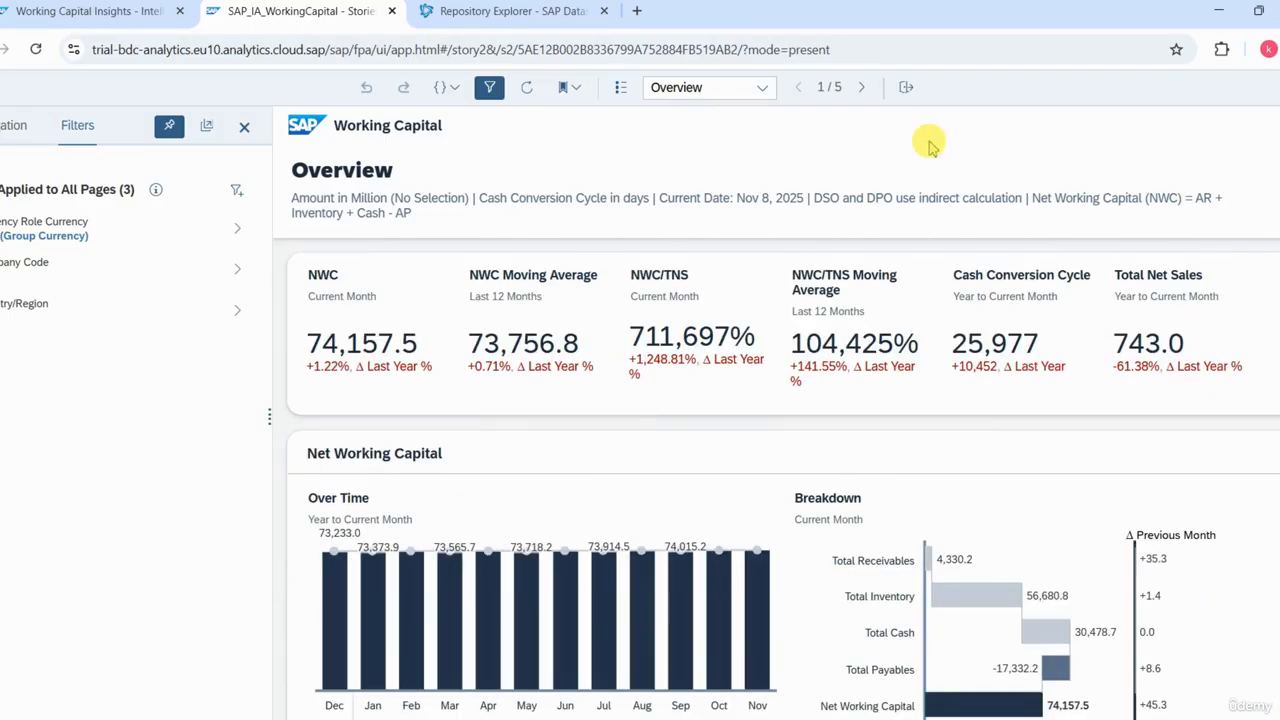
Go through the story's Liquidity & Cash and Accounts Receivable pages and show the Inventory page.
{"action": "left_click", "coordinate": [860, 88]}
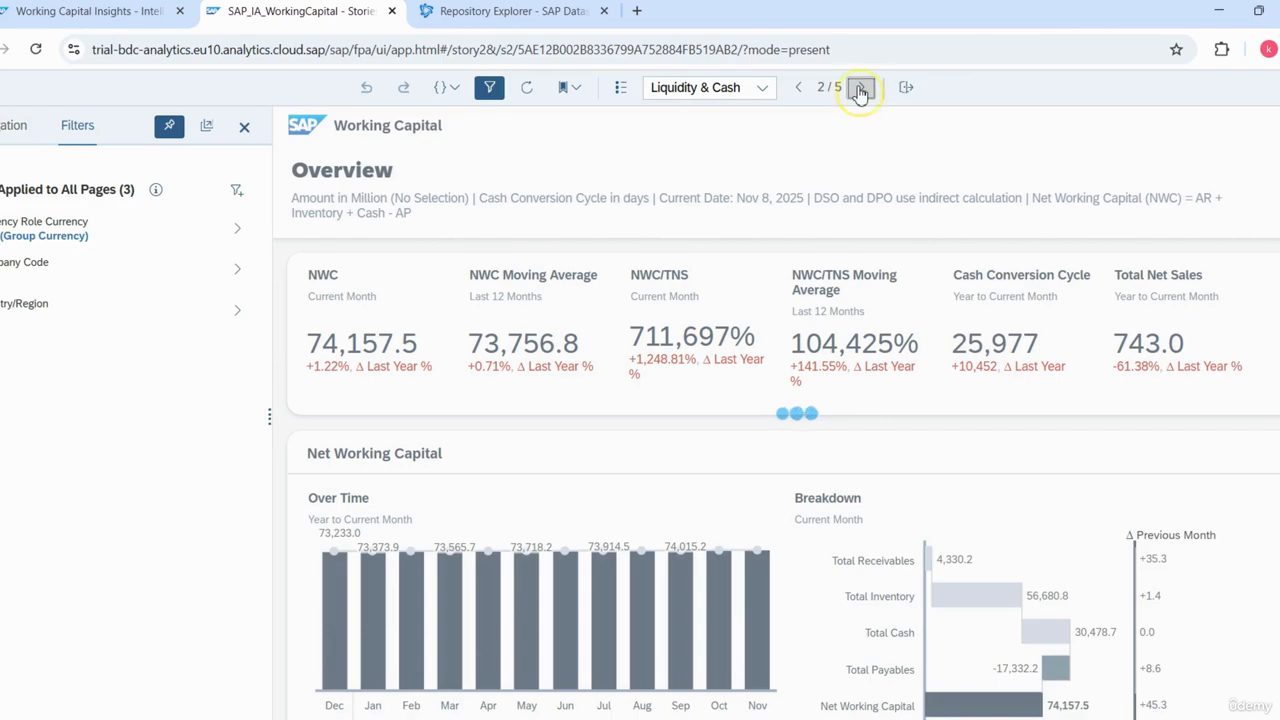
{"action": "left_click", "coordinate": [763, 88]}
{"action": "left_click", "coordinate": [737, 169]}
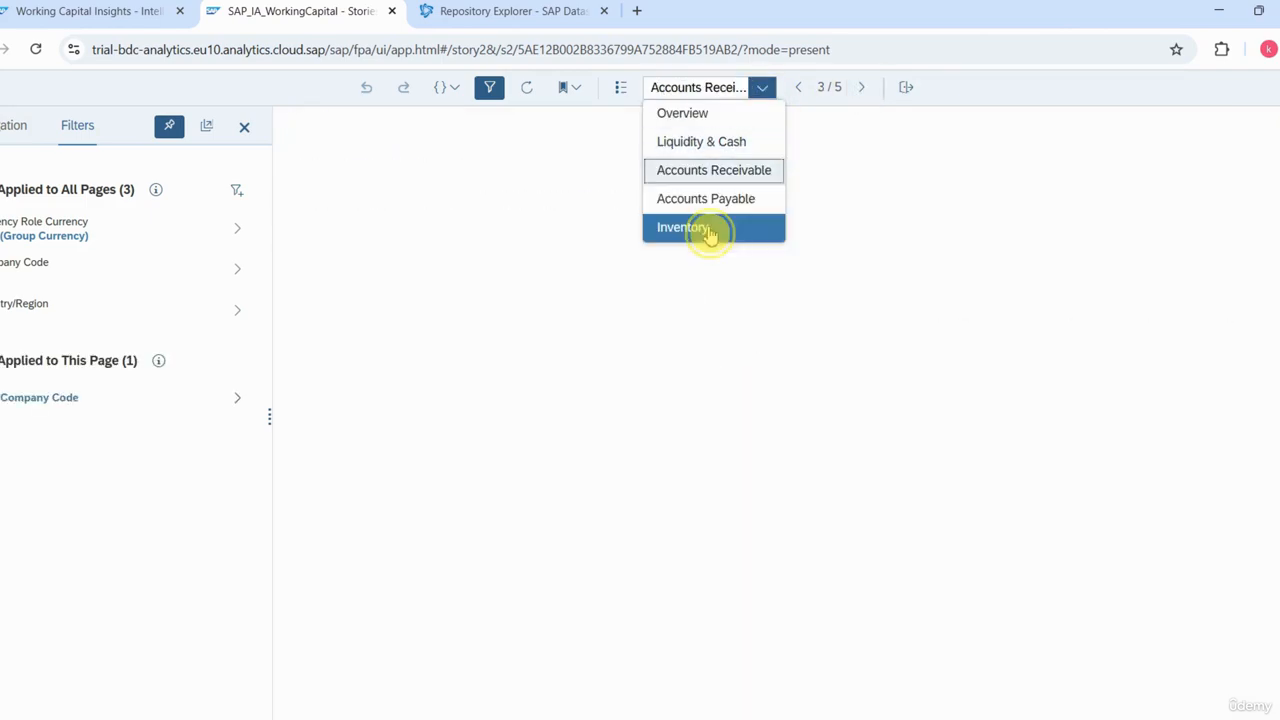
{"action": "left_click", "coordinate": [709, 229]}
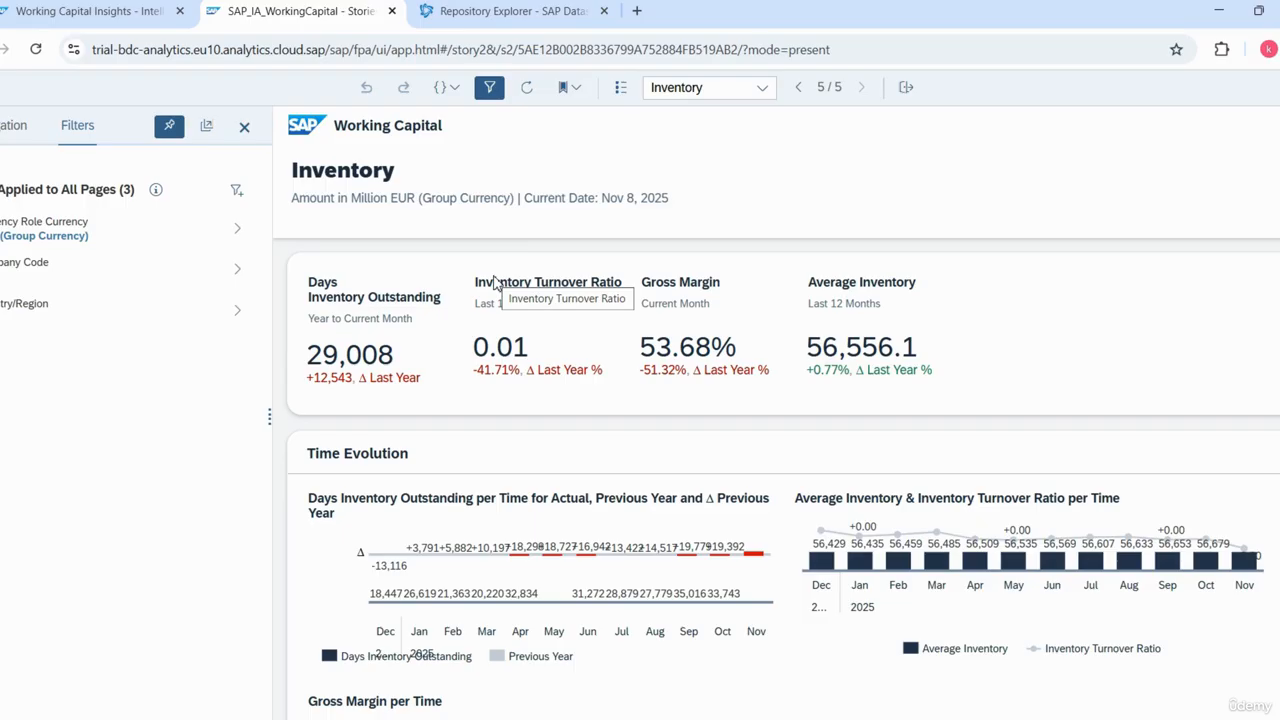
Switch back to SAP Business Data Cloud and open the cockpit's home page.
{"action": "left_click", "coordinate": [83, 12]}
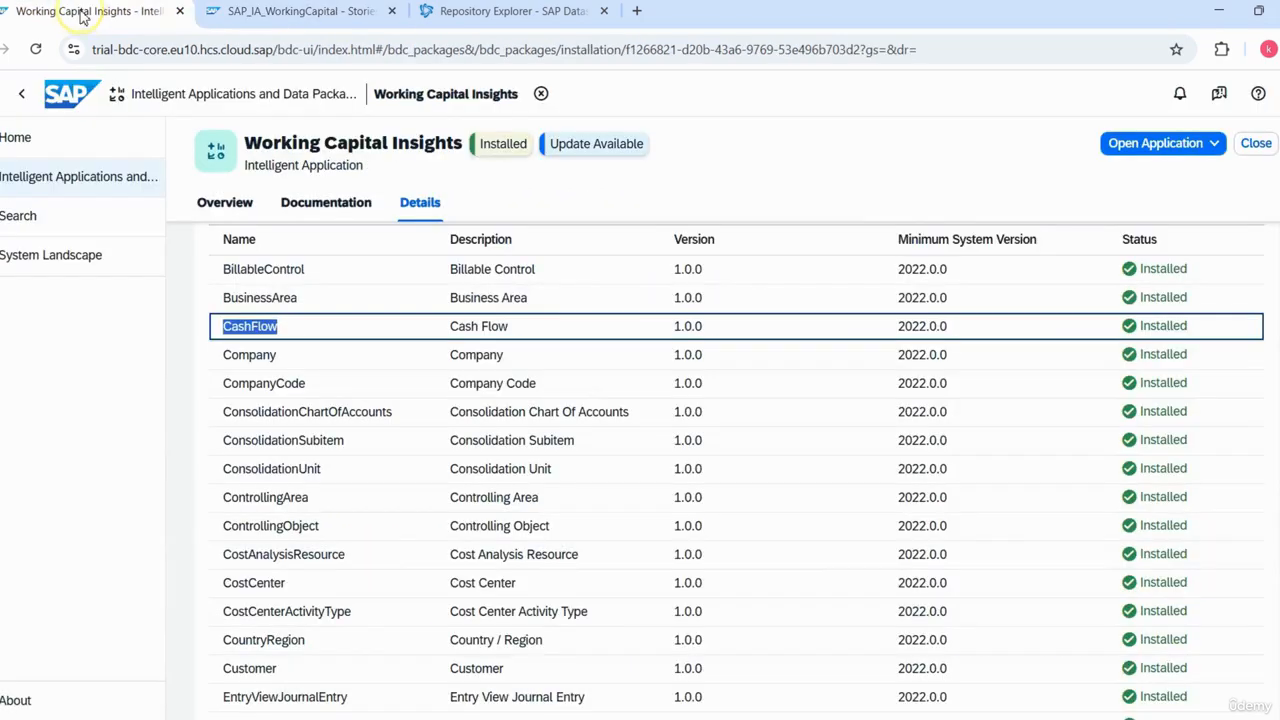
{"action": "left_click", "coordinate": [46, 145]}
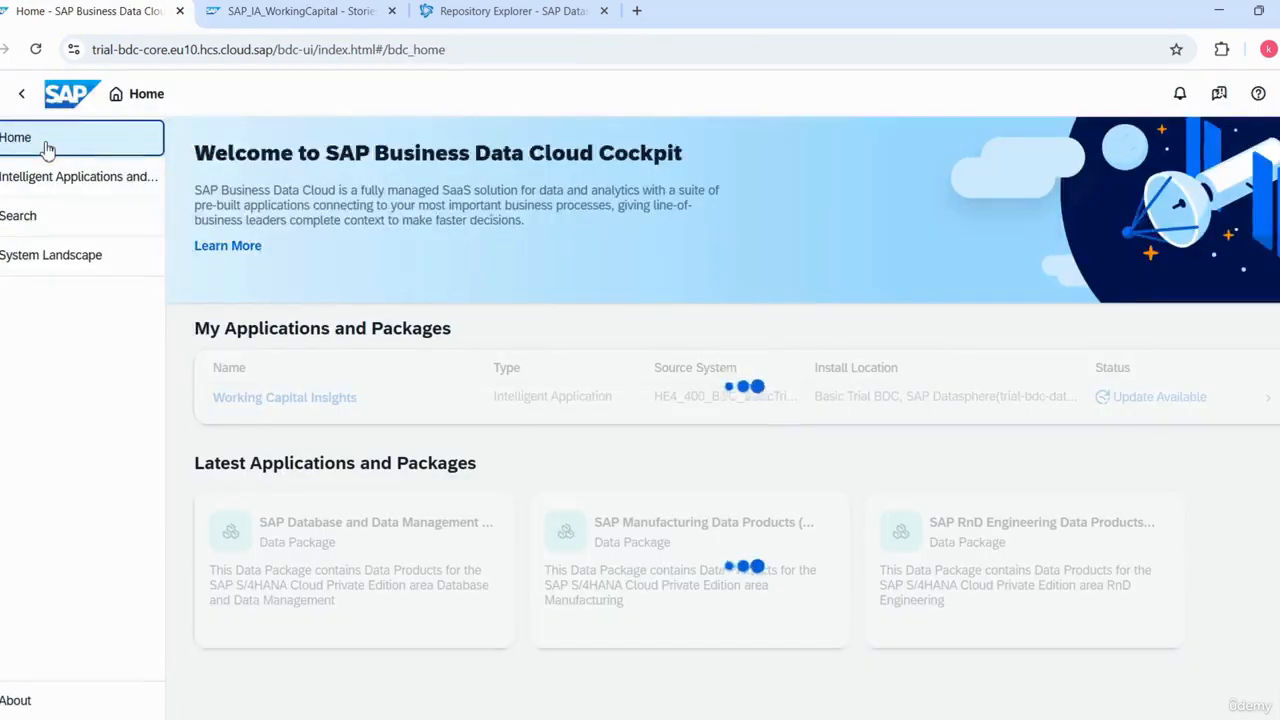